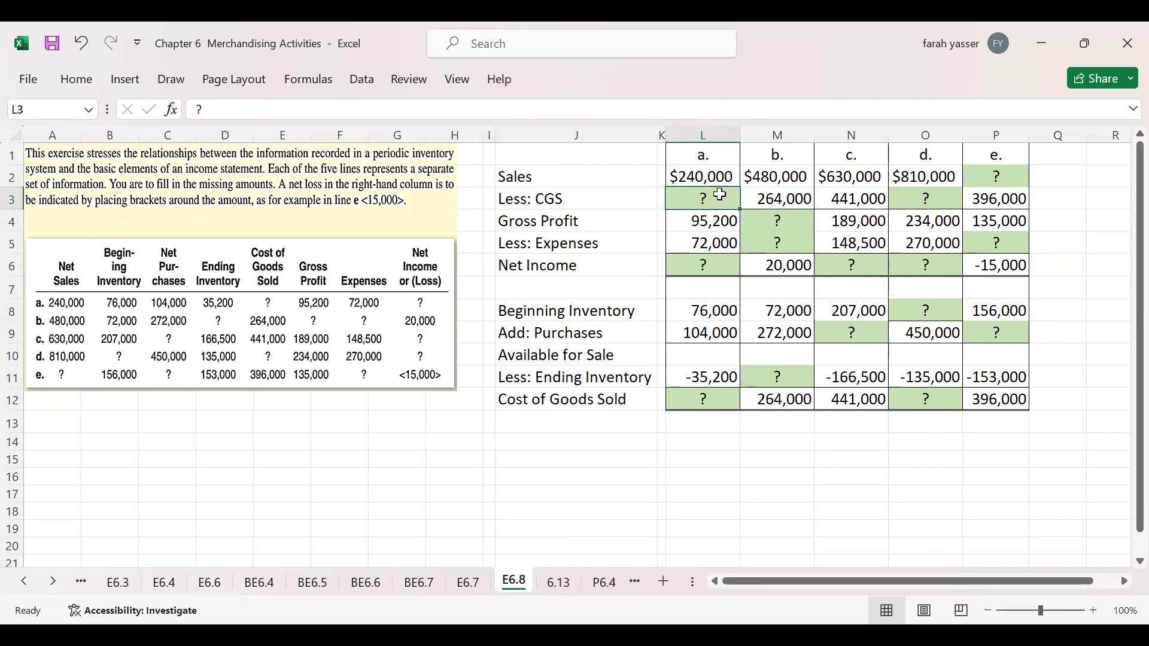
left_click(696, 220)
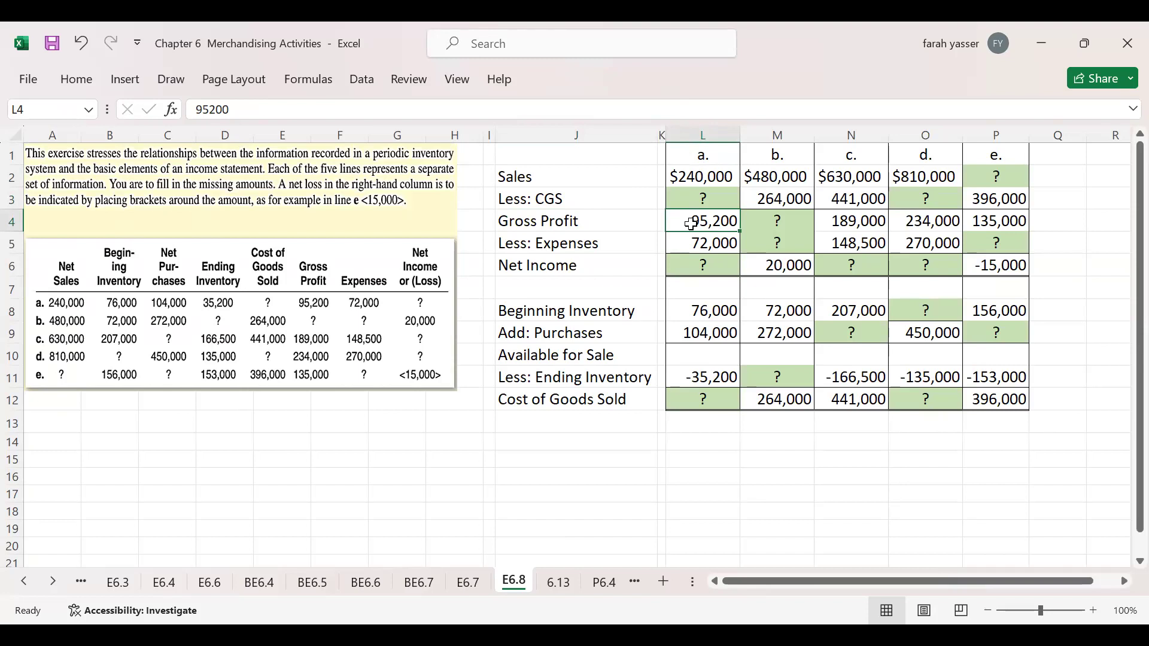
left_click(700, 199)
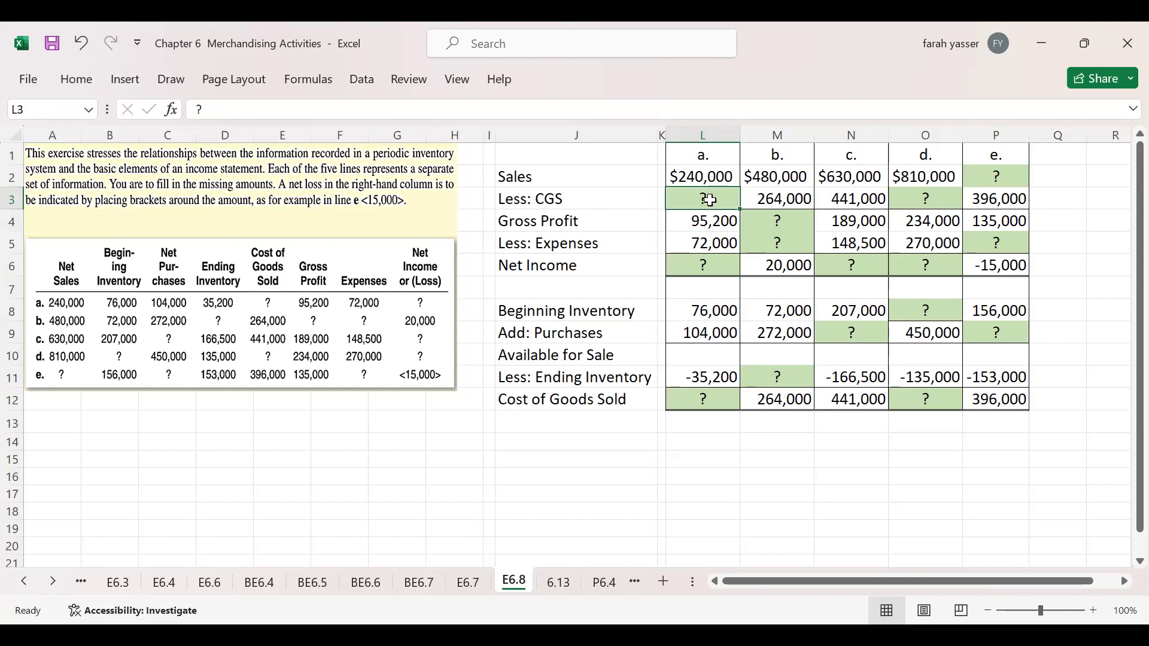
type("=")
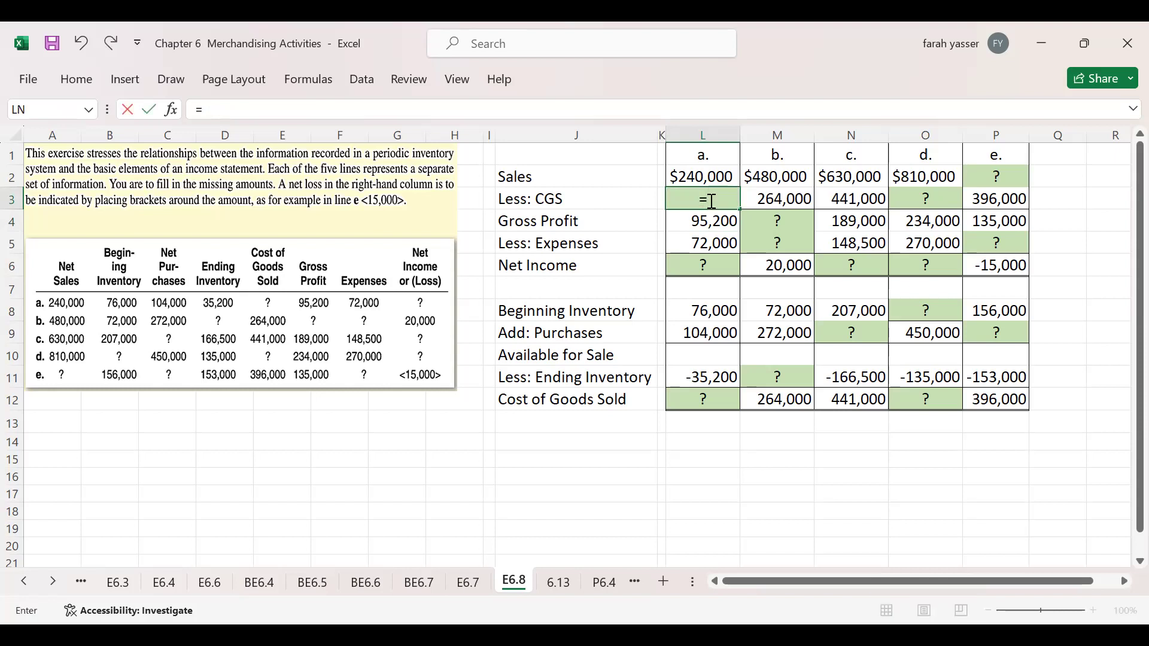
type("240000")
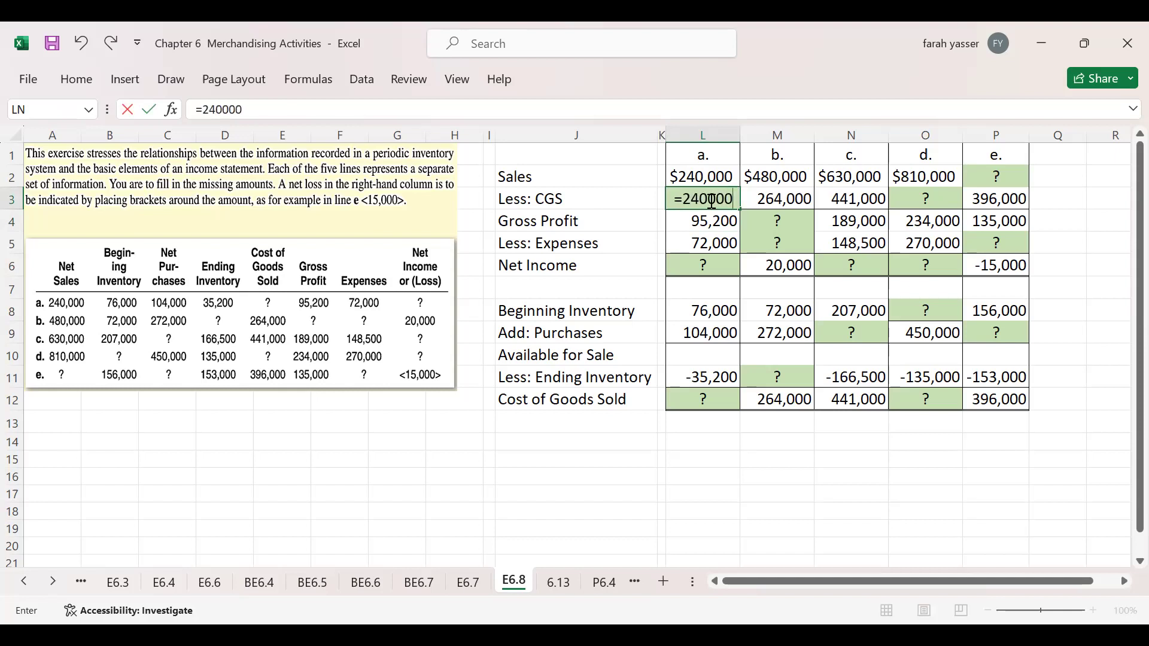
type("-95")
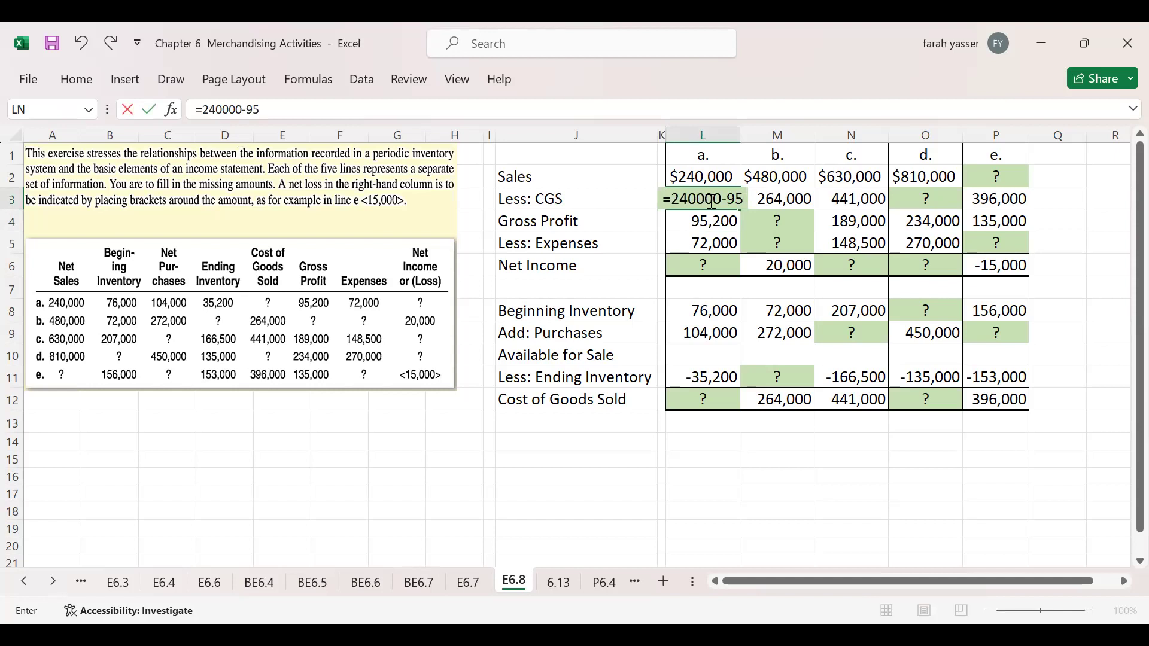
type("299")
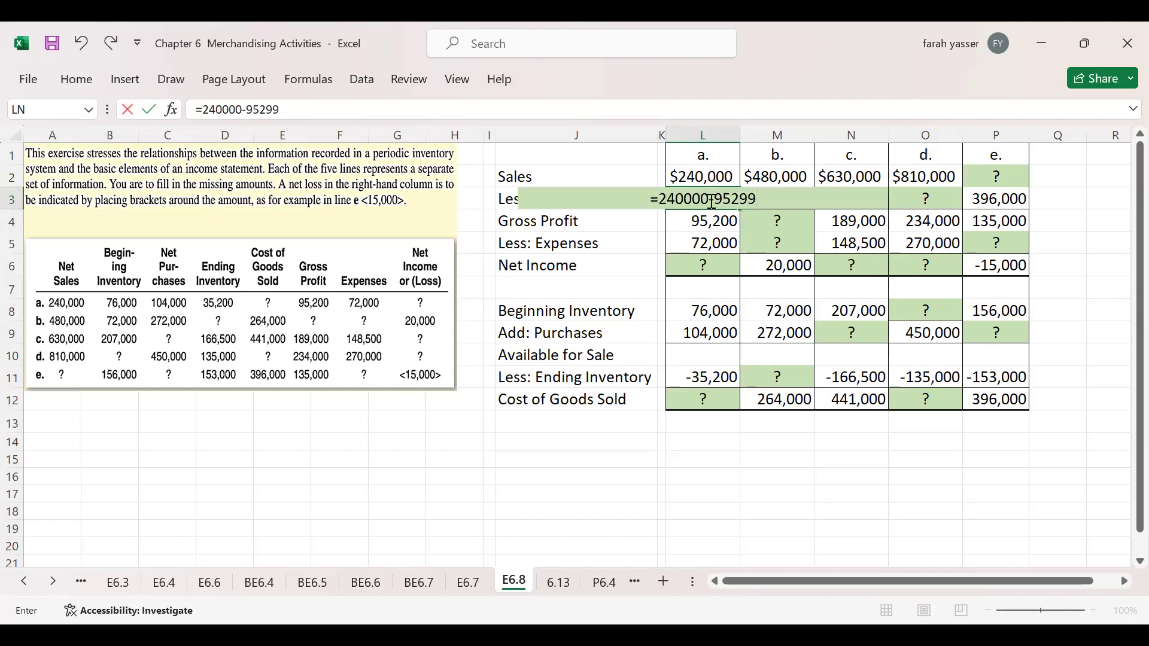
key("BackSpace")
key("BackSpace")
type("00")
key("Return")
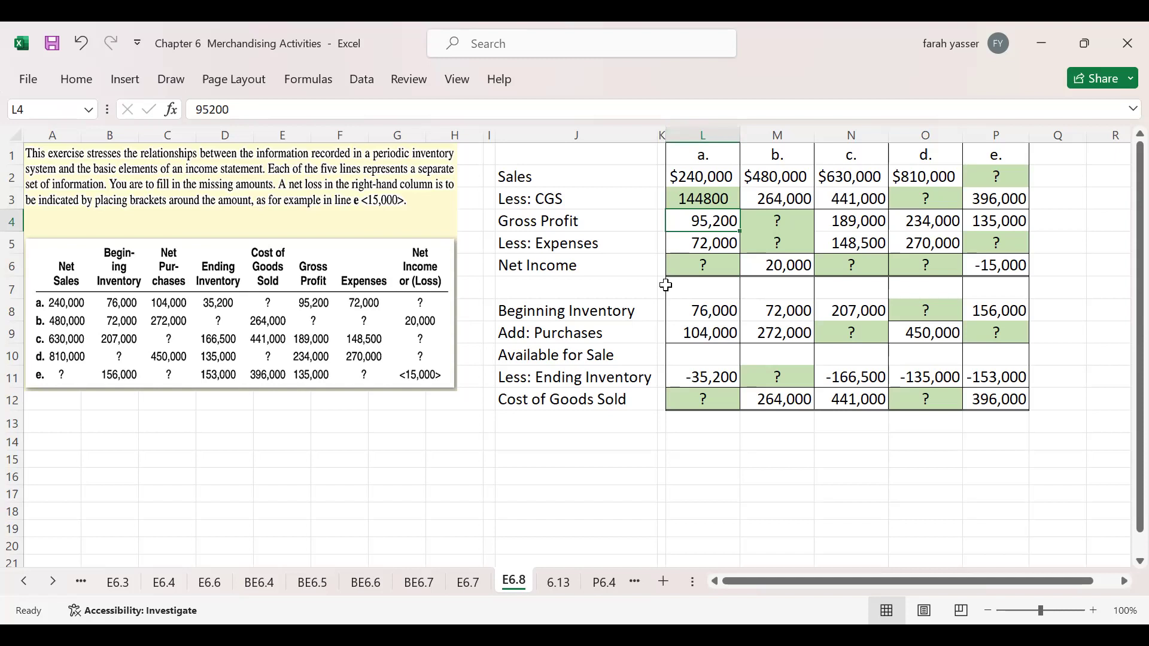
left_click(710, 265)
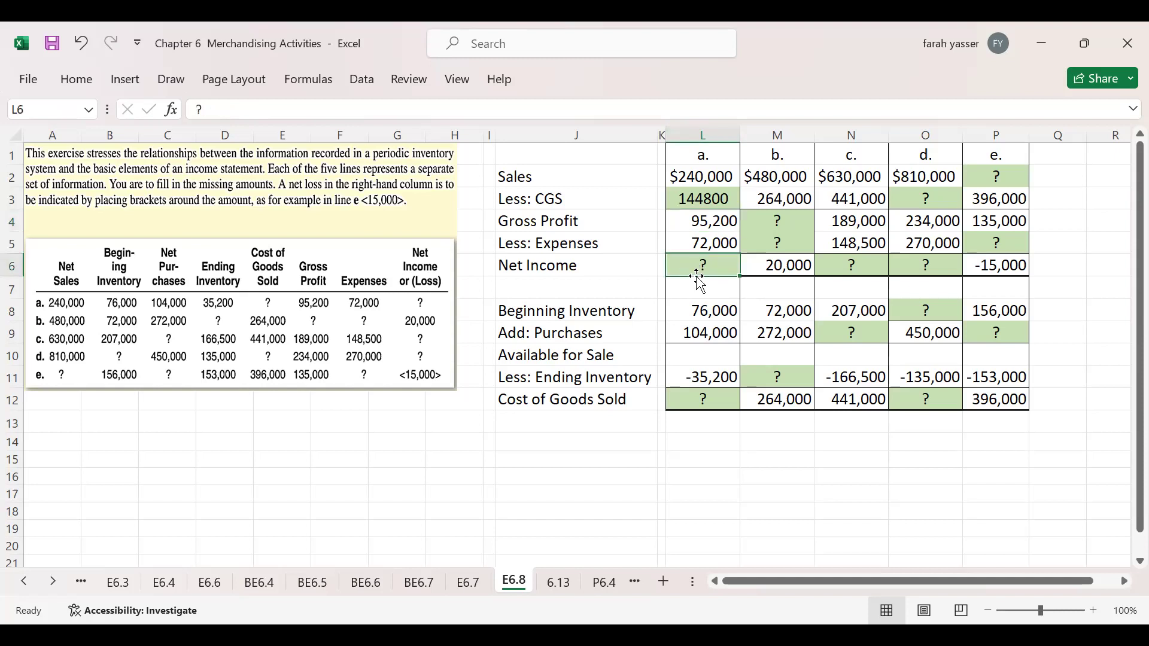
left_click(697, 224)
left_click(697, 244)
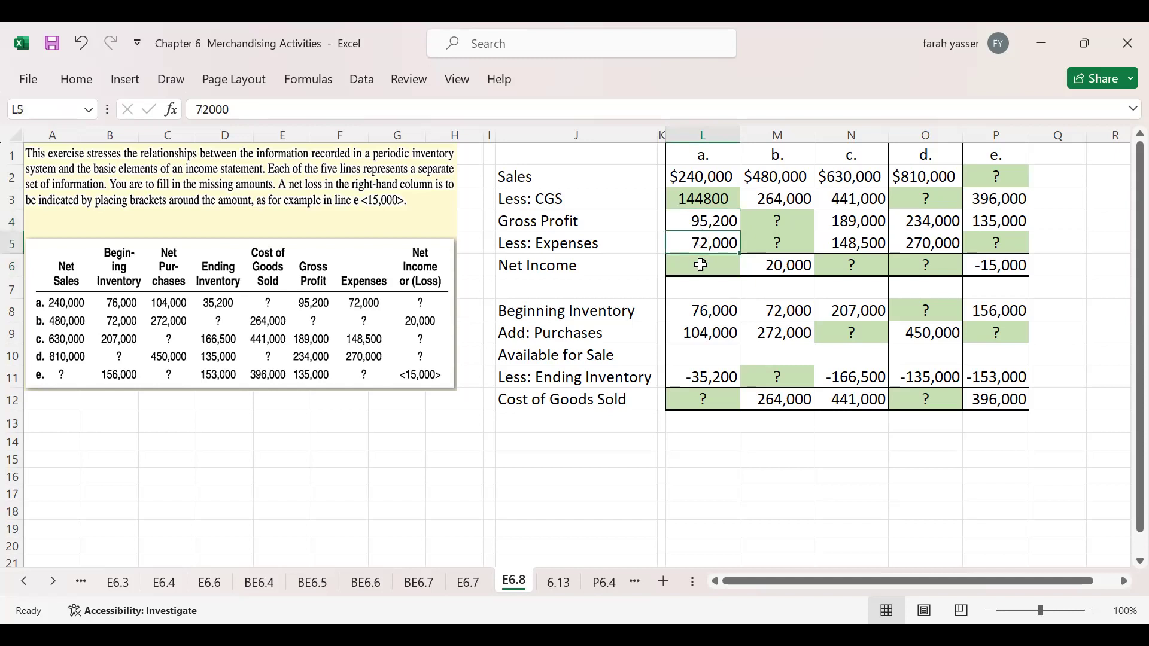
left_click(694, 268)
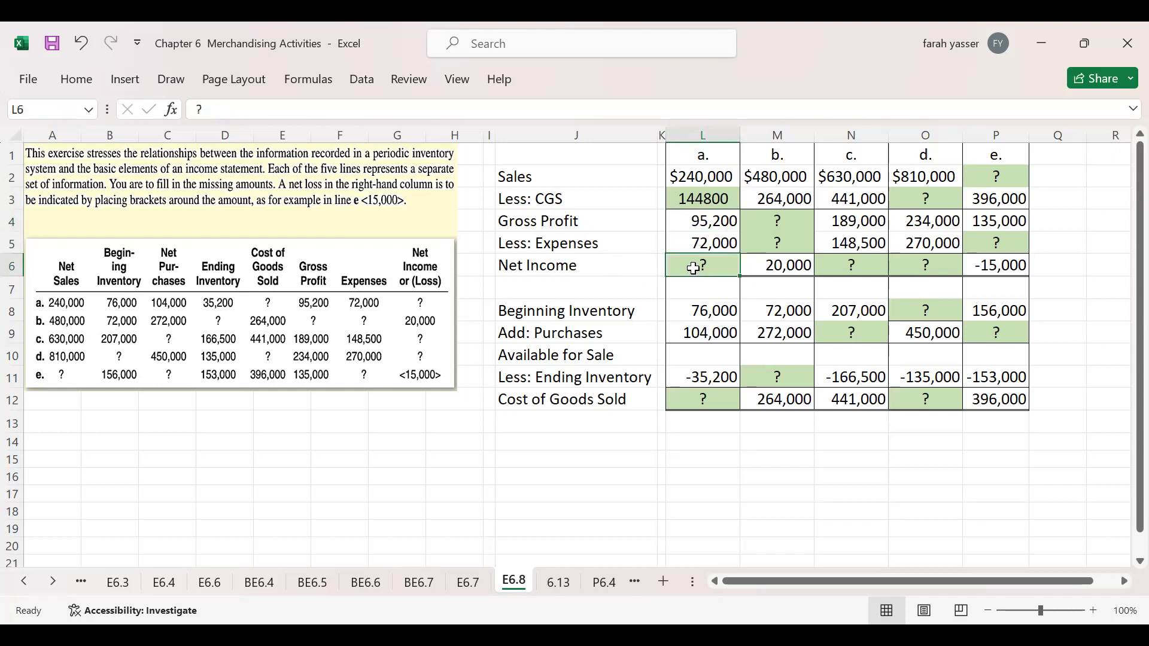
type("=952")
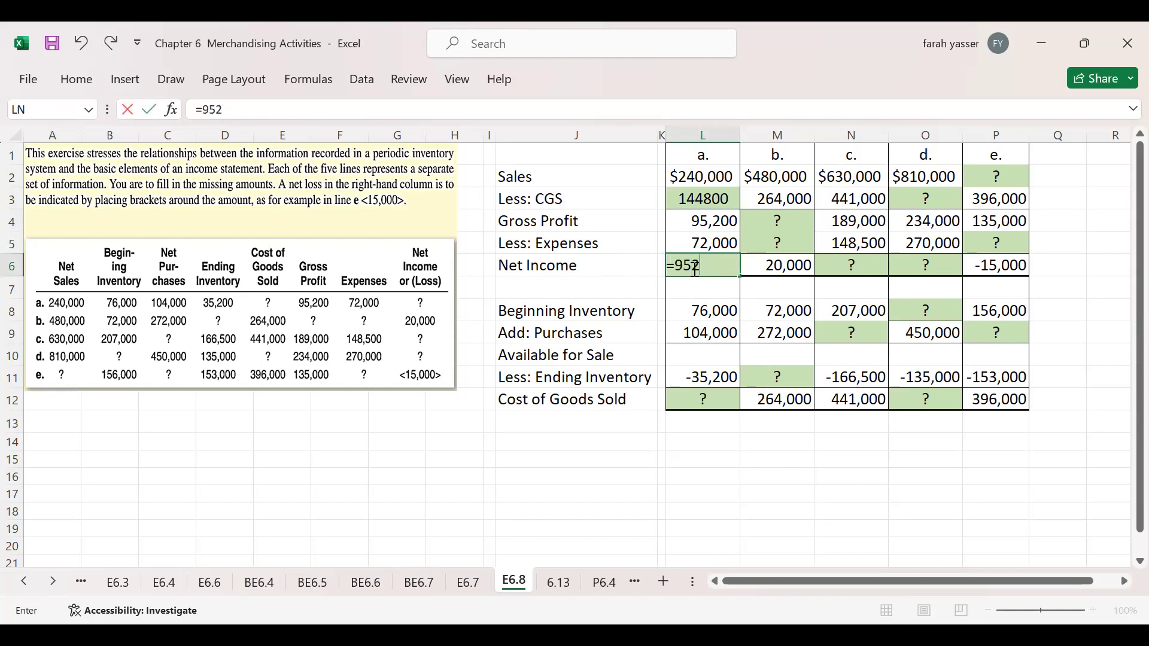
type("00-72000")
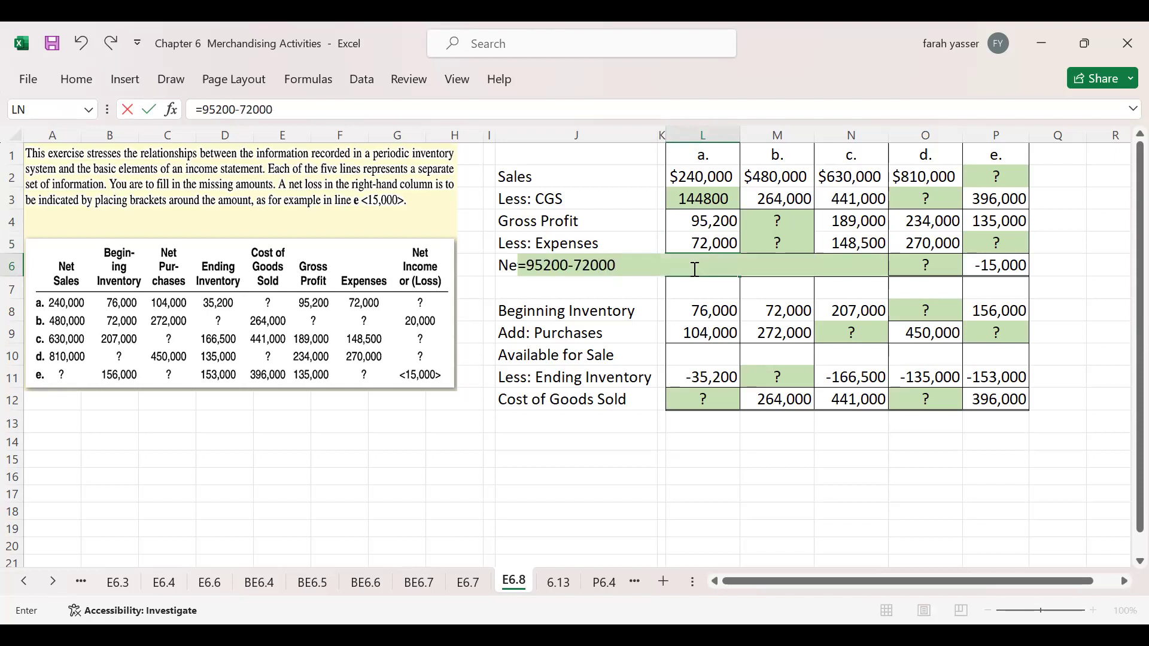
key("Return")
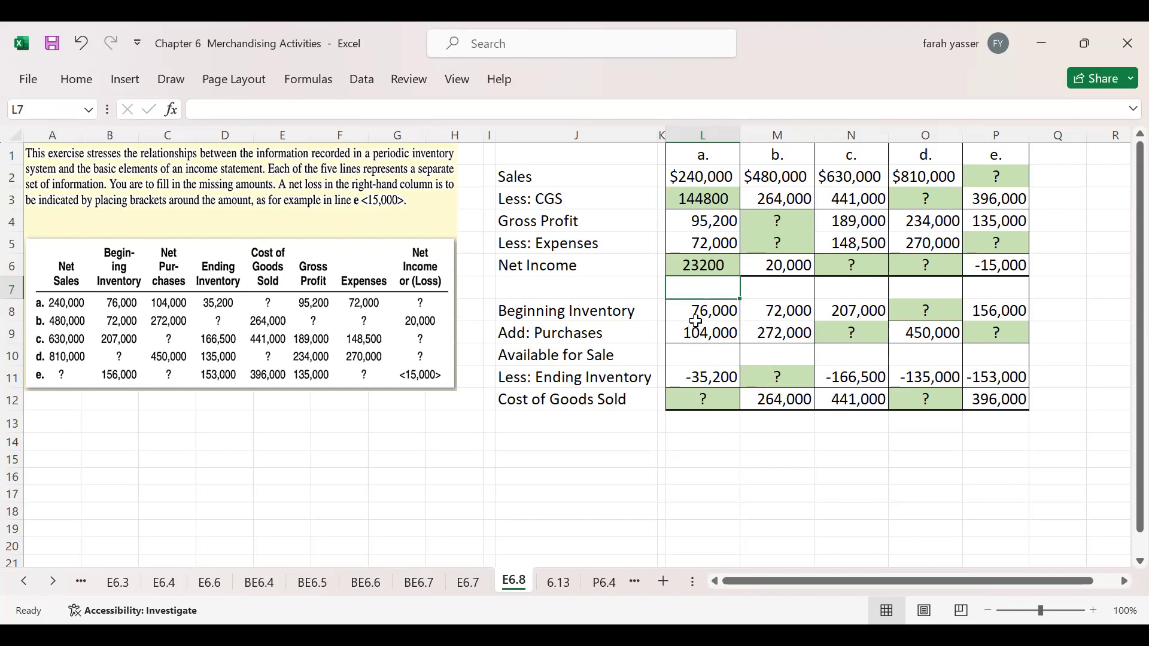
- Total case a's beginning inventory and purchases in the Available for Sale cell L10 with =SUM(L8:L9)
left_click(686, 355)
left_click_drag(696, 310, 693, 355)
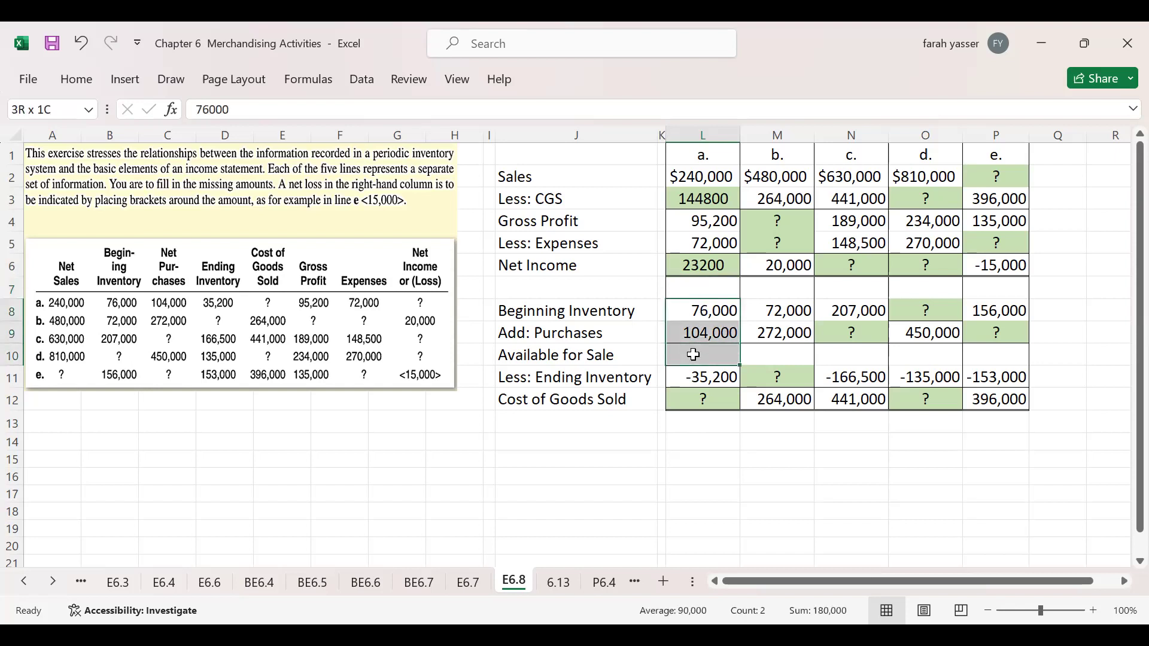
left_click(77, 83)
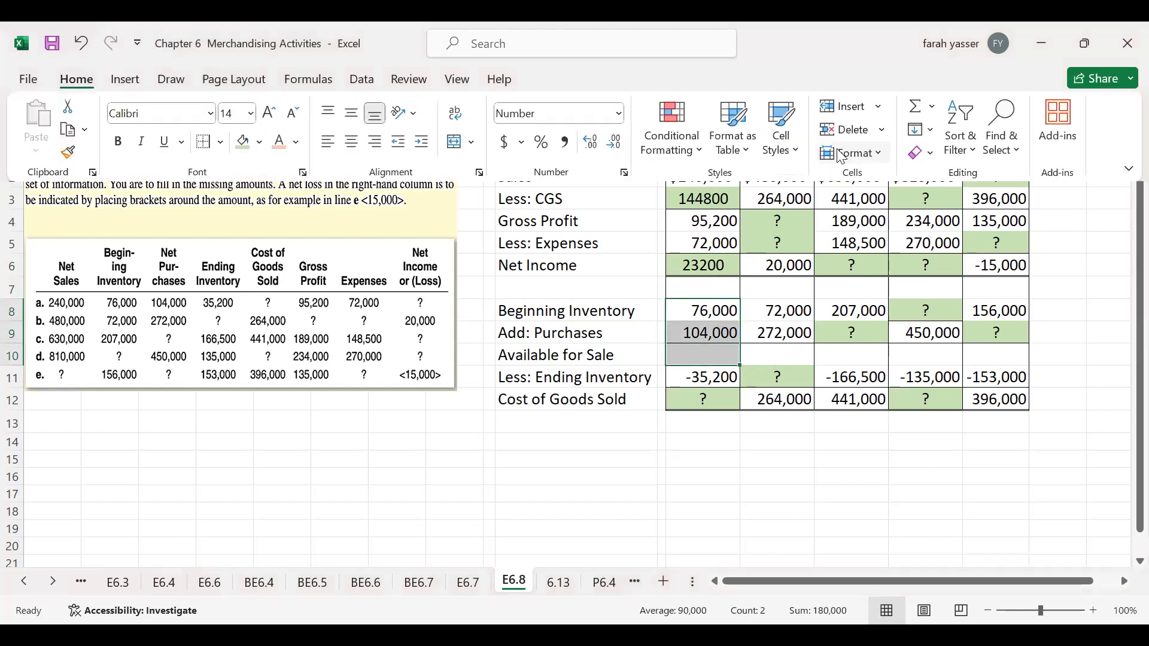
left_click(915, 108)
left_click(698, 357)
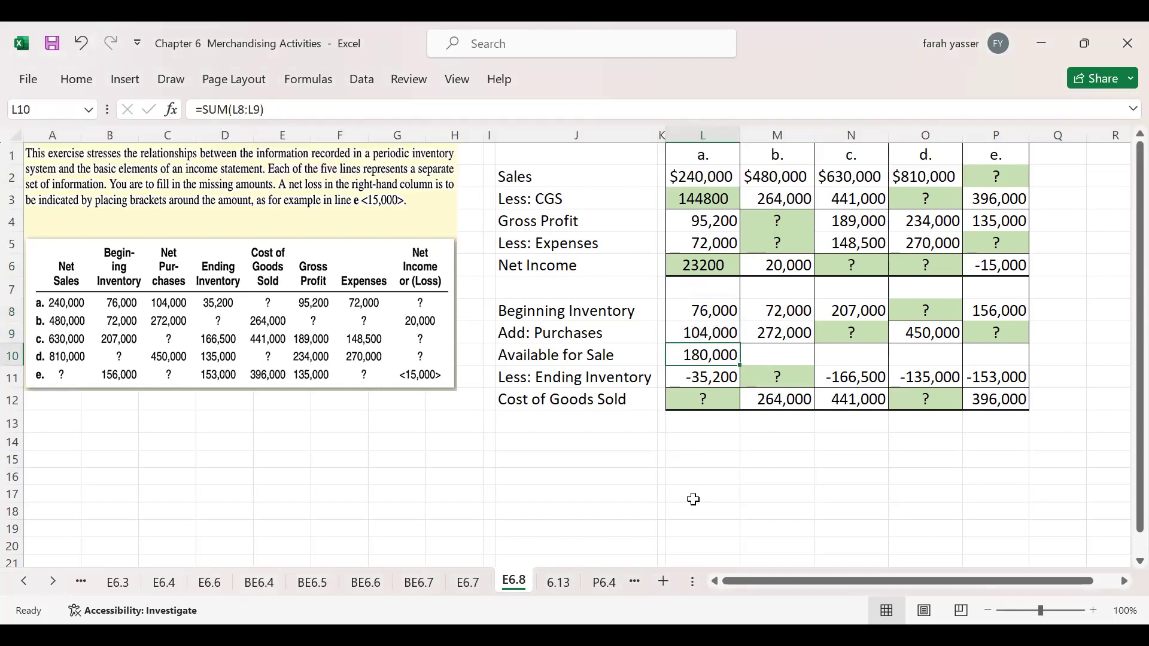
- Replace the question mark in case a's Cost of Goods Sold cell L12 with =SUM(L10:L11)
left_click(709, 376)
left_click(707, 397)
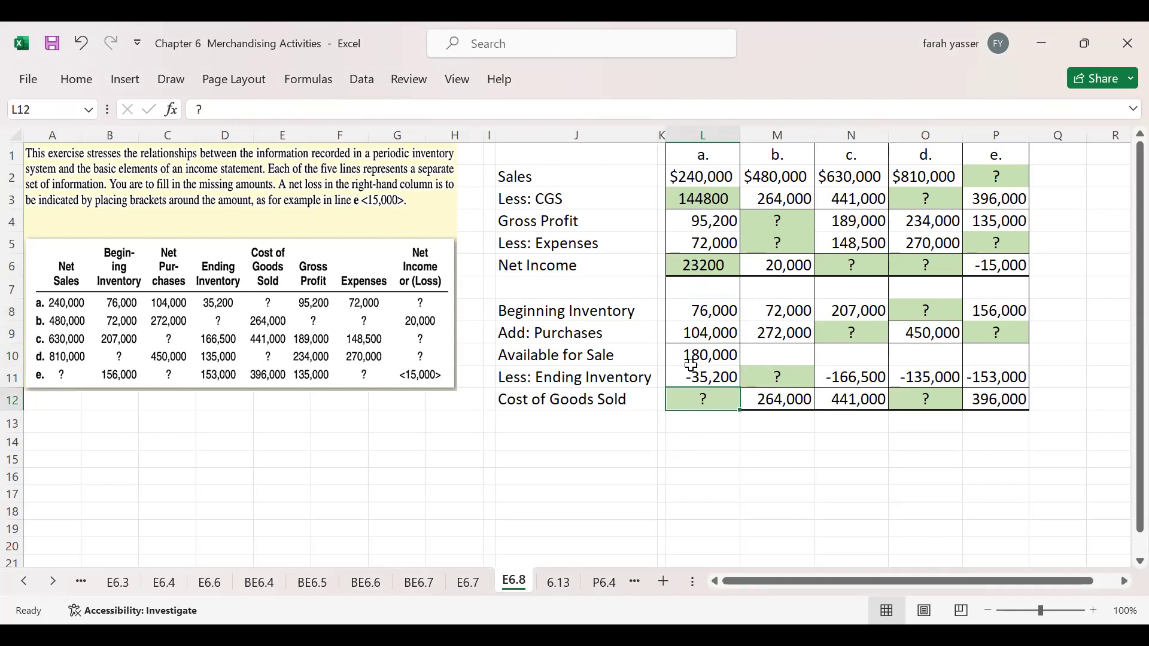
key("BackSpace")
key("Return")
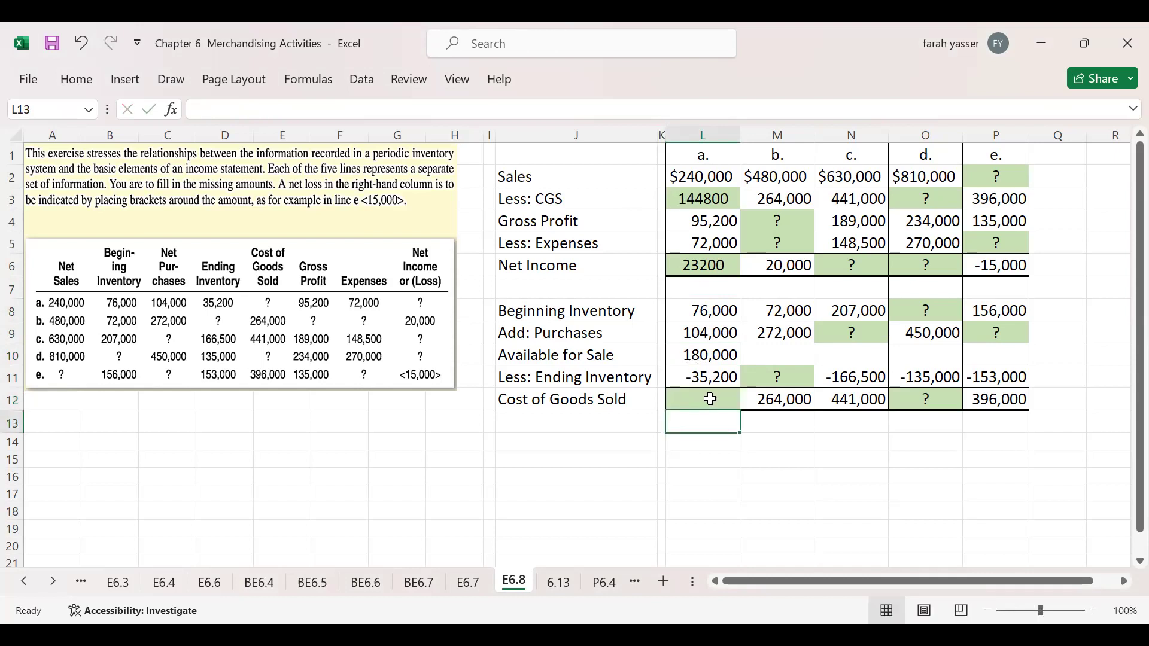
left_click_drag(709, 358, 703, 399)
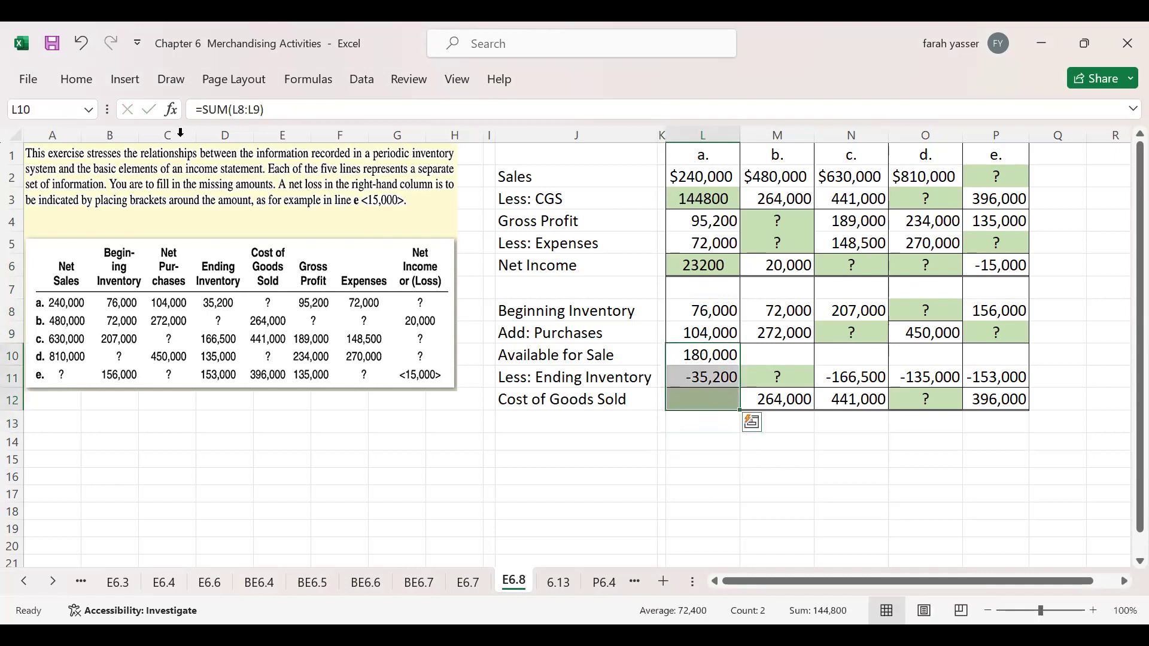
left_click(84, 84)
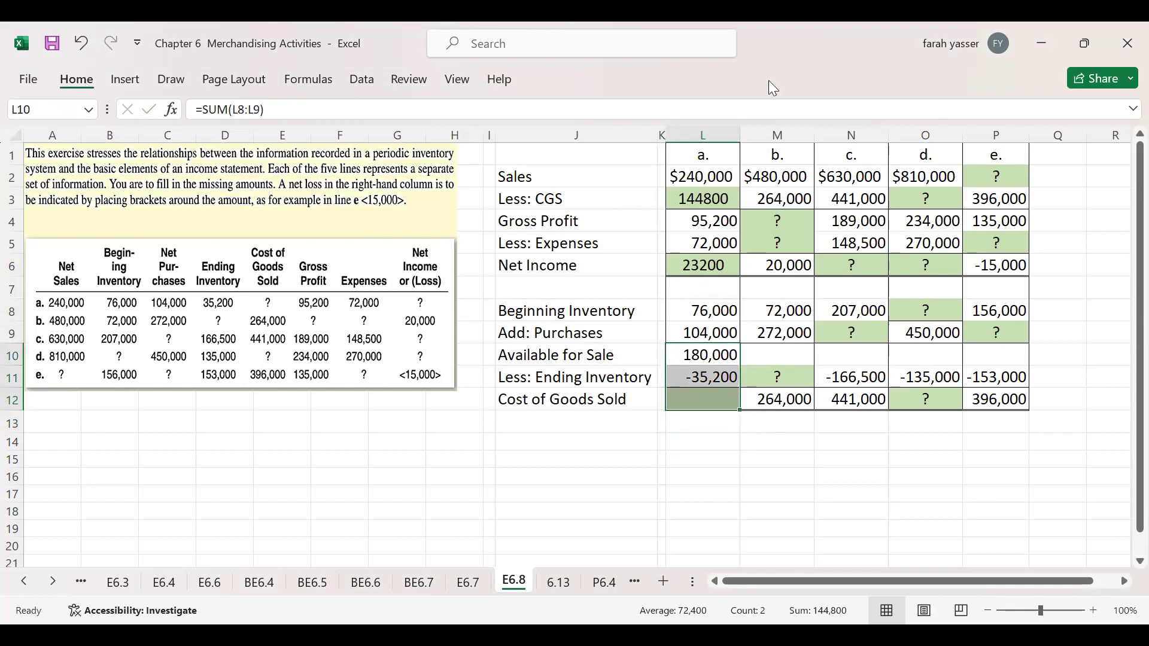
left_click(918, 111)
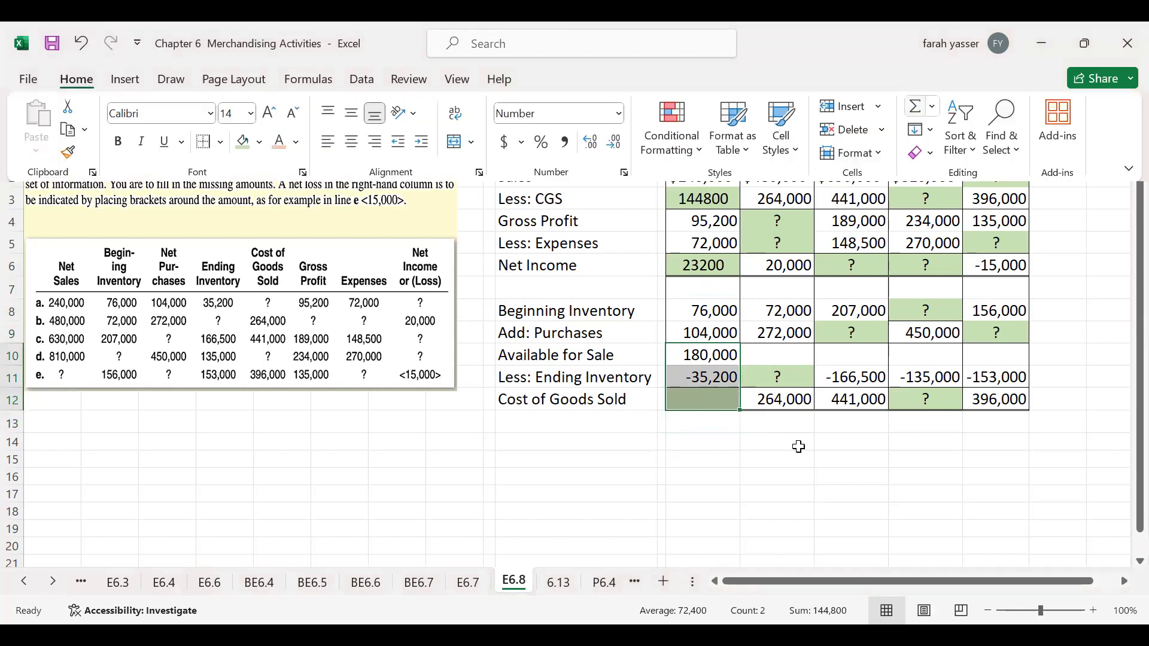
left_click(684, 466)
left_click(694, 400)
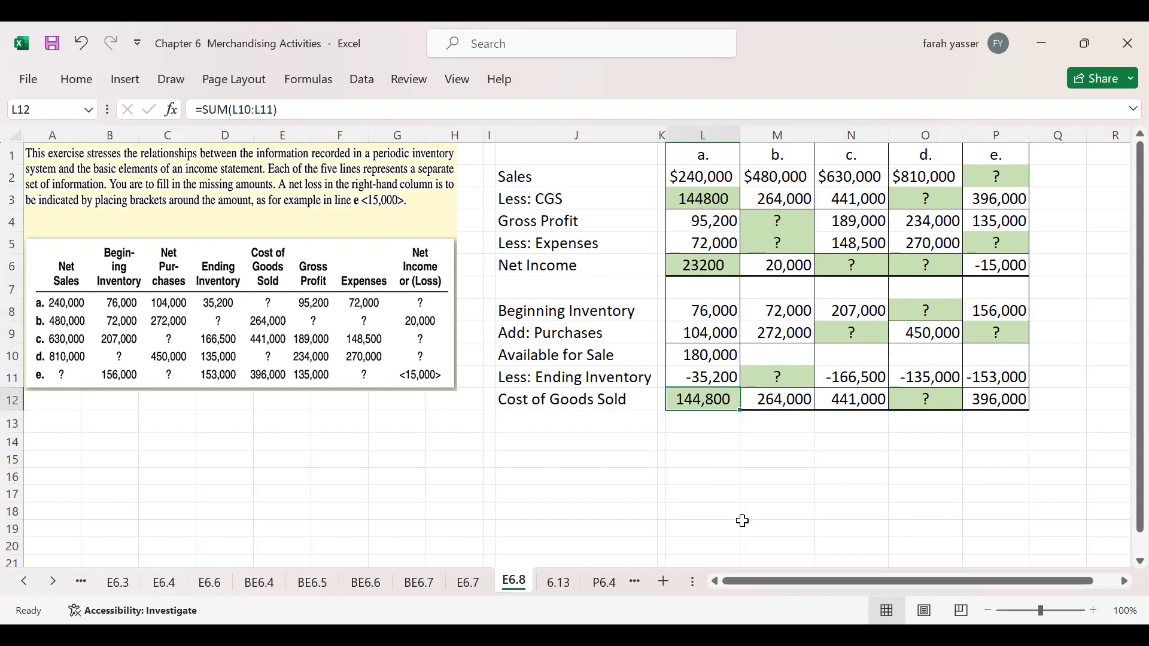
- Change case b's cost of goods sold in M3 to the negative value -264000
left_click(769, 223)
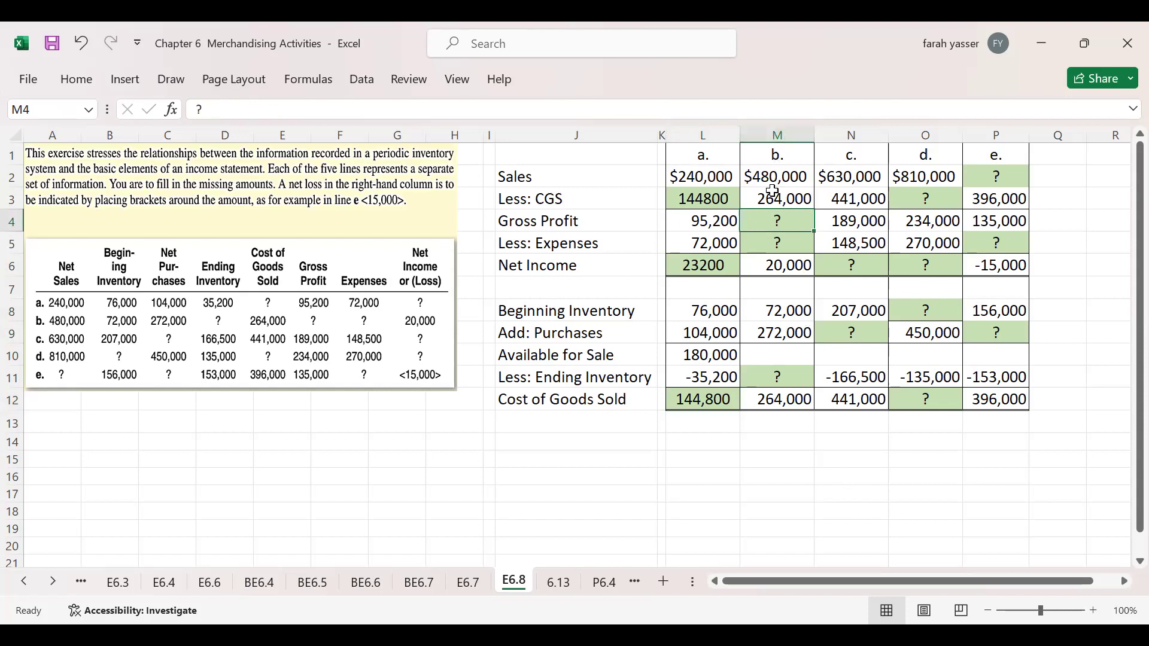
left_click(766, 173)
left_click(769, 200)
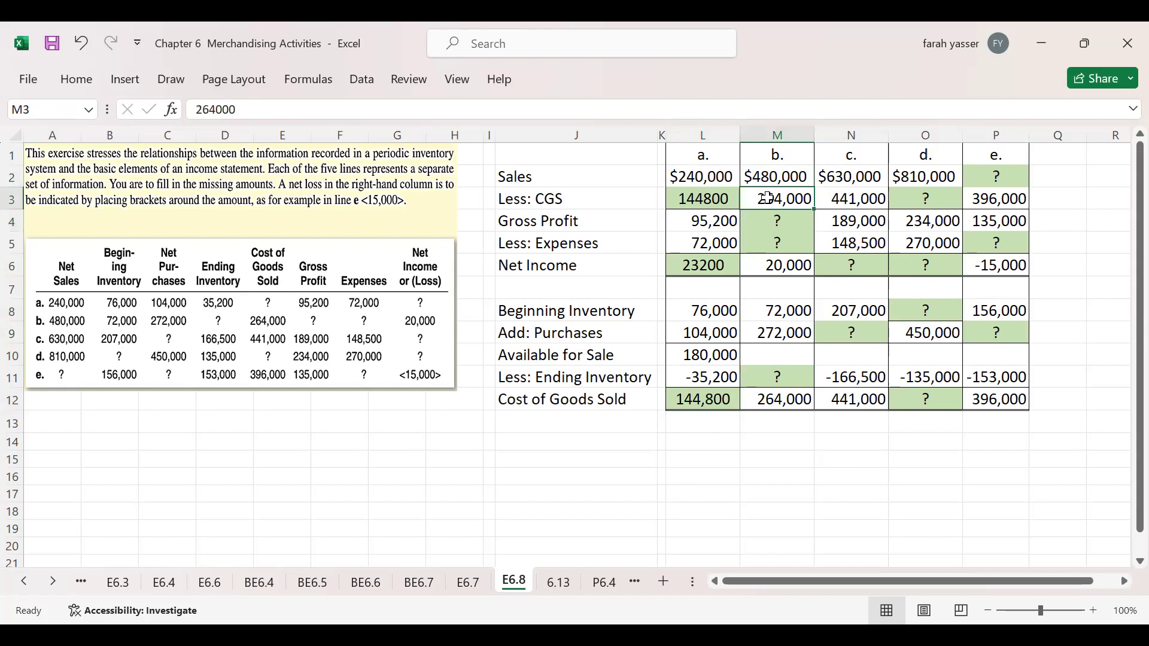
left_click(195, 111)
type("-")
key("Return")
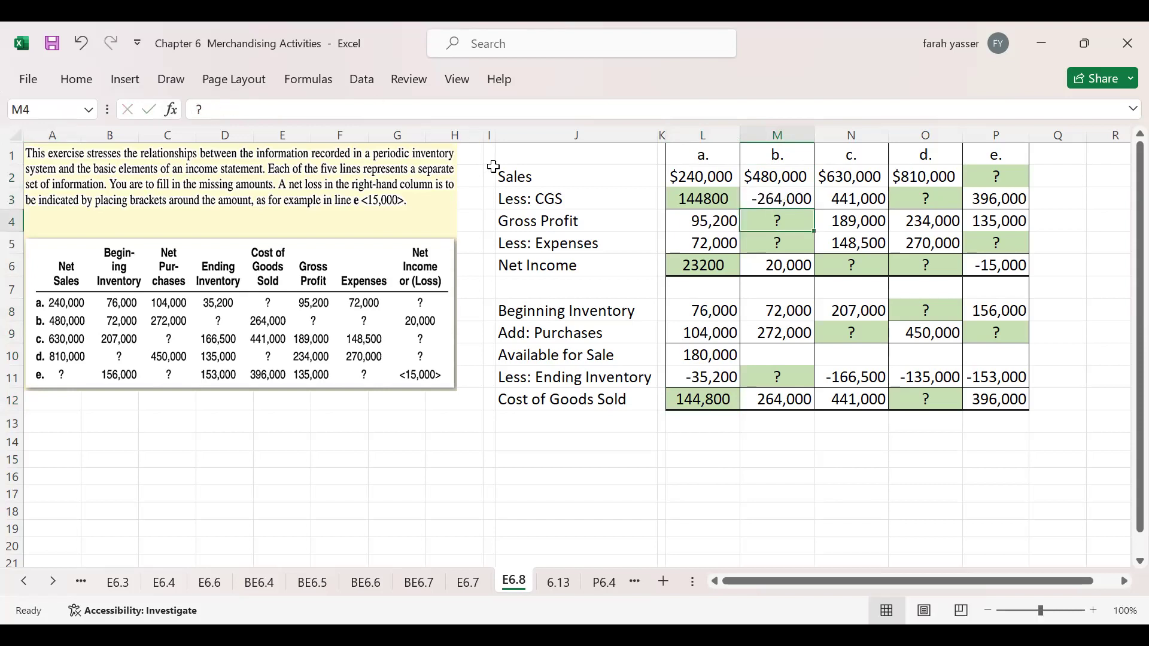
- Replace the question mark in case b's Gross Profit cell M4 with =SUM(M2:M3)
key("BackSpace")
key("Return")
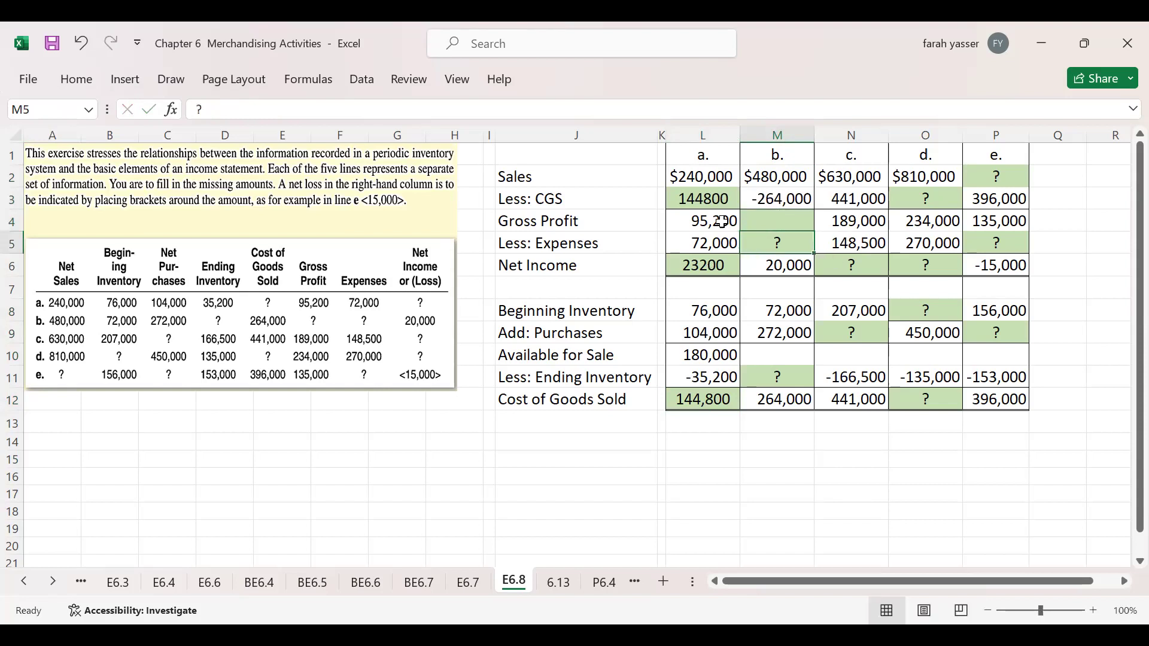
left_click_drag(761, 179, 762, 222)
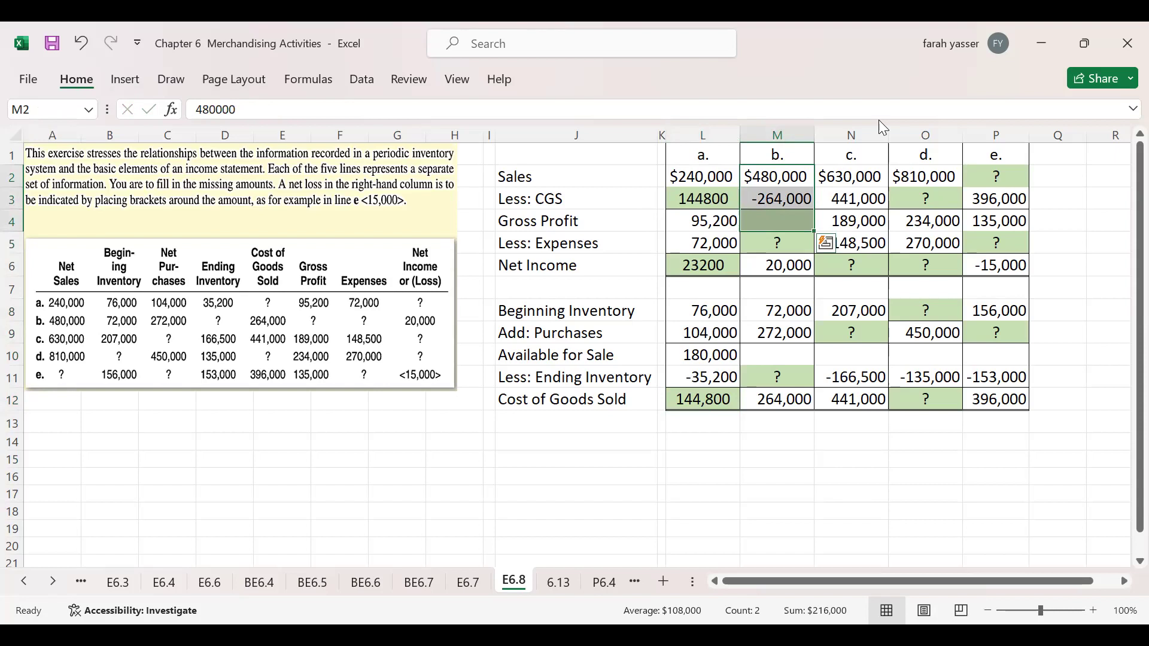
left_click(77, 79)
left_click(916, 109)
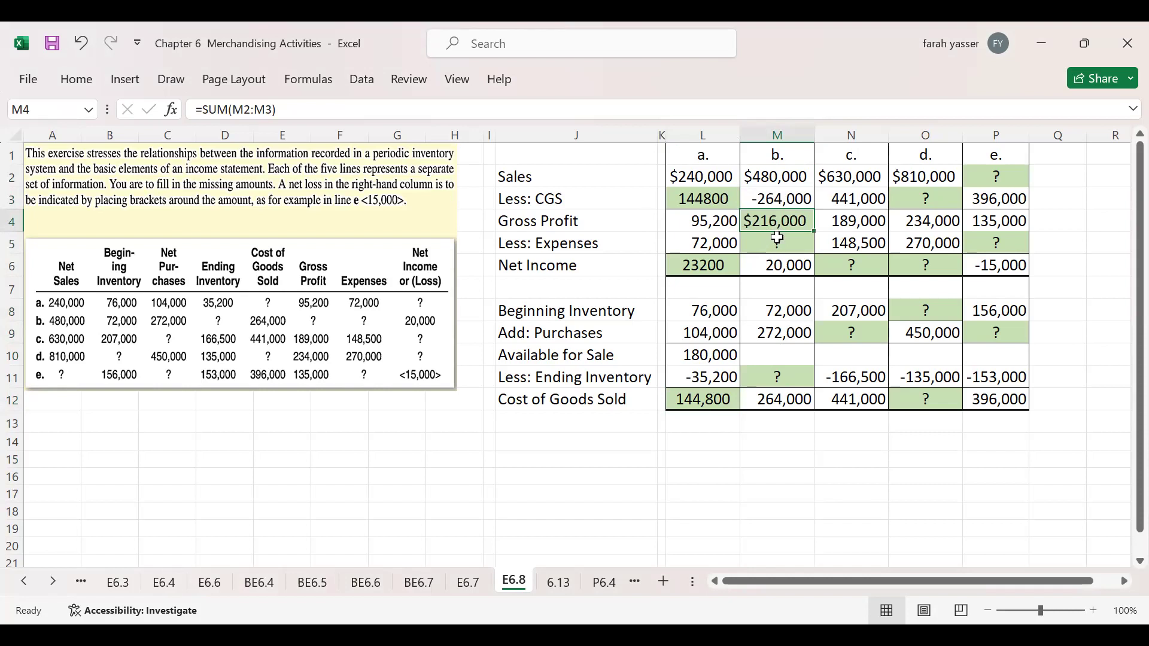
left_click(777, 239)
left_click(778, 286)
left_click(778, 221)
left_click(779, 245)
left_click(778, 263)
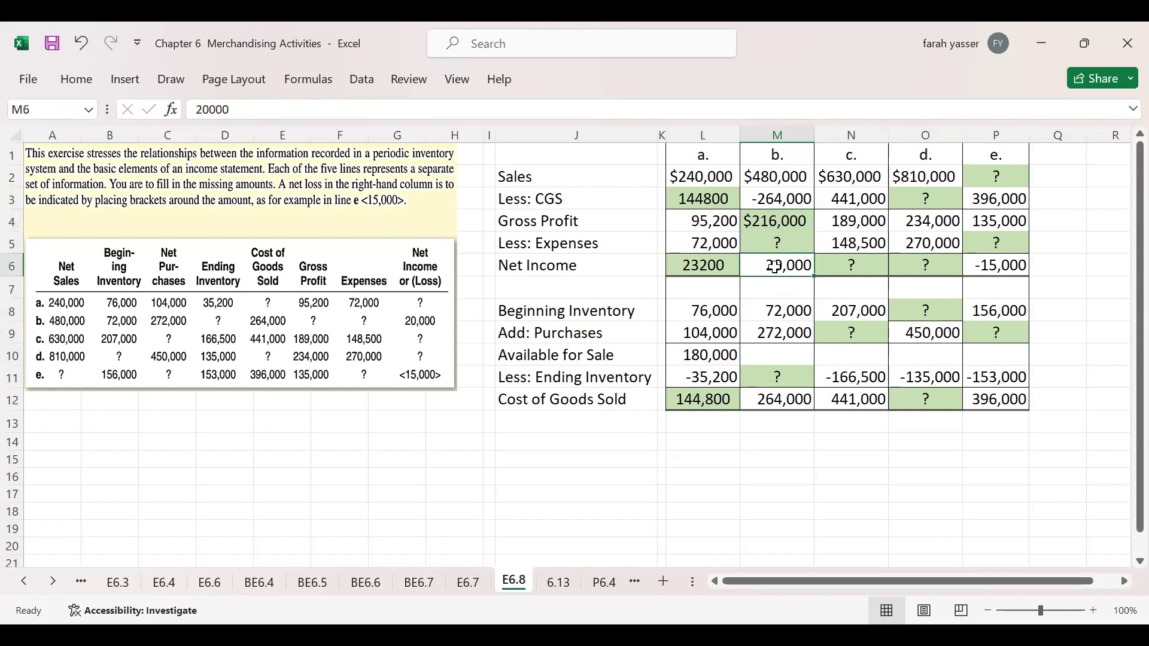
left_click(778, 223)
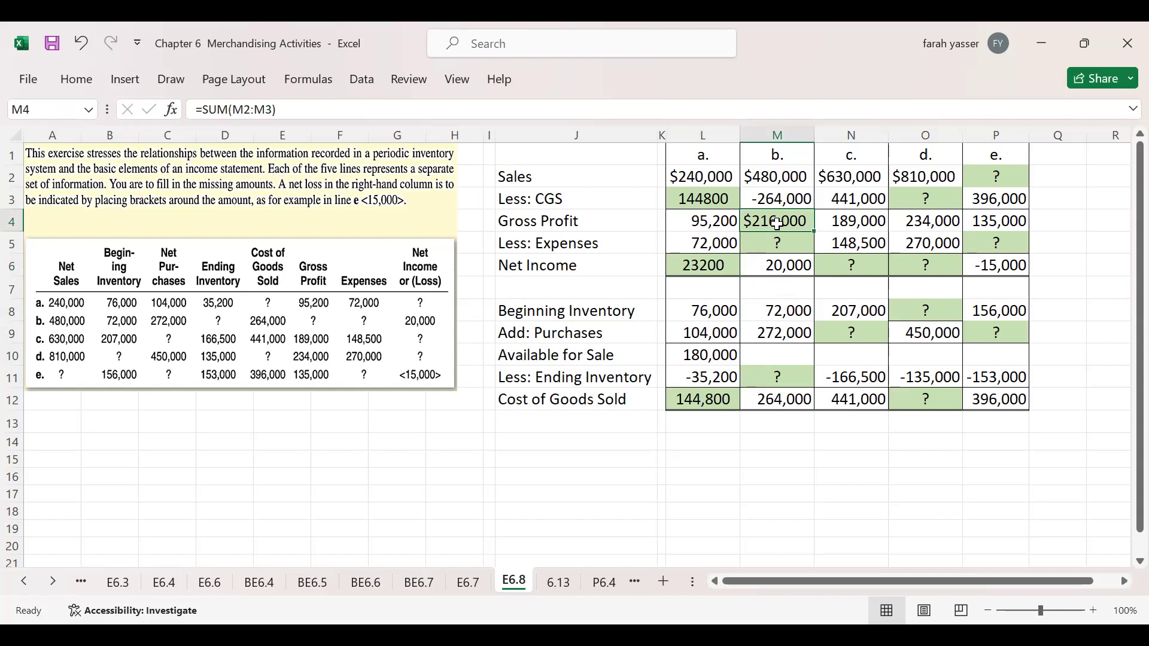
left_click(779, 243)
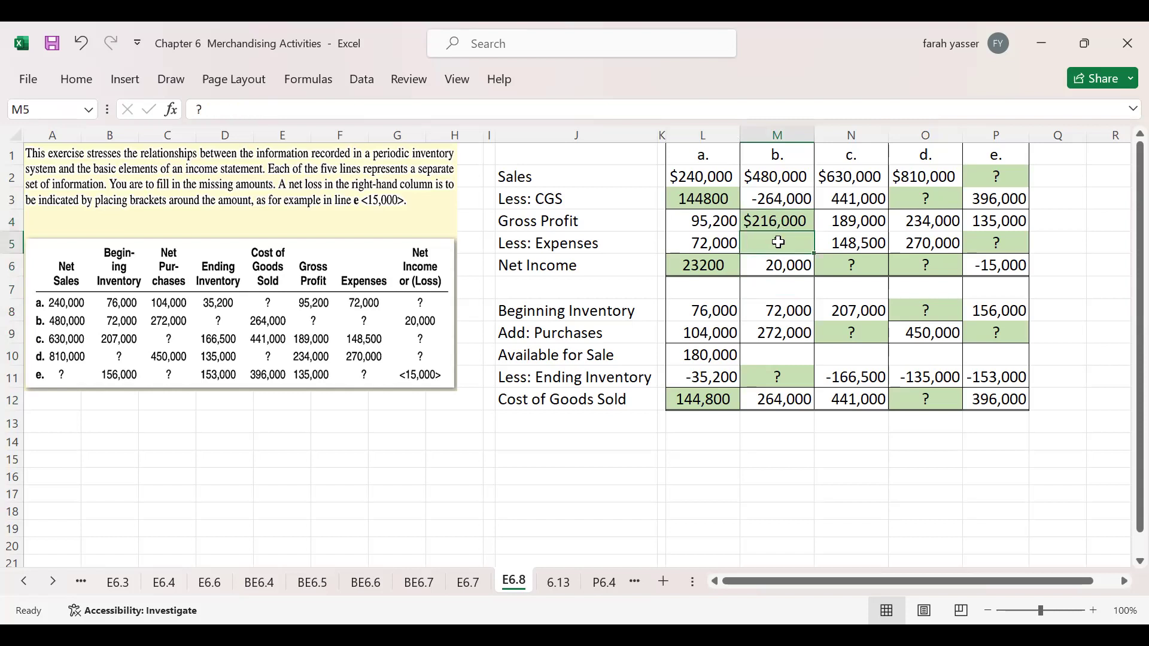
type("=")
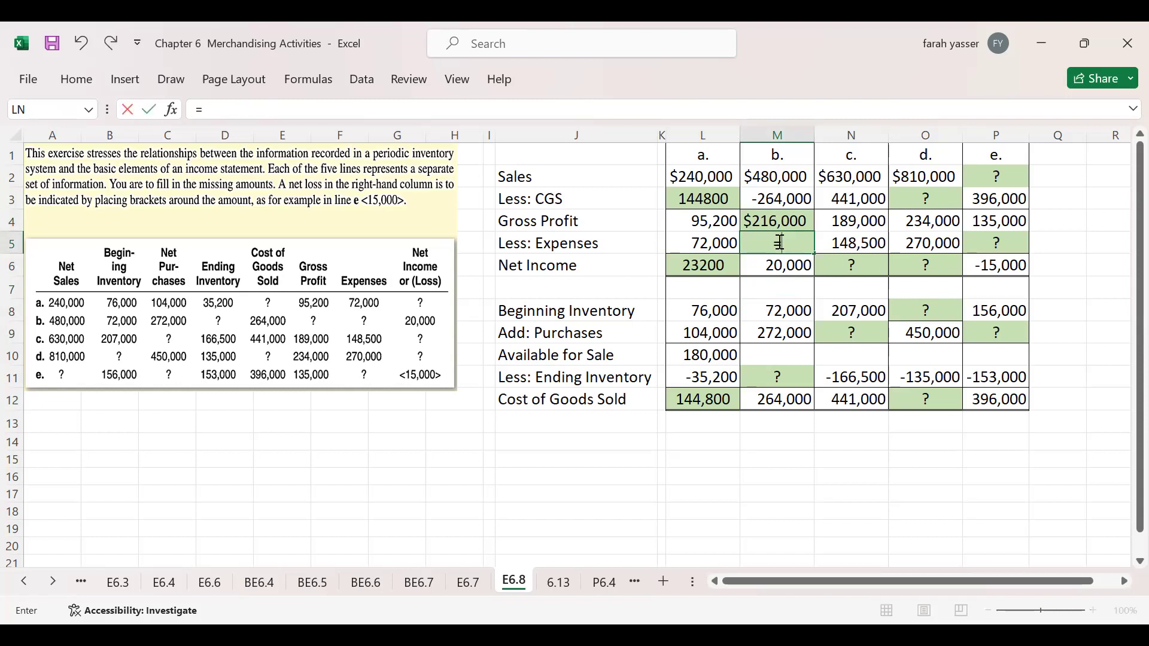
type("216000")
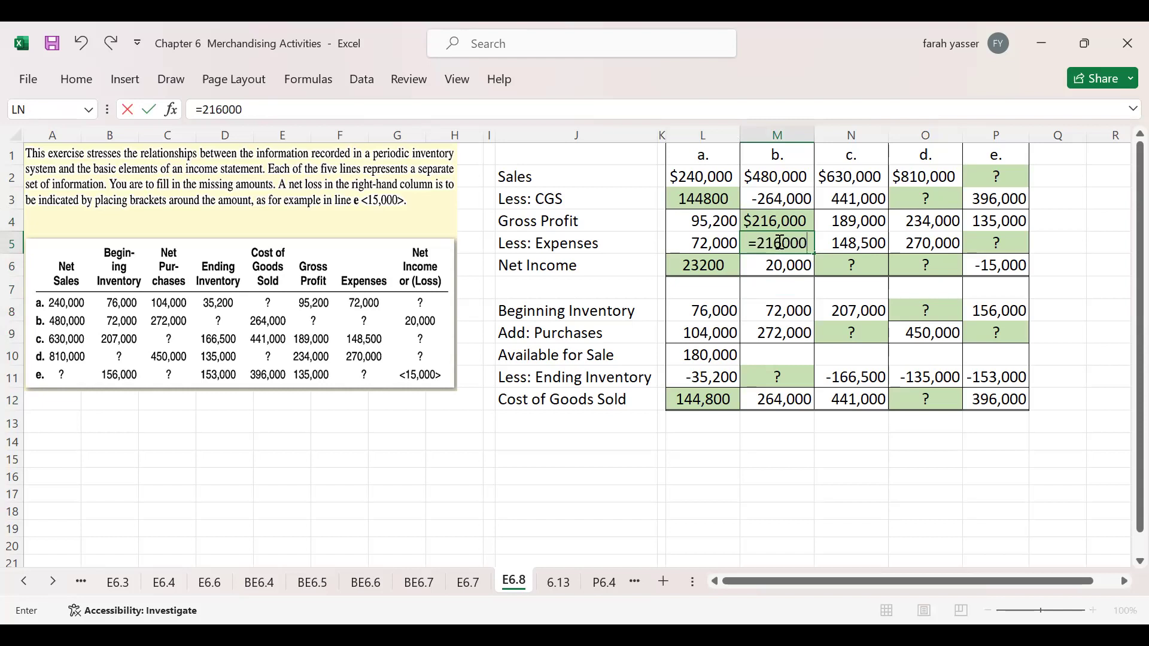
type("-2")
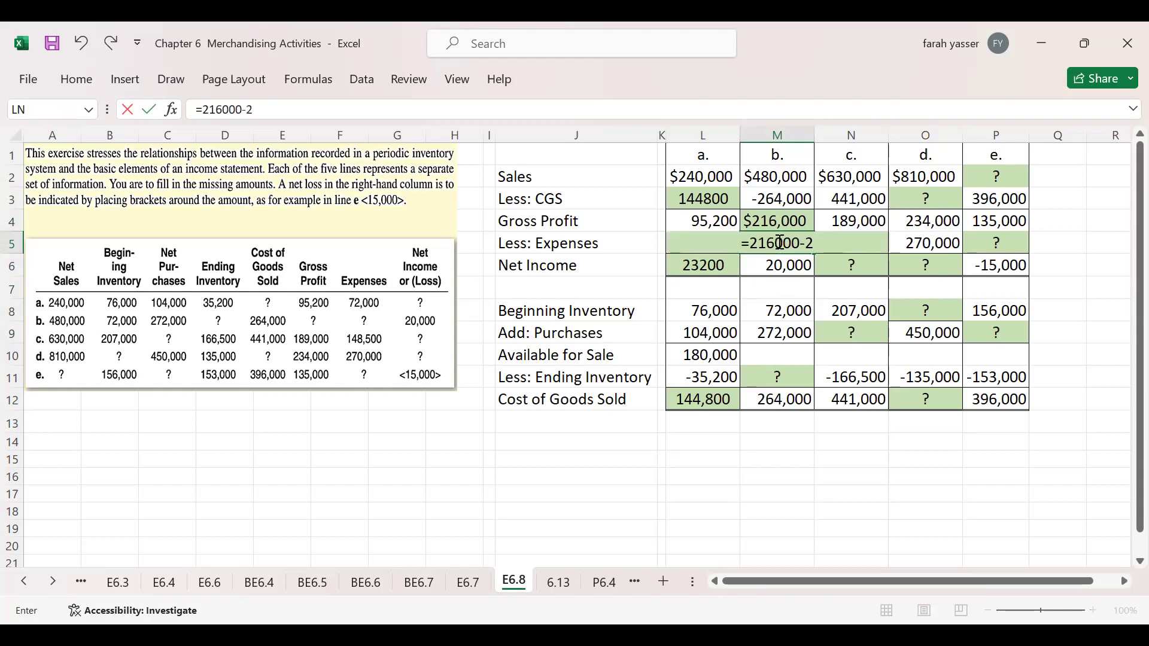
type("0000")
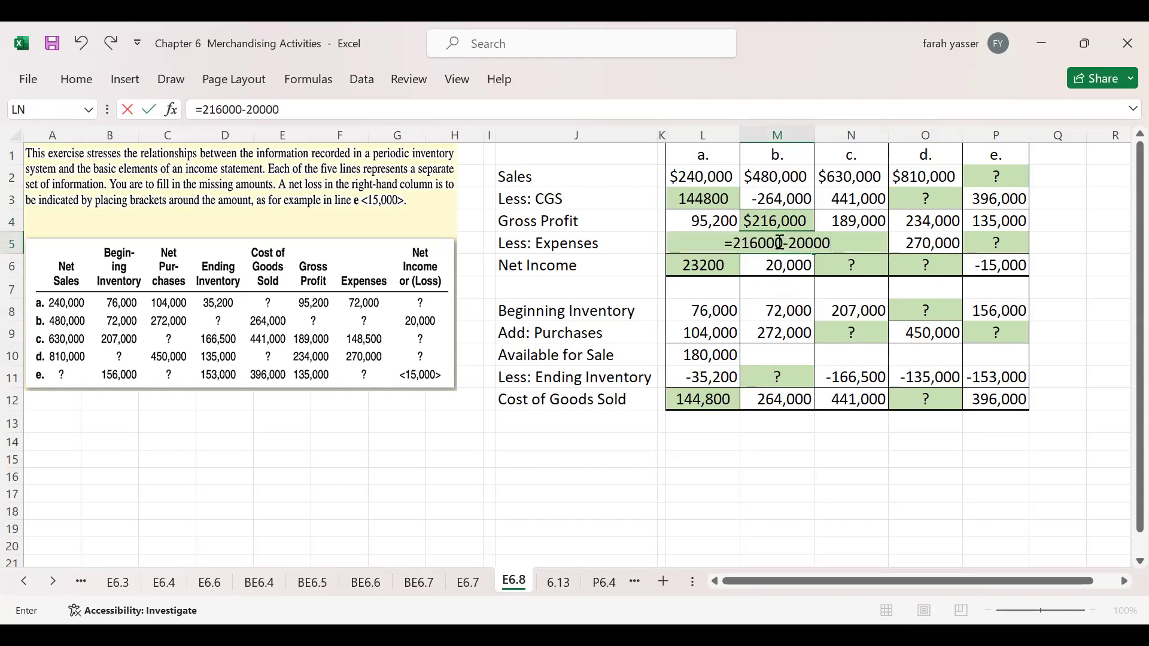
key("Return")
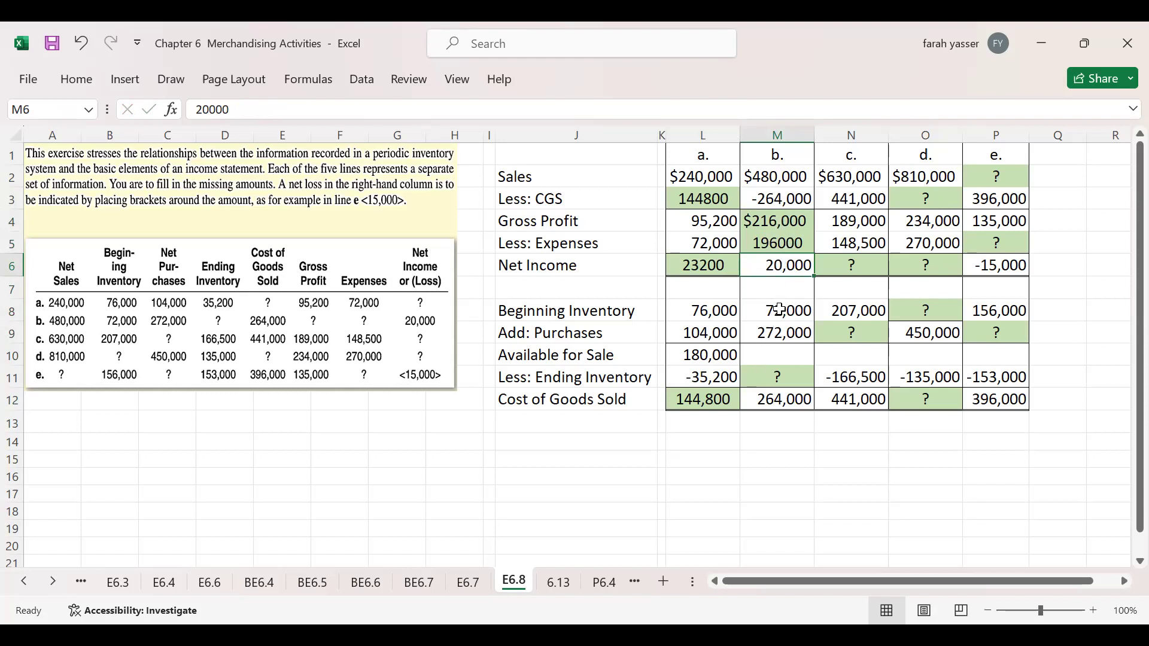
- Total case b's beginning inventory and purchases in the Available for Sale cell M10 with =SUM(M8:M9)
left_click_drag(779, 310, 773, 350)
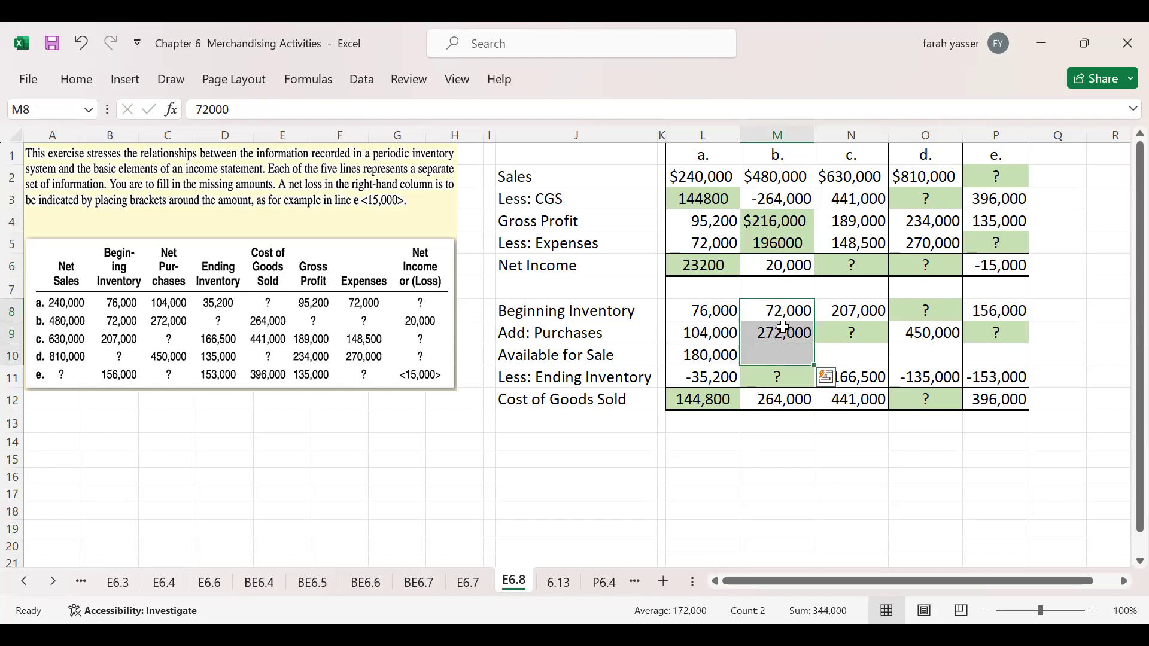
left_click(77, 79)
left_click(915, 117)
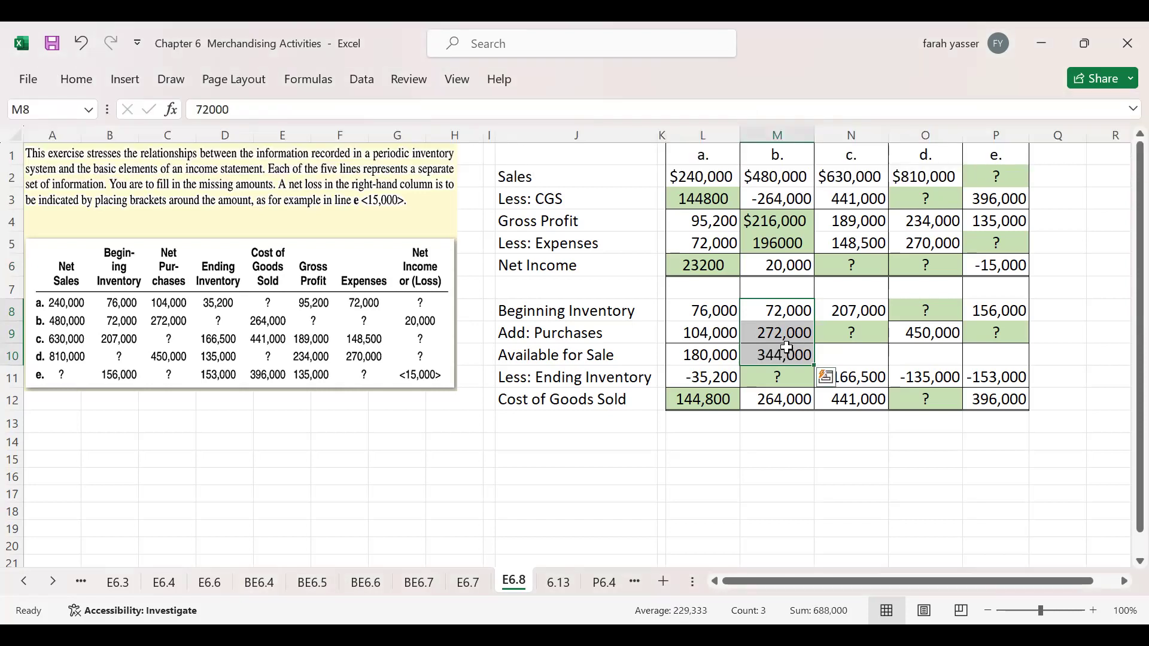
left_click(779, 356)
left_click(781, 380)
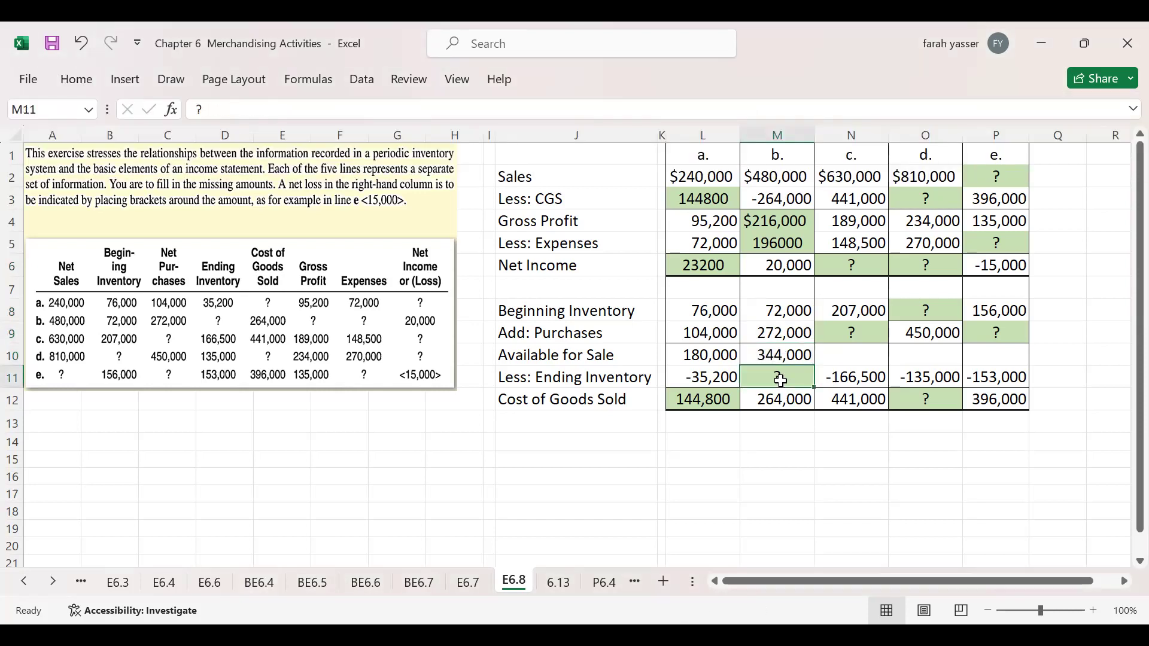
left_click(778, 402)
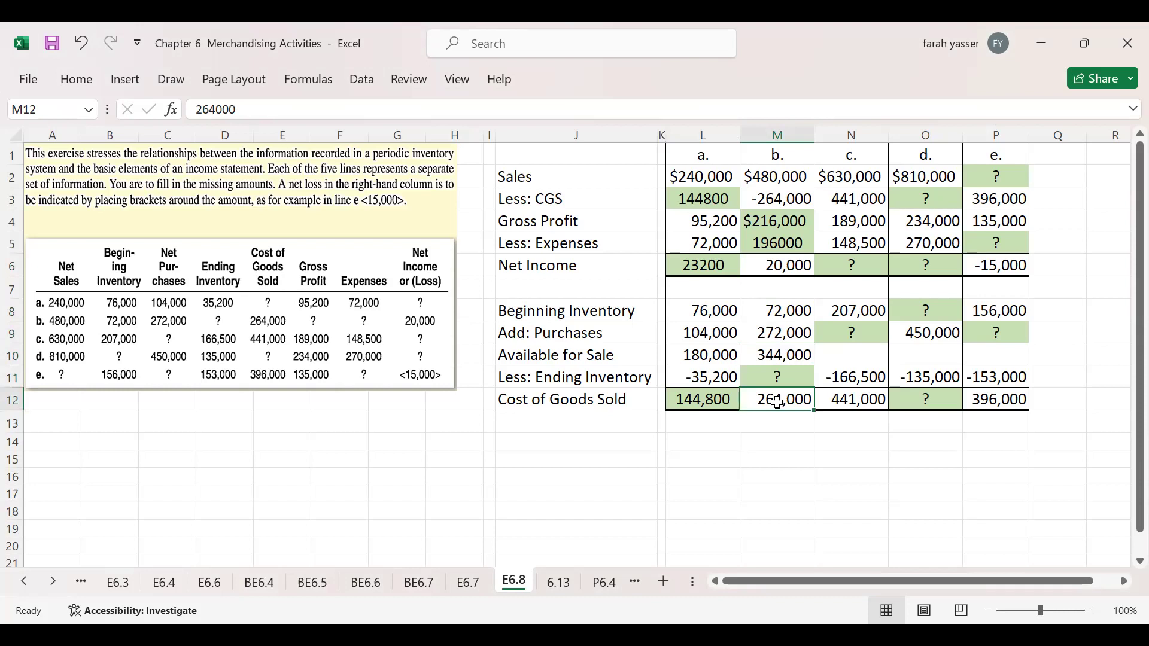
left_click(784, 355)
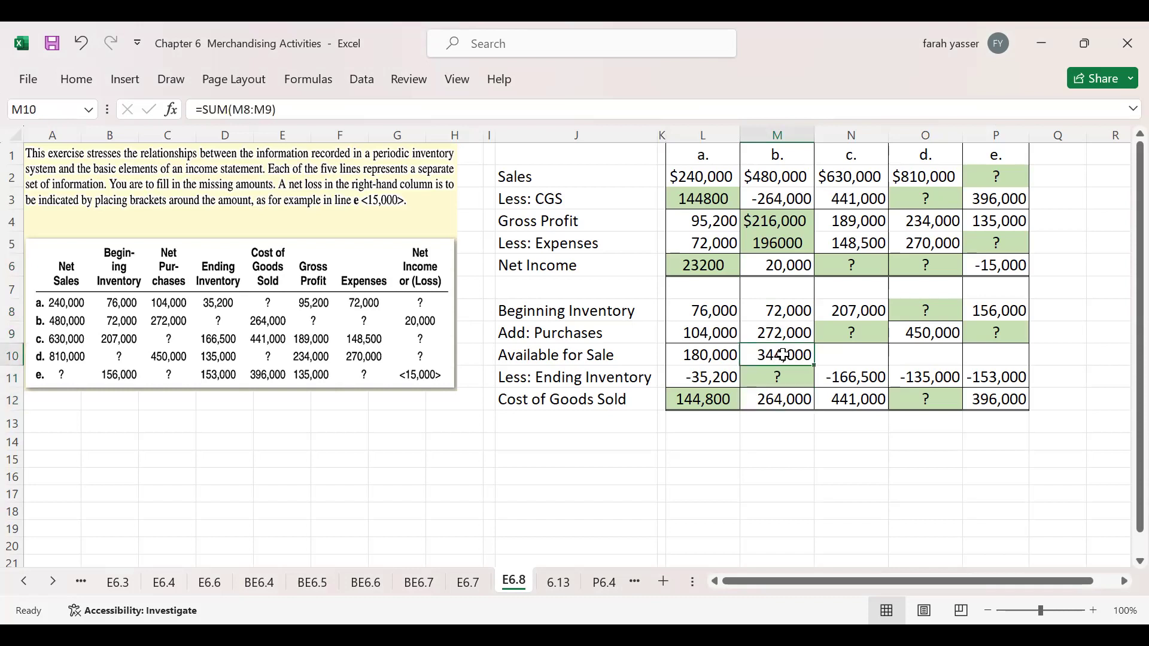
left_click(778, 377)
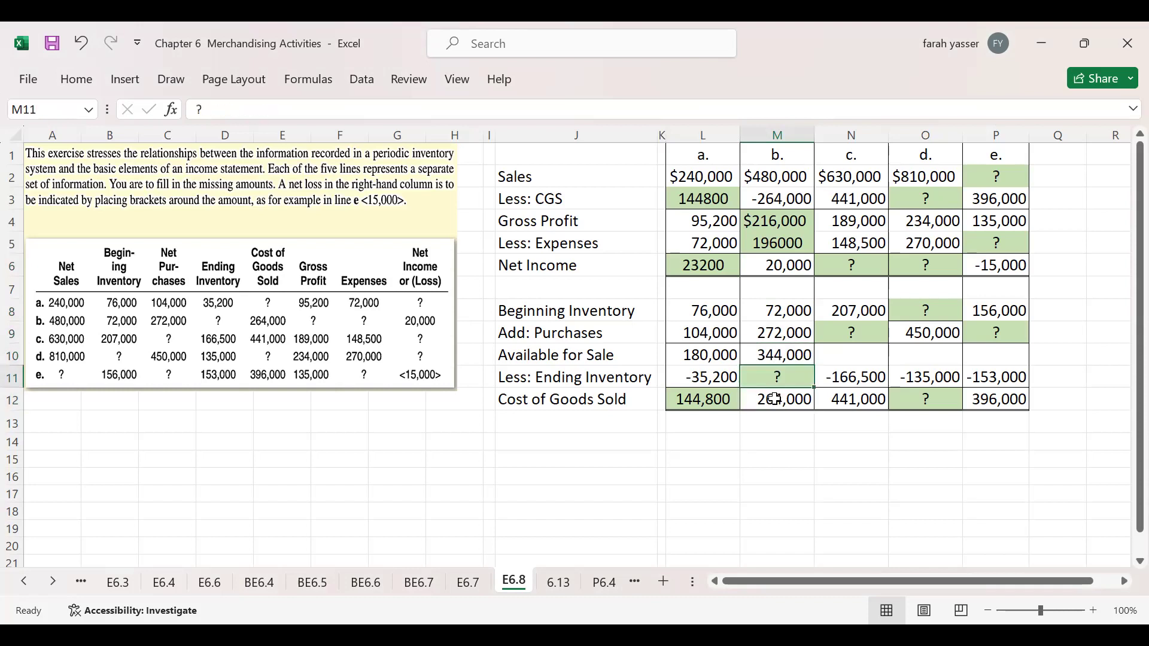
left_click(775, 405)
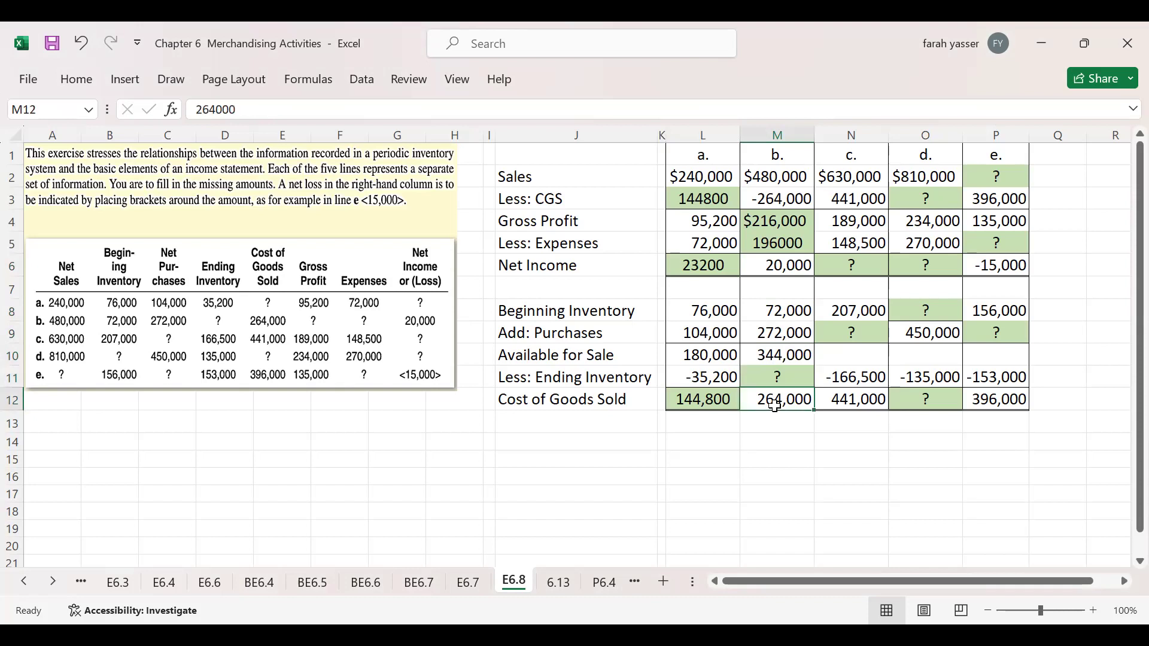
left_click(764, 377)
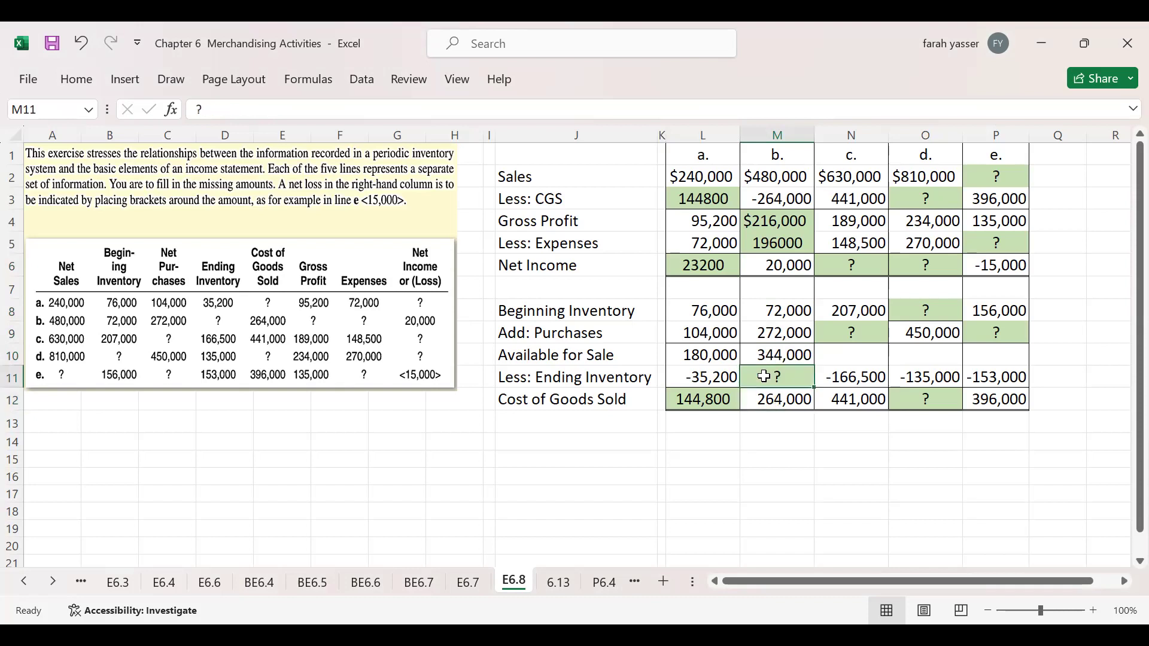
type("=3")
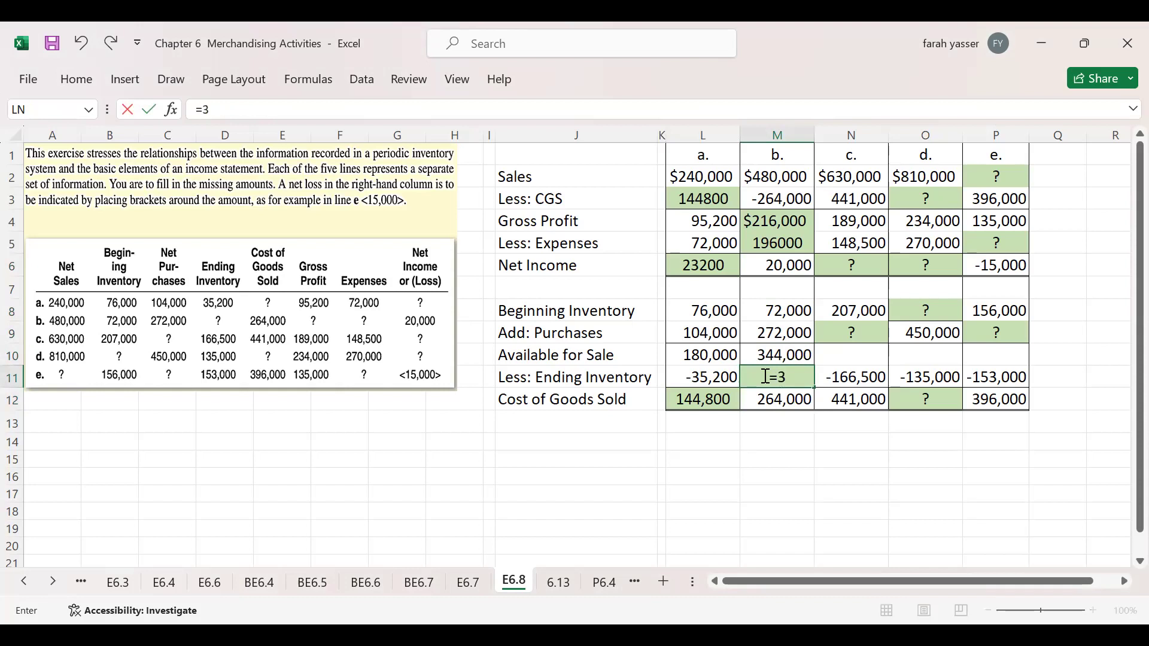
type("44000-264")
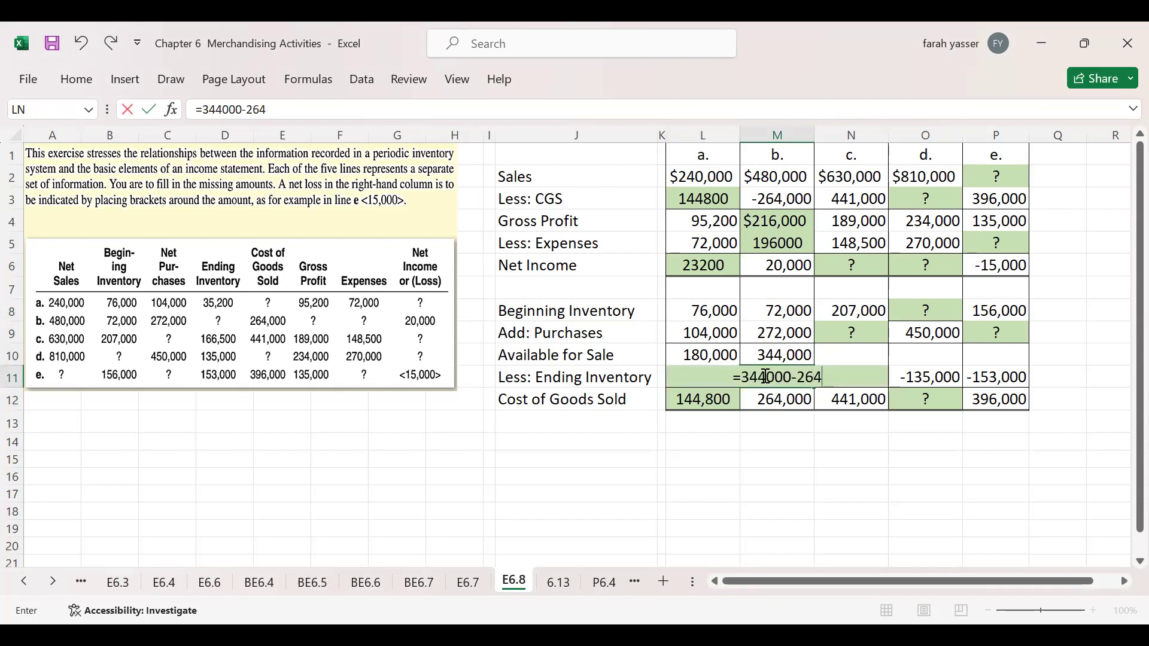
type("000")
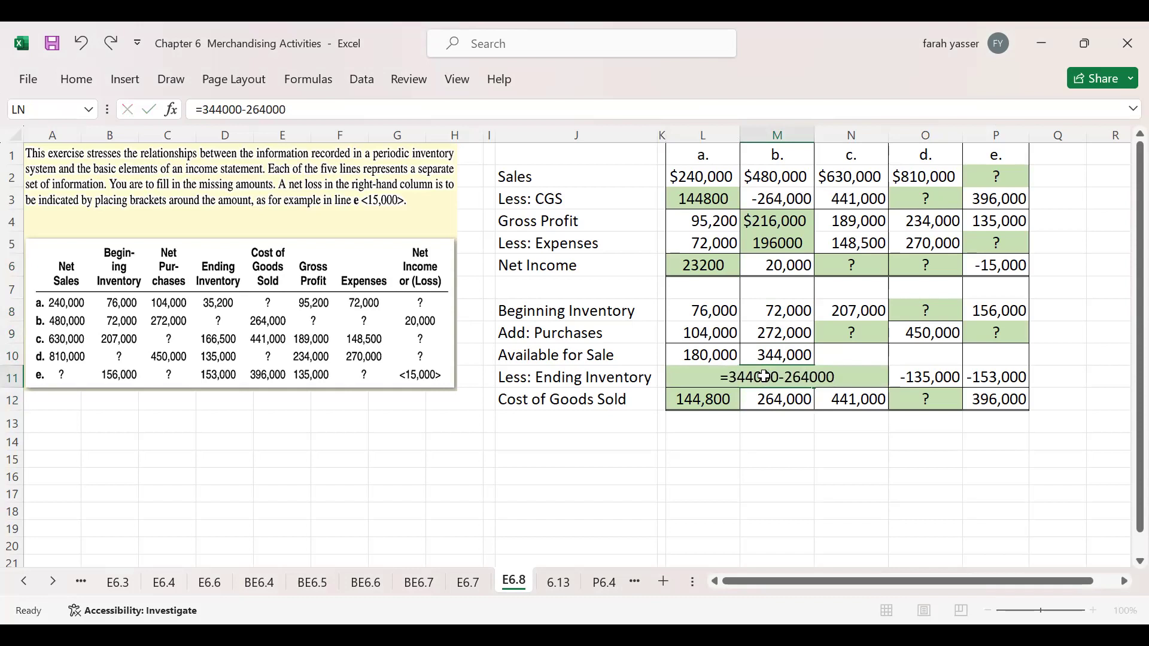
key("Return")
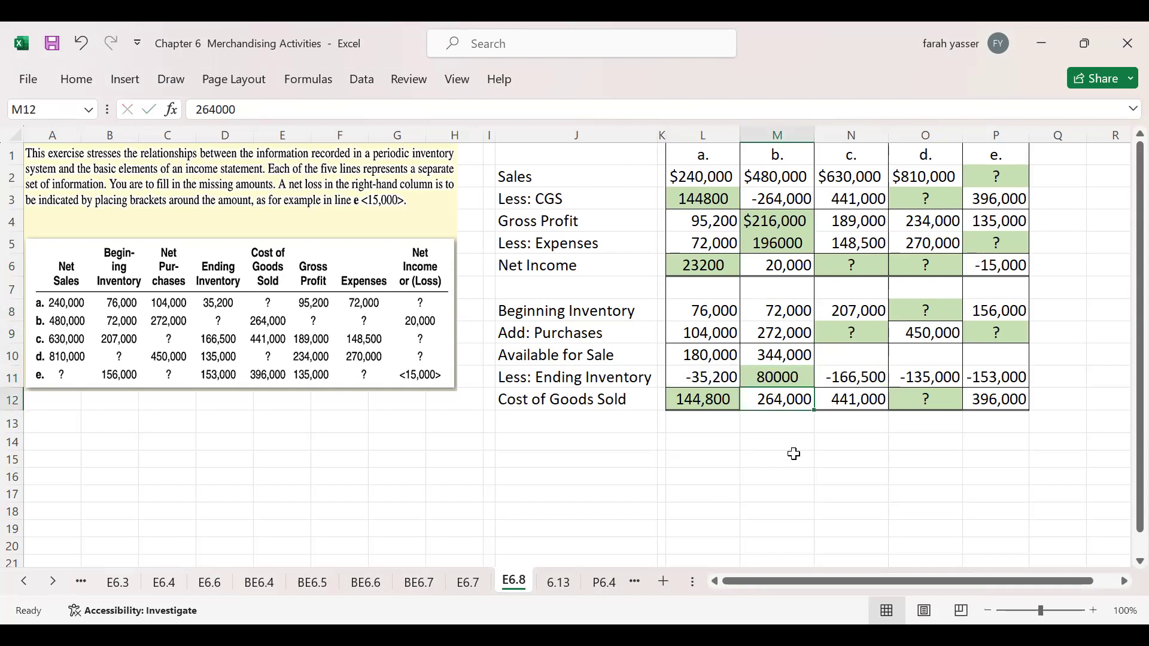
left_click(765, 377)
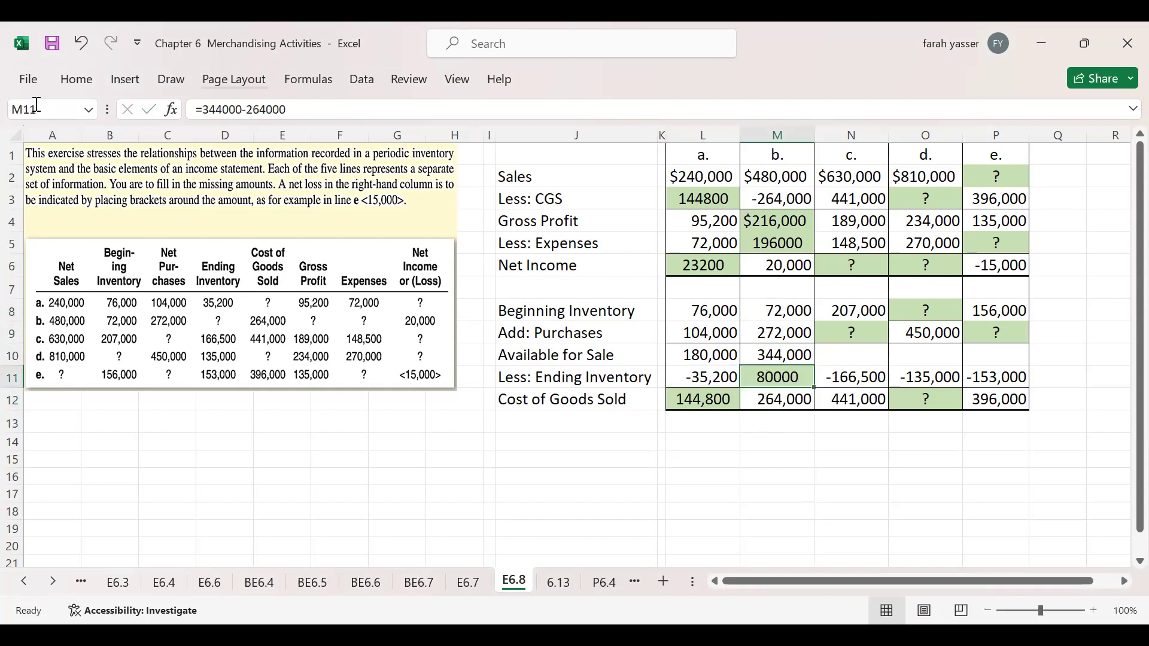
left_click(789, 459)
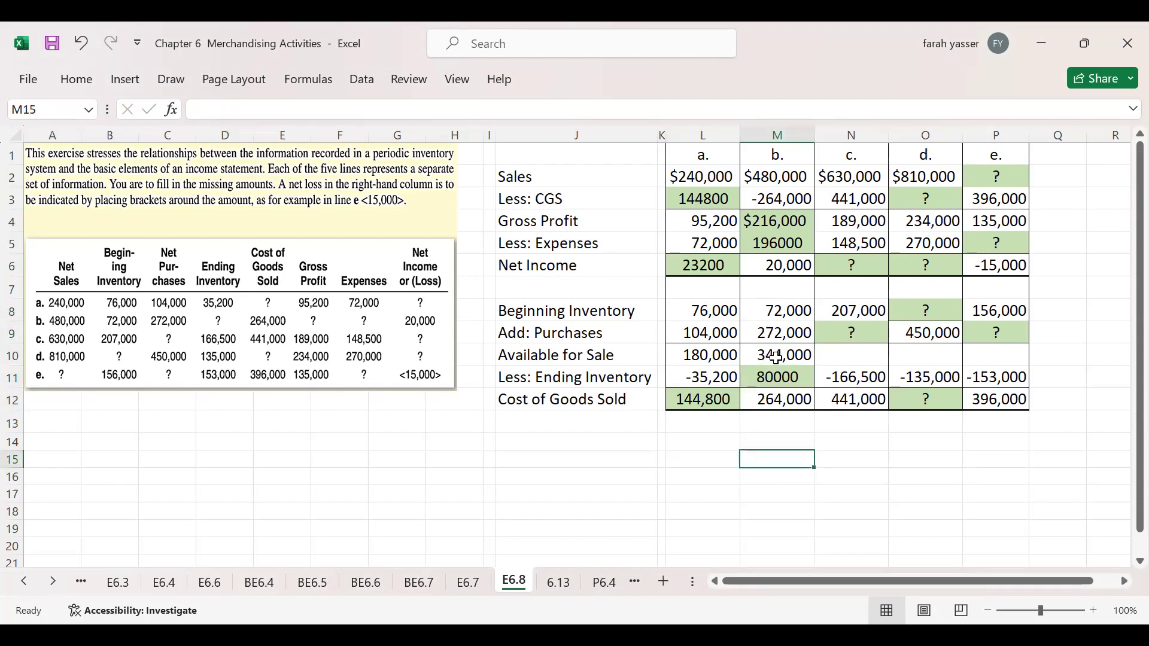
left_click(778, 380)
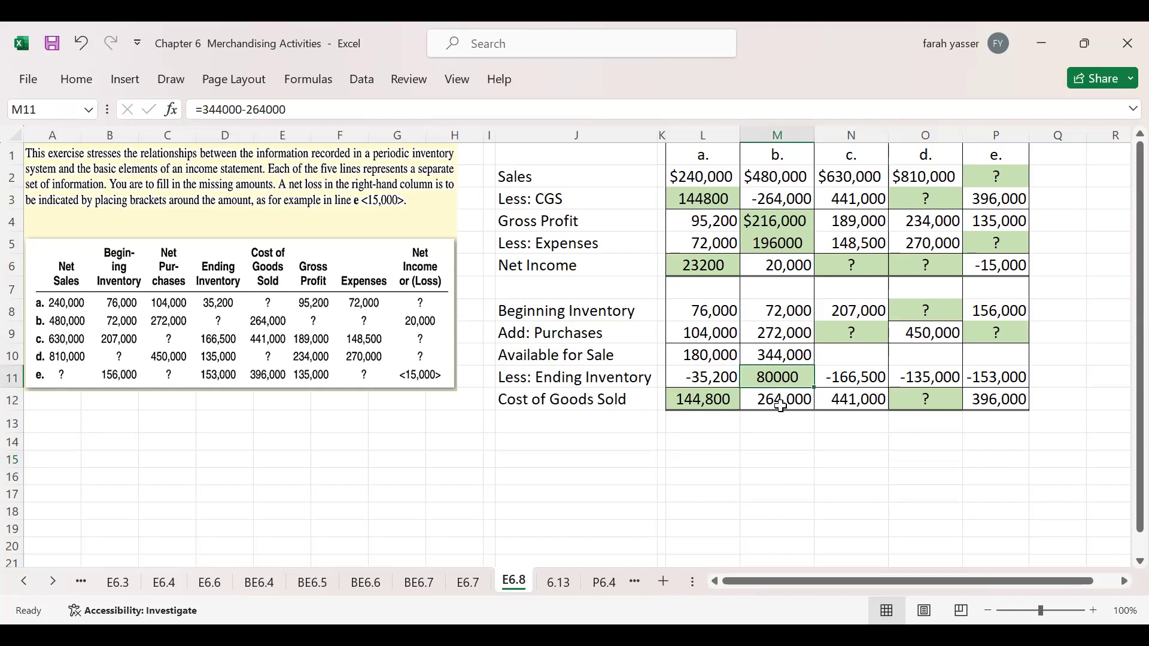
left_click(781, 404)
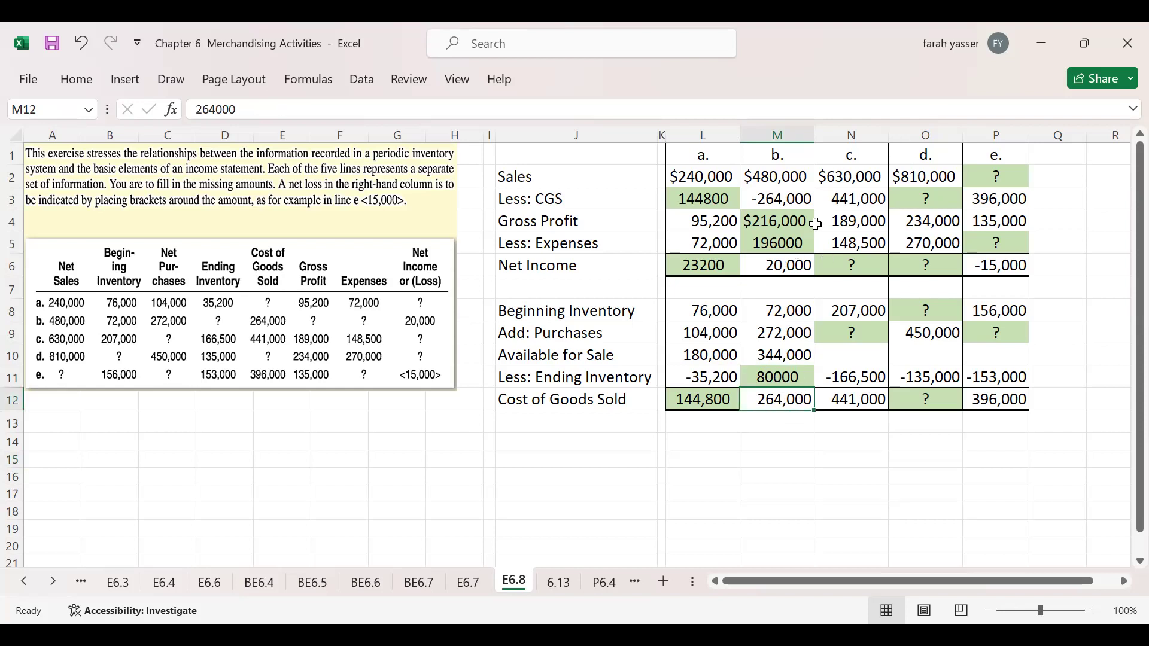
- Change case c's expenses in N5 to the negative value -148500
left_click(852, 178)
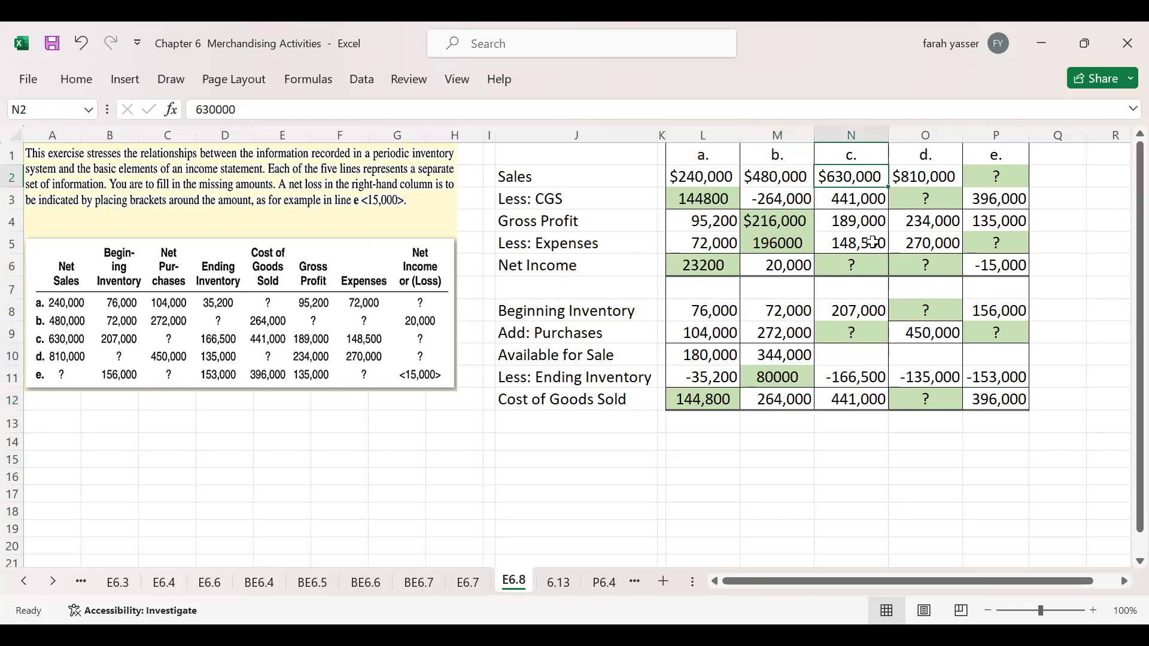
left_click(842, 202)
left_click(847, 224)
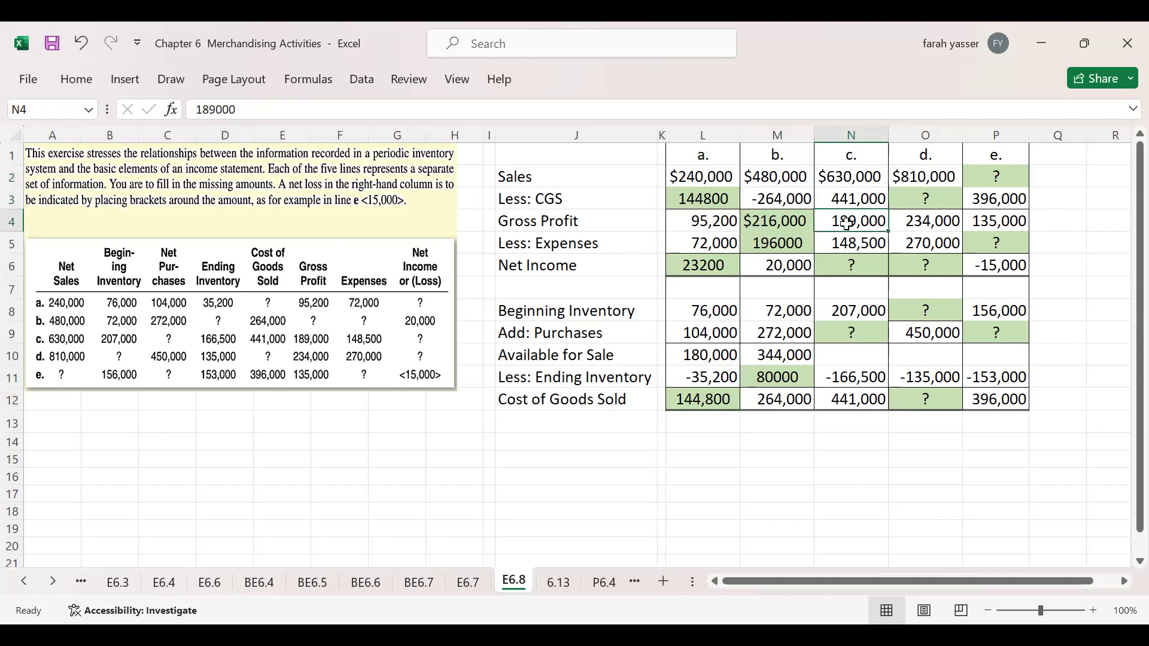
left_click(846, 242)
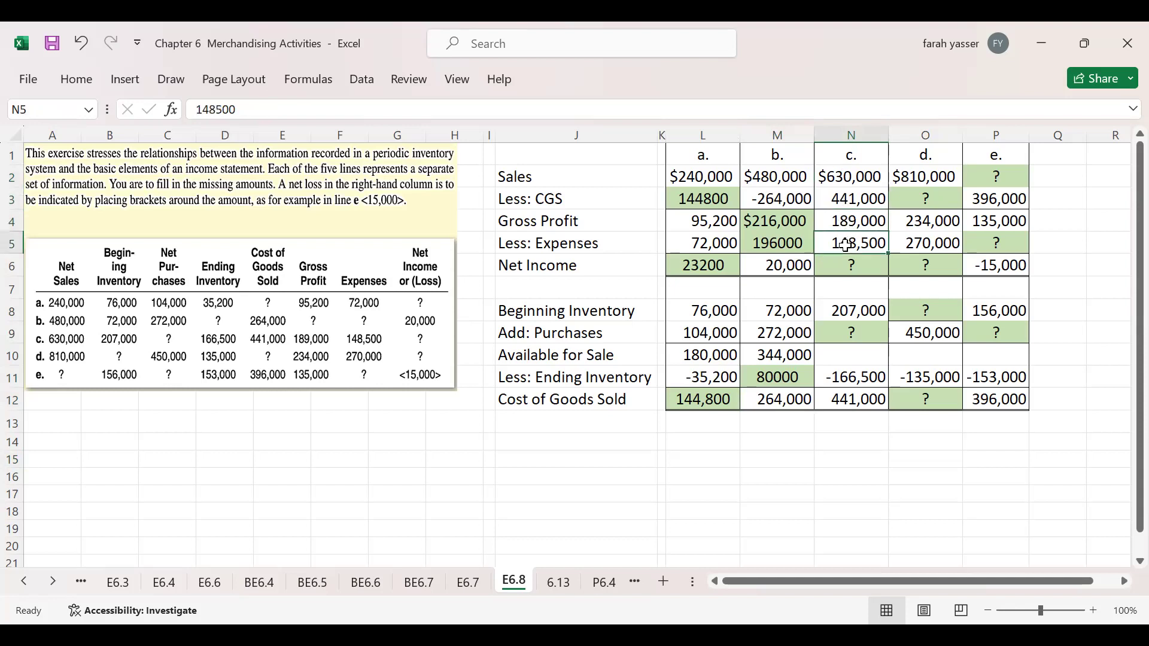
left_click(194, 110)
type("-")
key("Return")
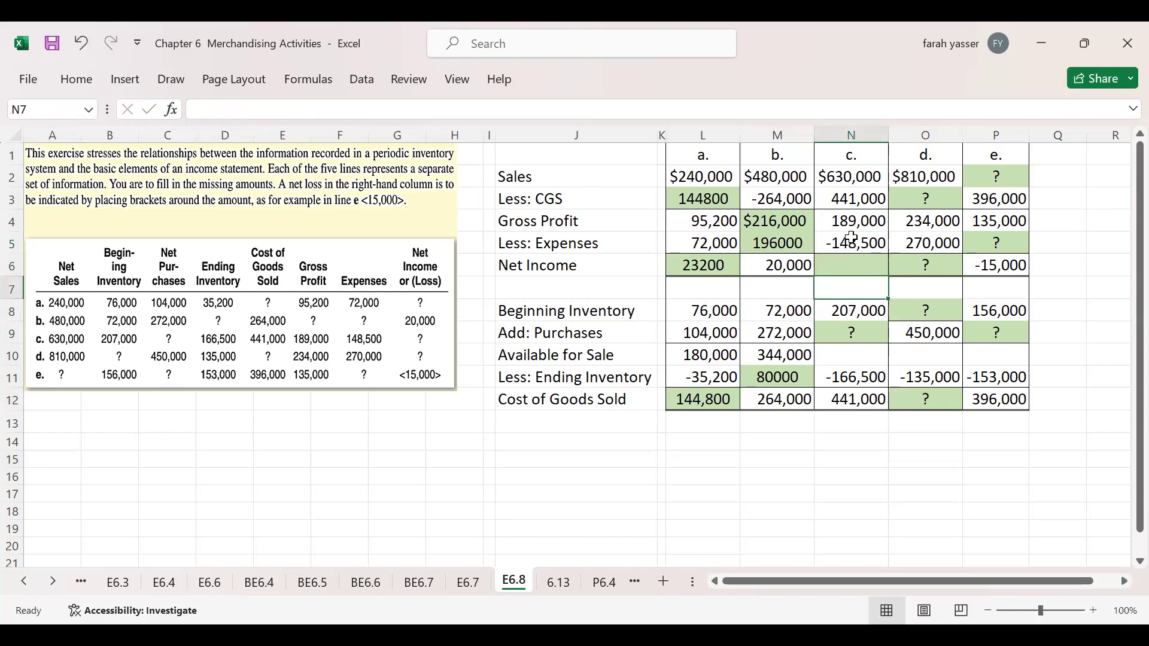
- Fill case c's Net Income cell N6 with the sum of gross profit and expenses, =SUM(N4:N5)
left_click_drag(852, 223, 856, 265)
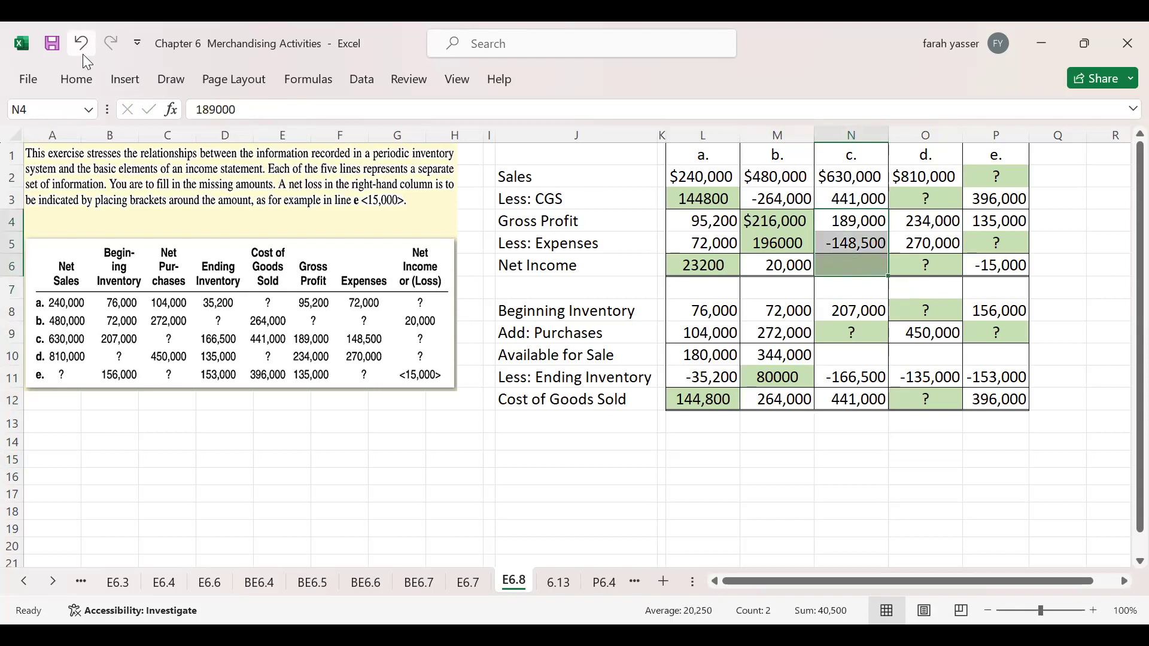
left_click(85, 76)
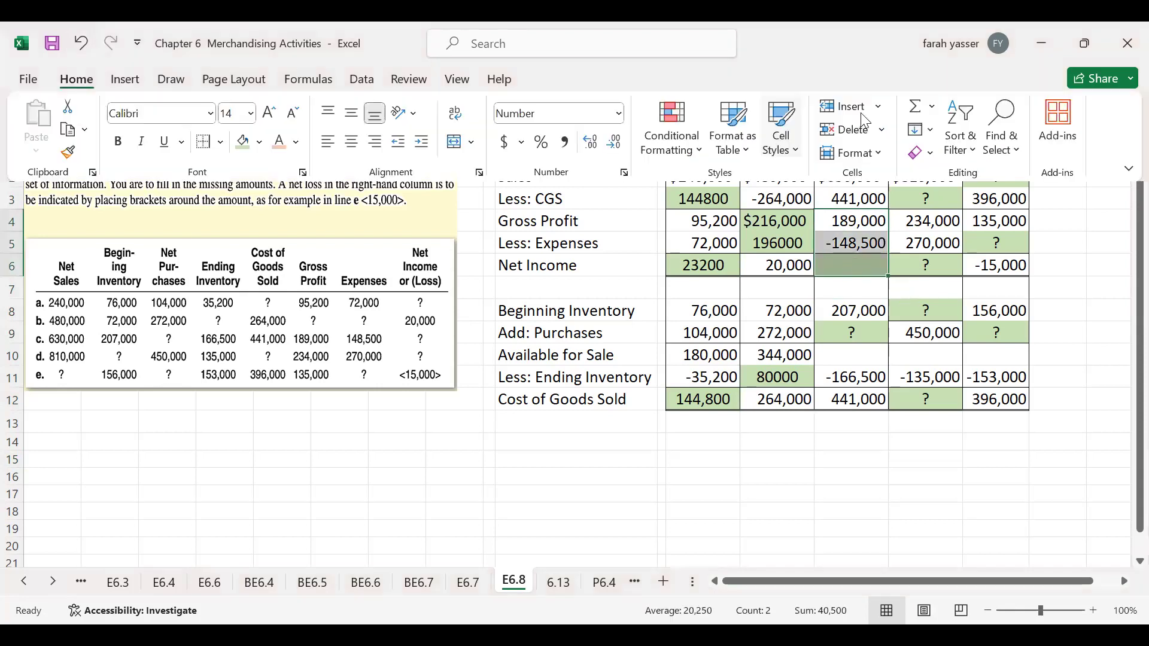
left_click(915, 108)
left_click(861, 264)
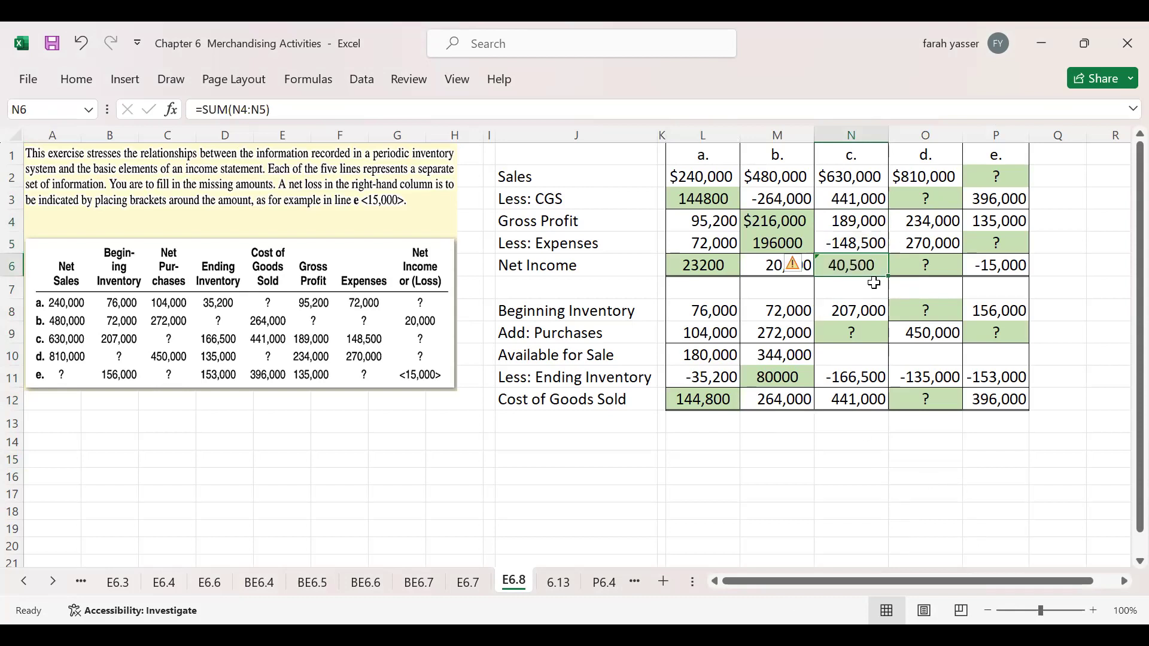
- Fill case c's Available for Sale cell N10 with ending inventory plus cost of goods sold, =166500+441000
left_click(849, 312)
left_click(847, 333)
left_click(848, 356)
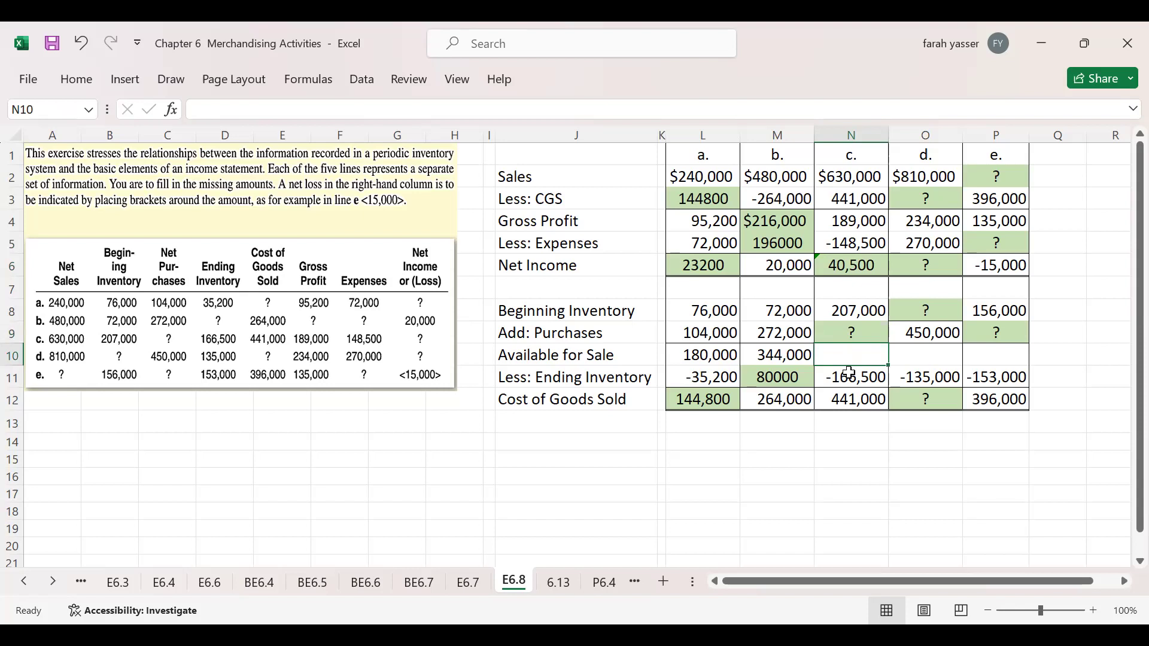
left_click(849, 379)
left_click(850, 402)
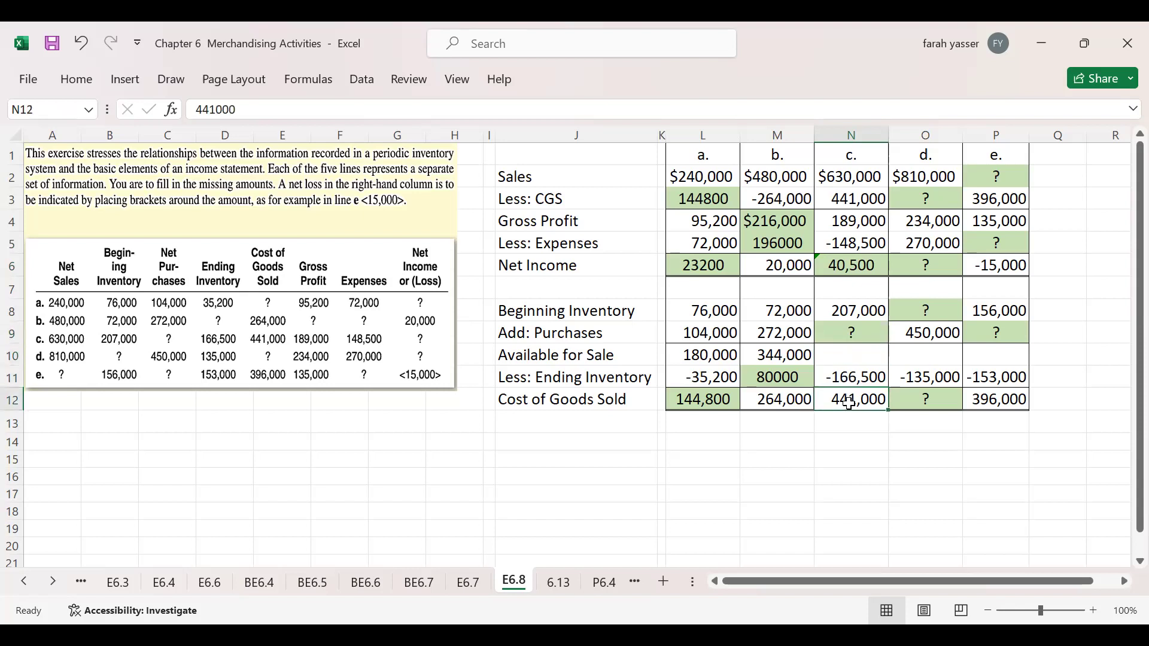
left_click(853, 356)
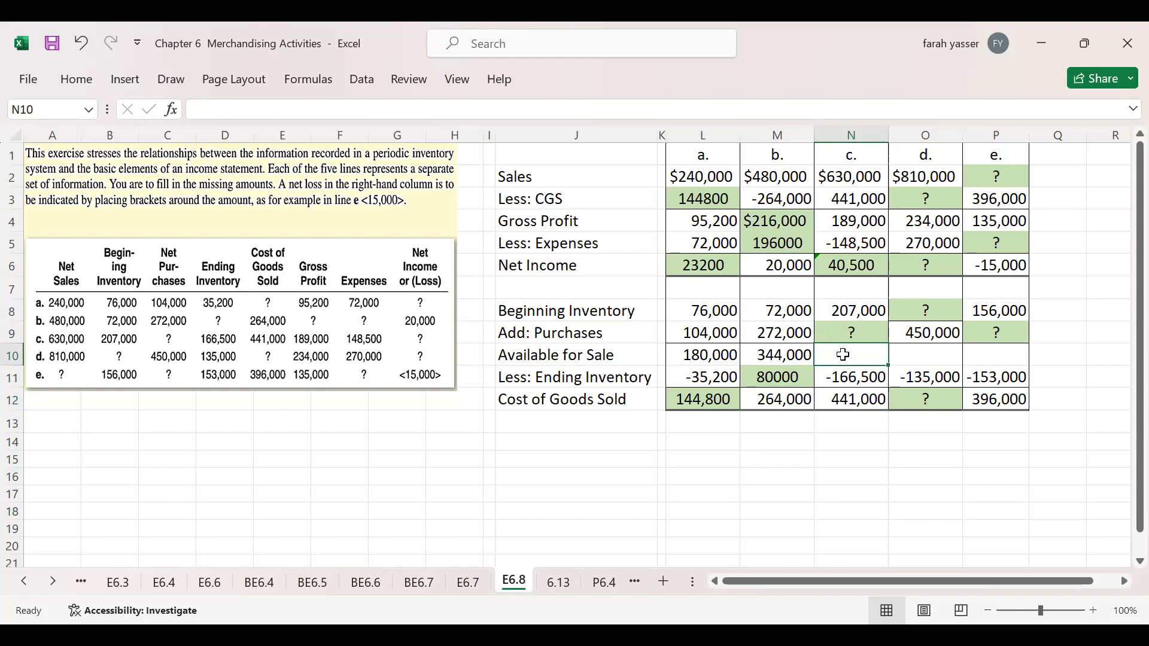
type("=")
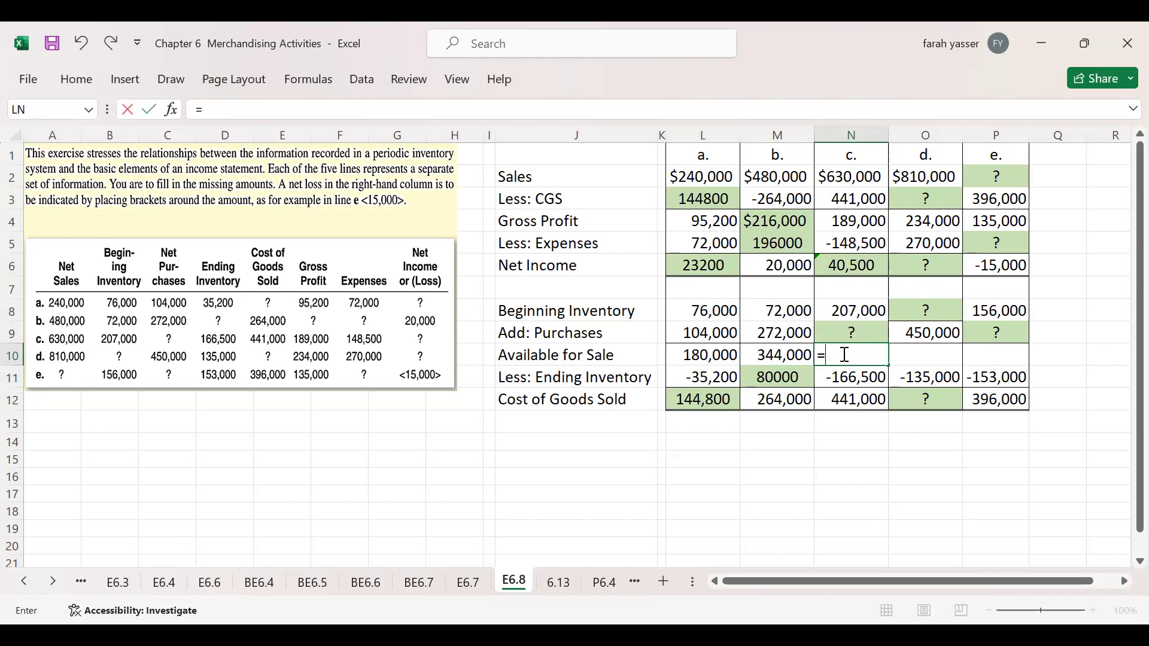
type("166500+")
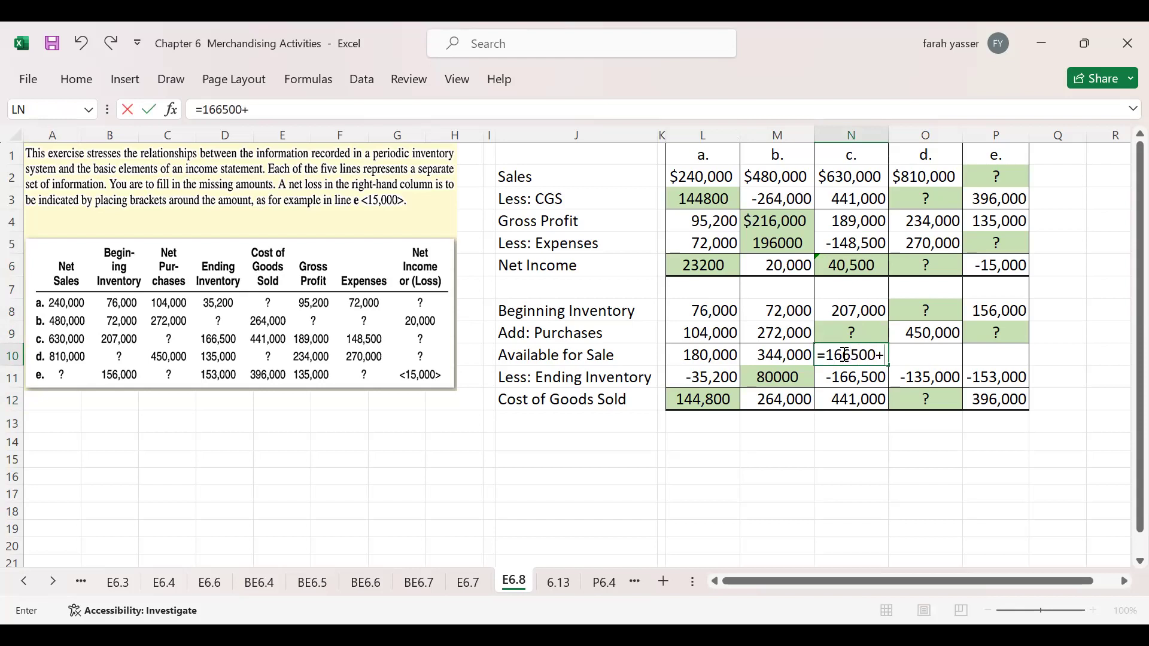
type("441000")
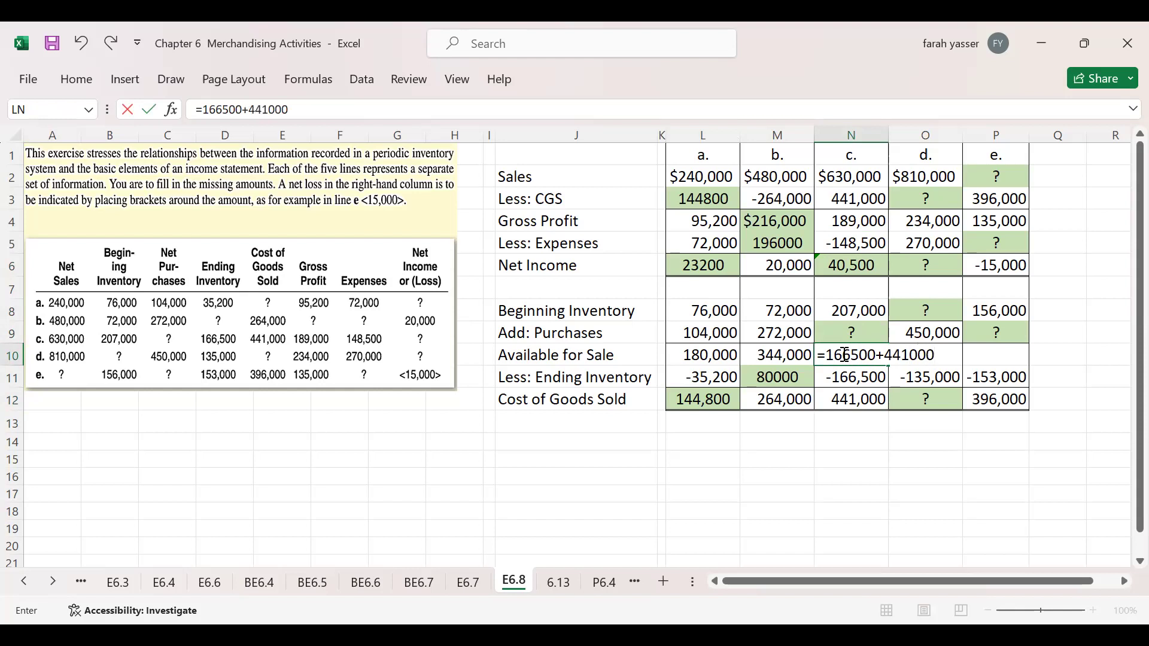
key("Return")
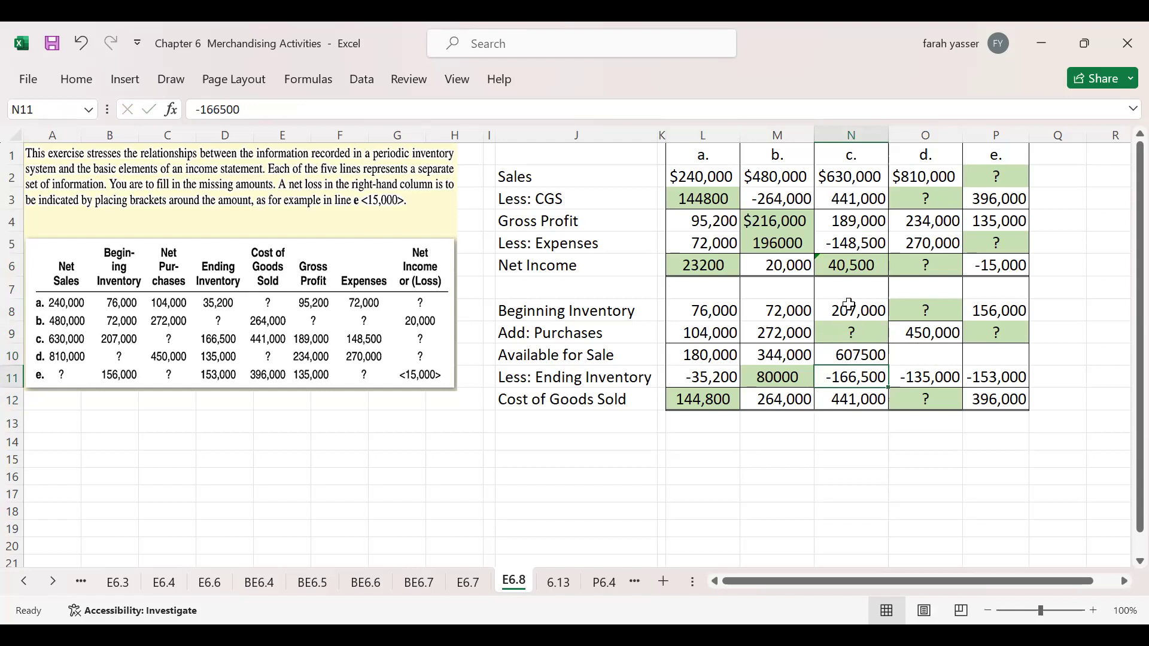
left_click(852, 334)
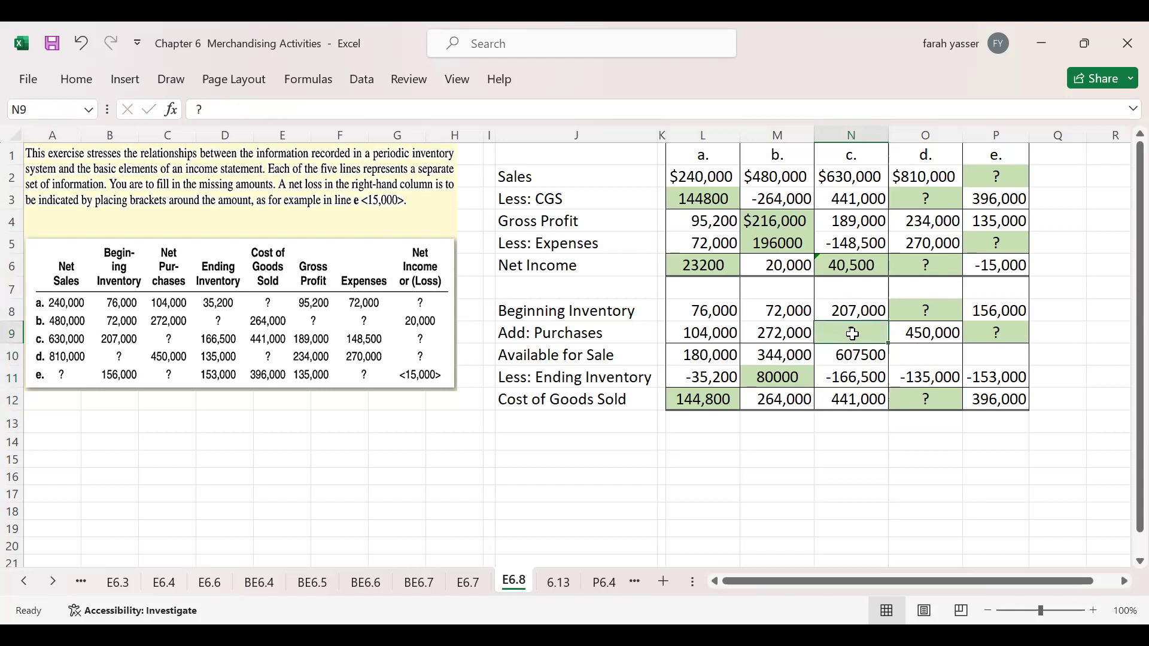
key("BackSpace")
key("Return")
left_click(849, 335)
type("=")
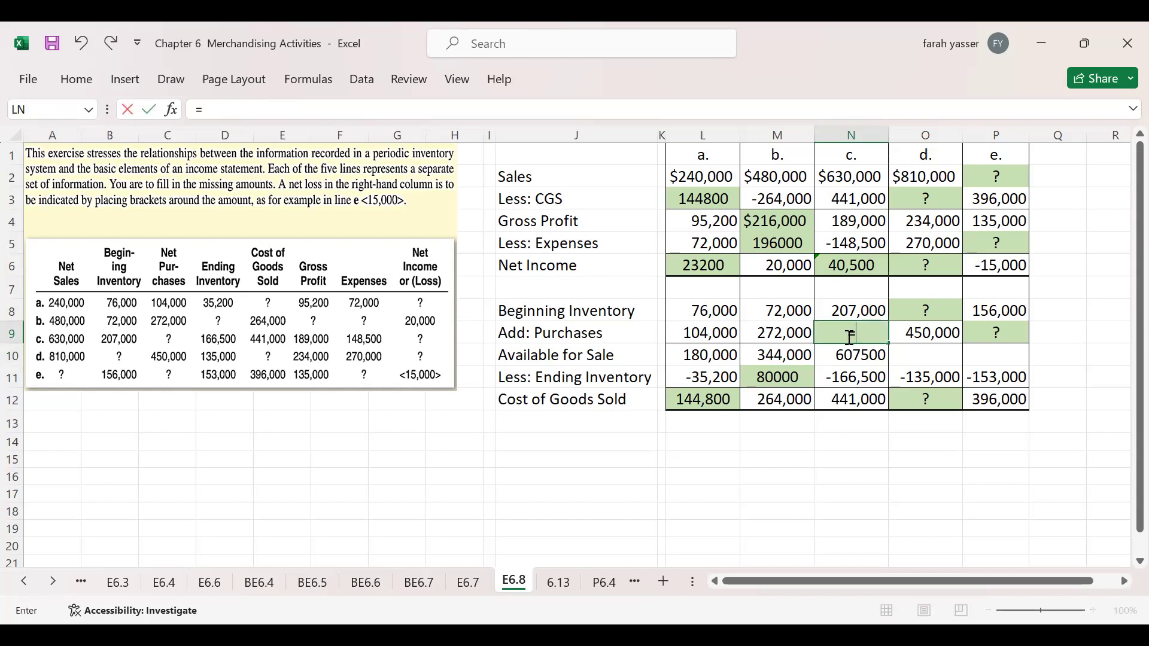
type("607500-207")
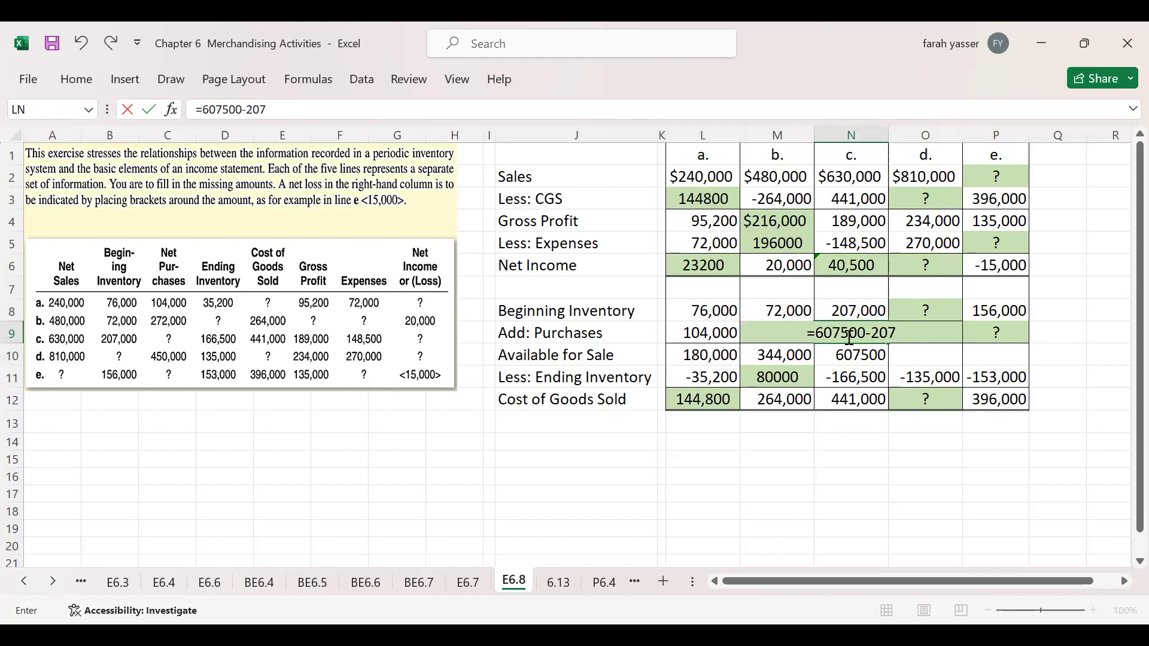
type("000")
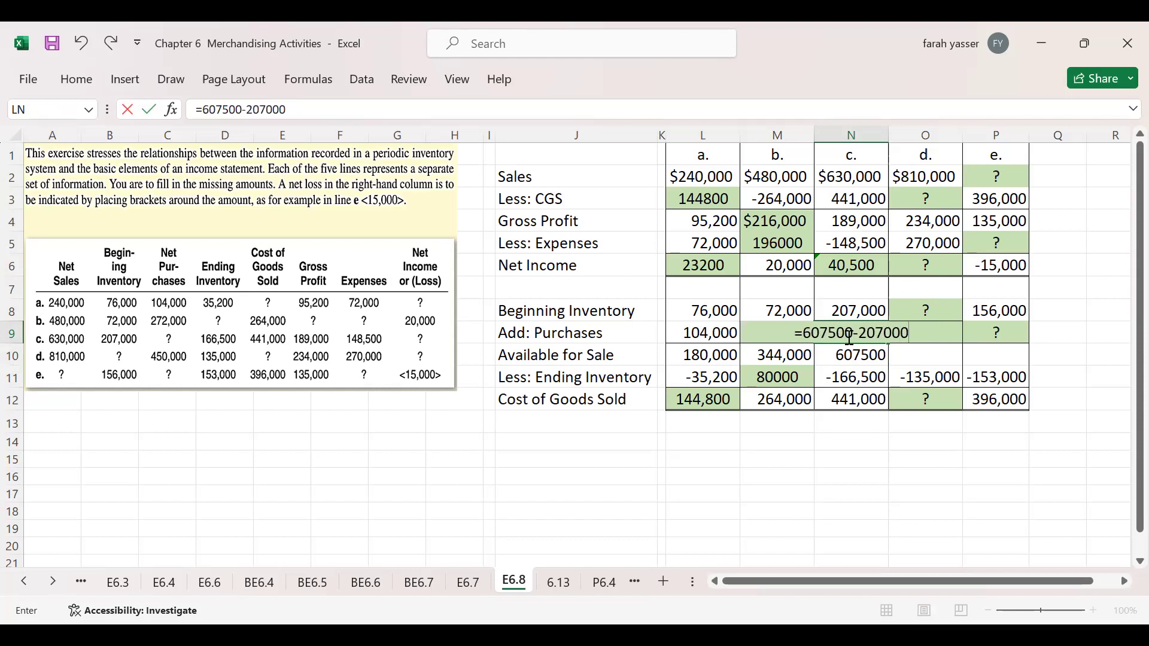
key("Return")
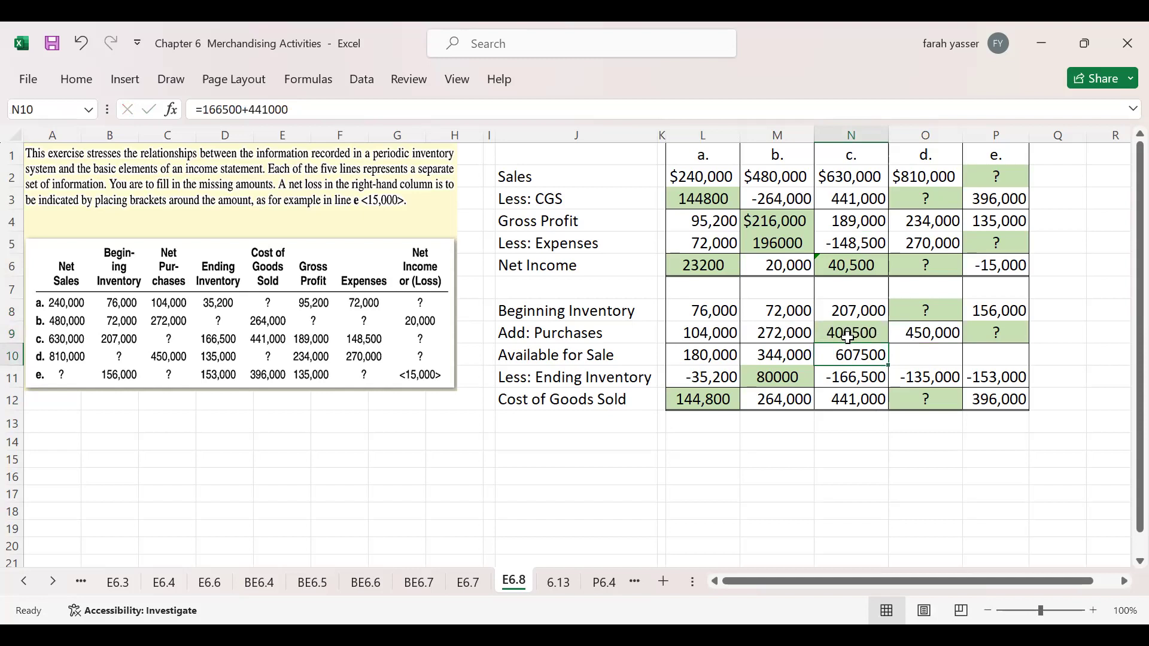
left_click(878, 446)
left_click_drag(846, 312, 844, 333)
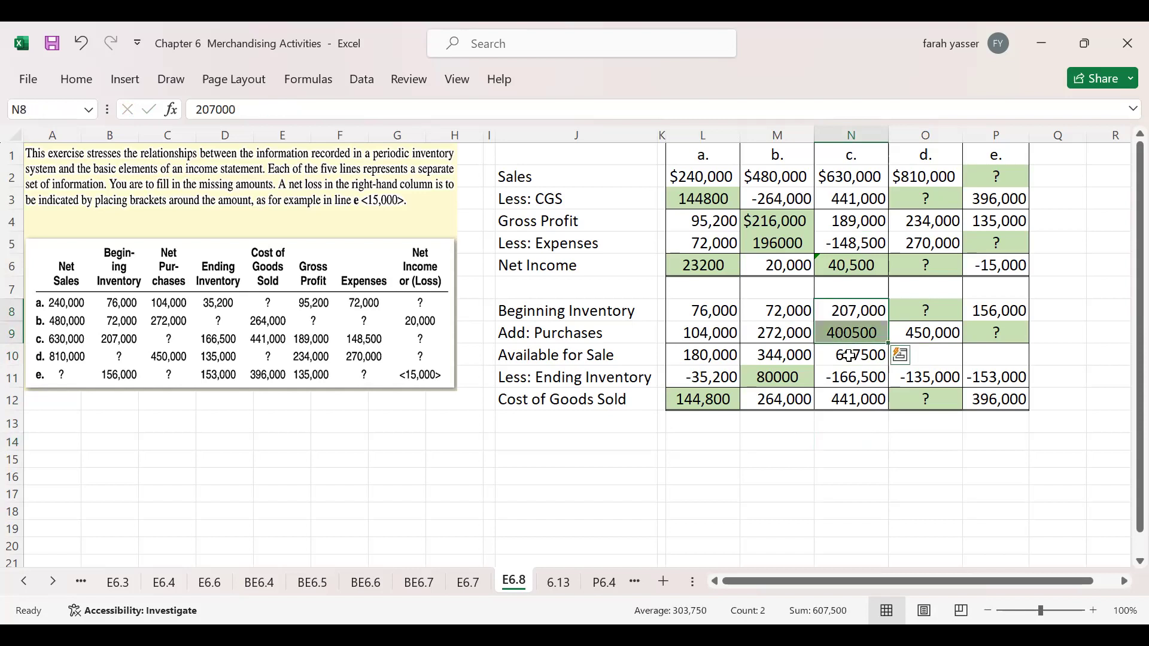
left_click(849, 356)
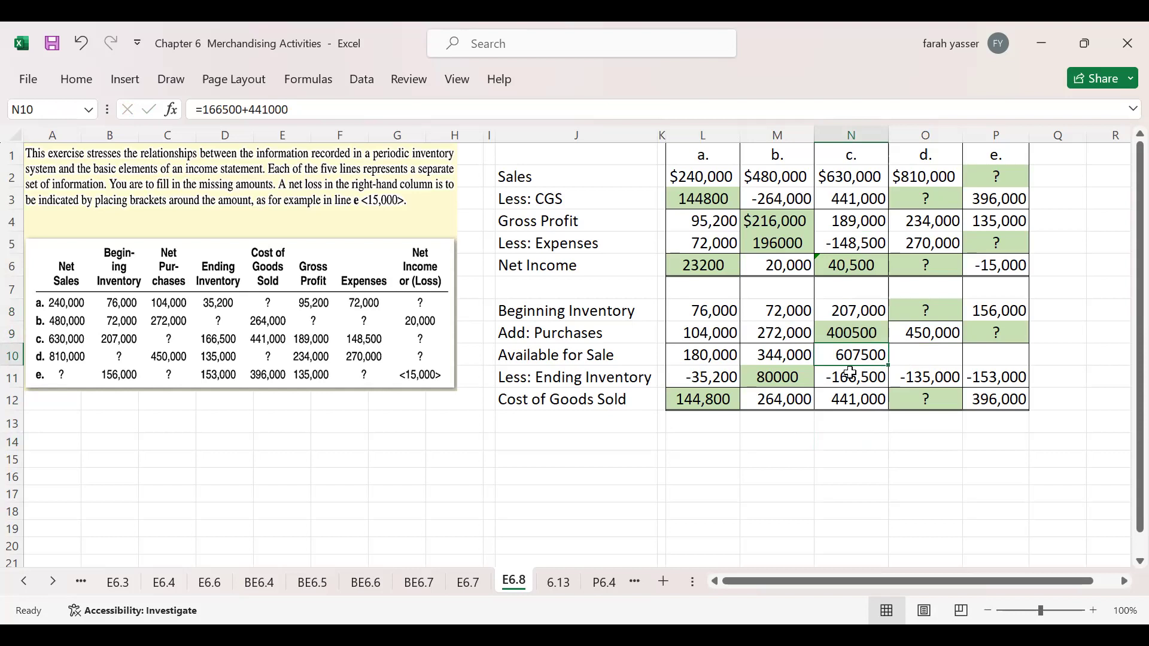
left_click(851, 377)
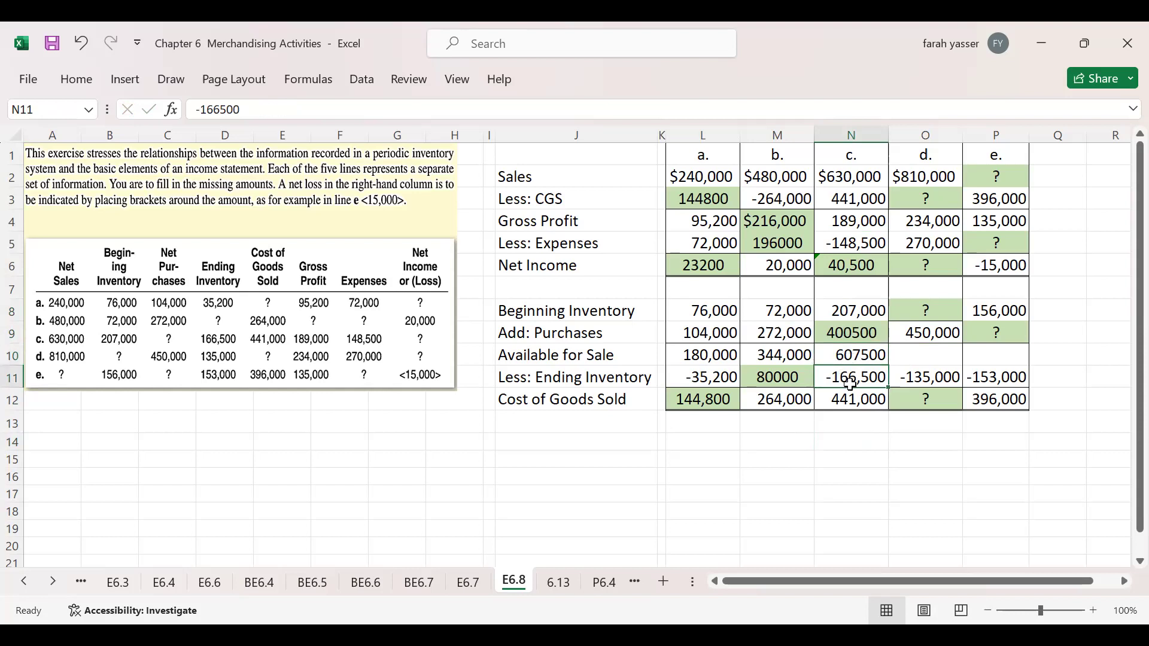
left_click(849, 398)
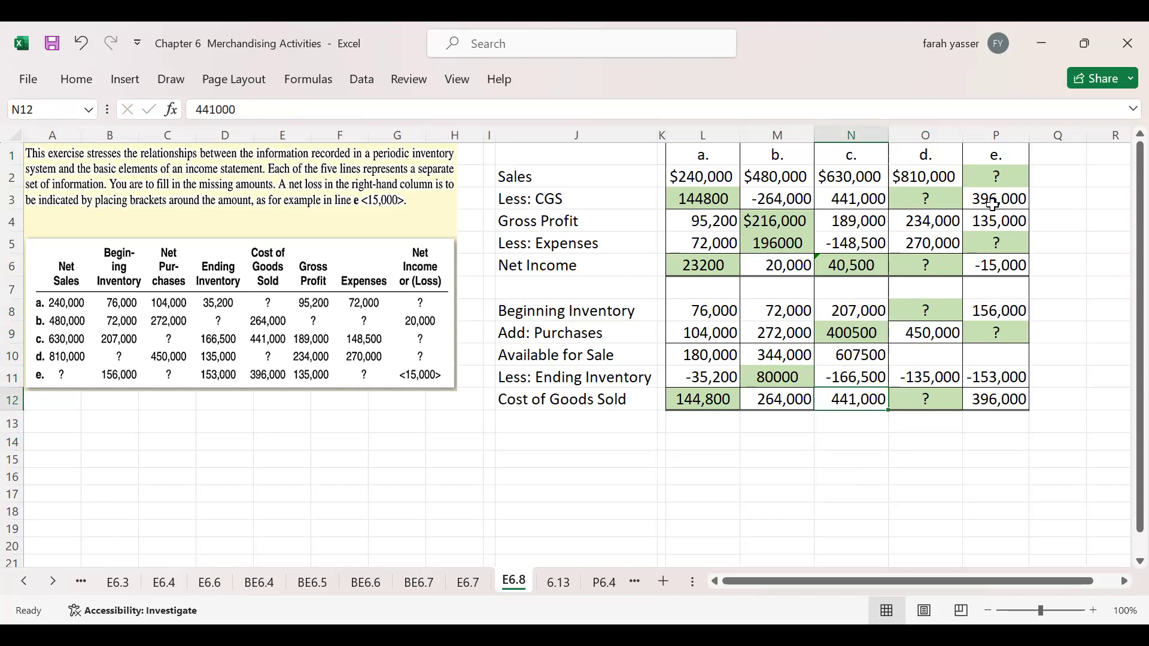
left_click(924, 181)
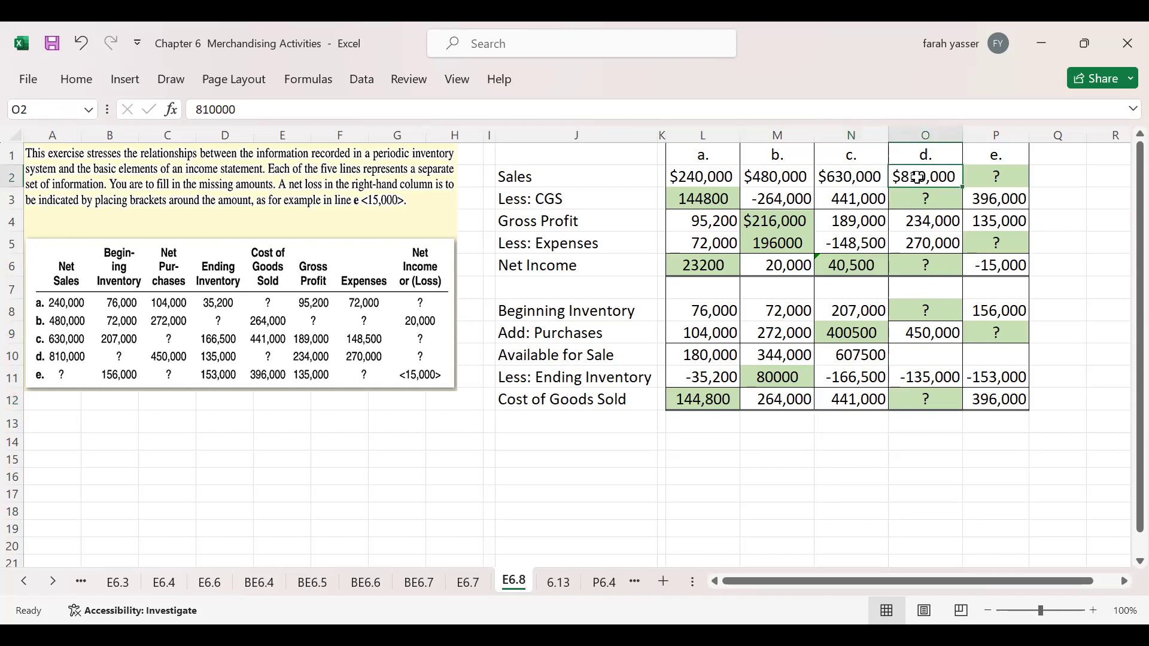
left_click(921, 196)
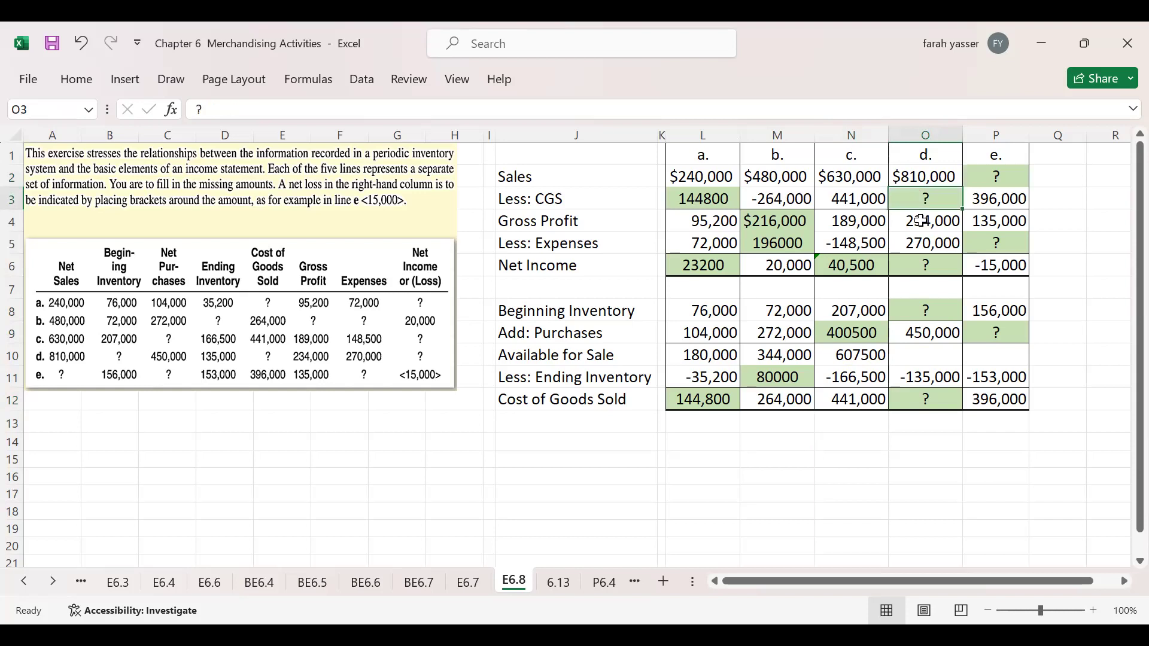
left_click(921, 221)
left_click(925, 200)
type("=")
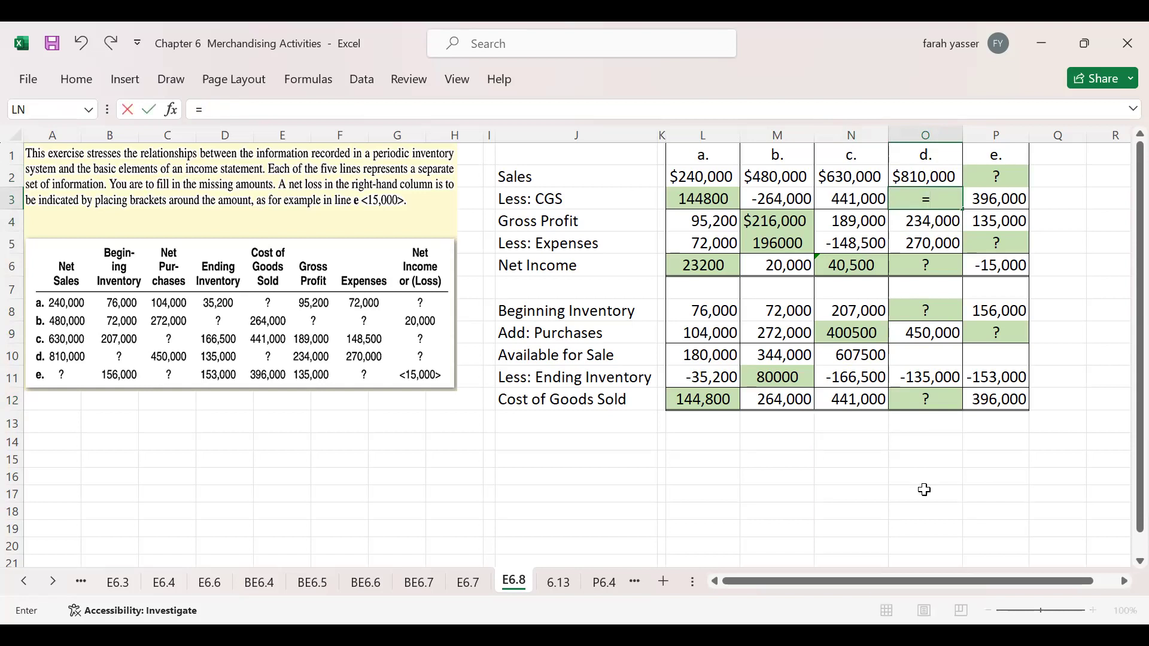
type("810000-")
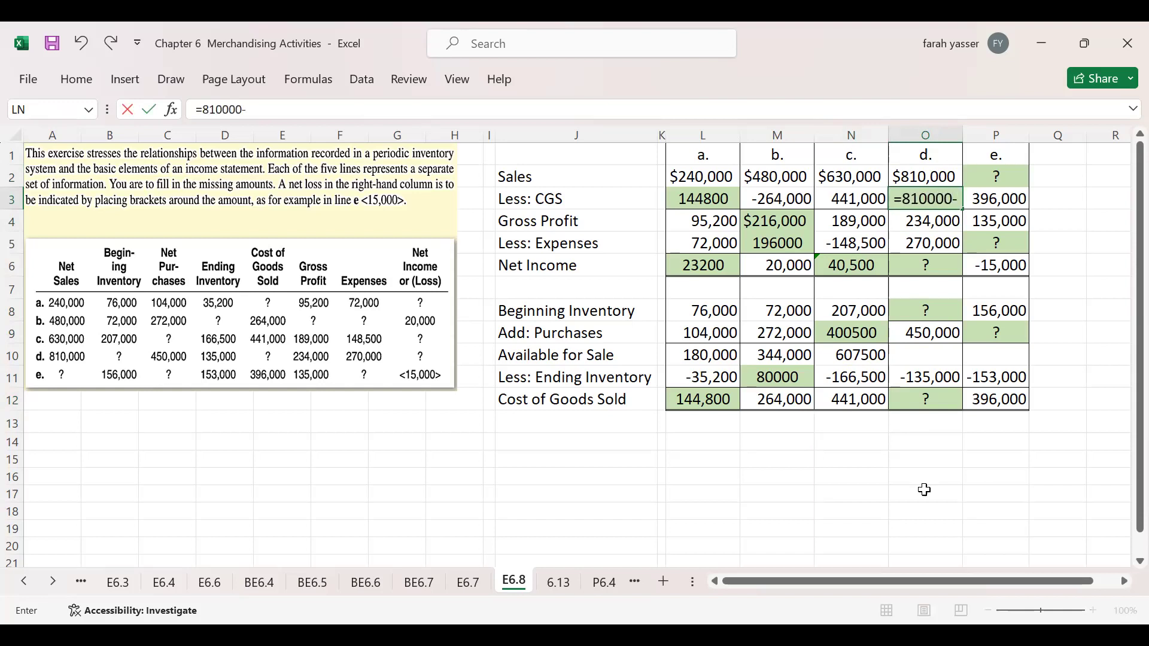
type("234000")
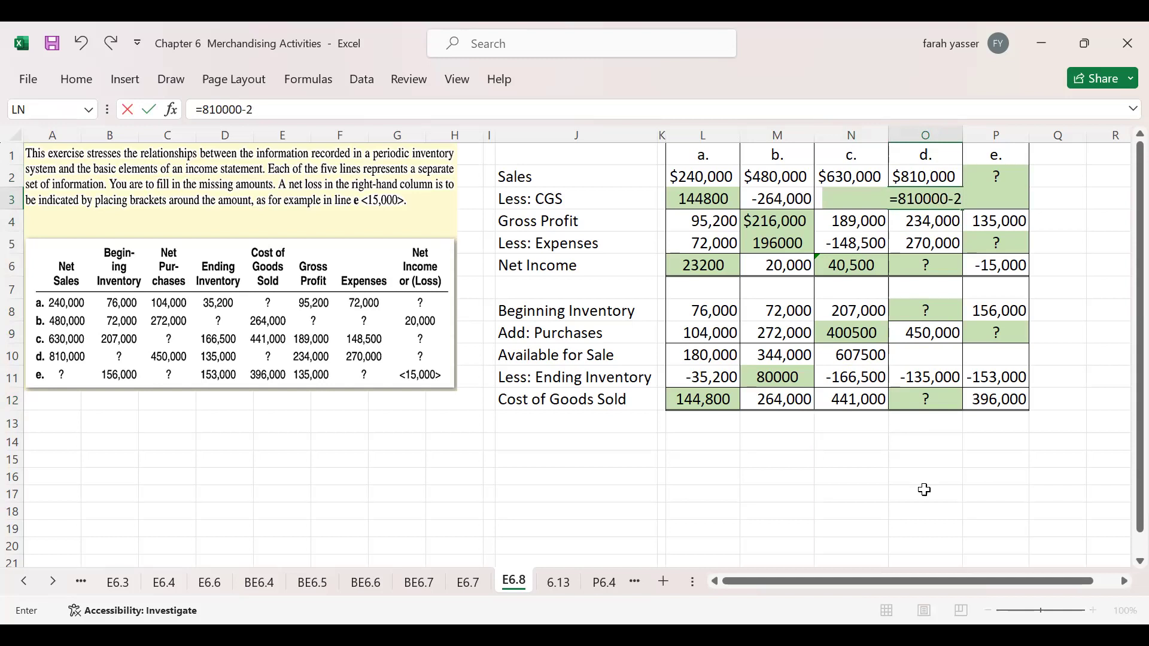
key("Return")
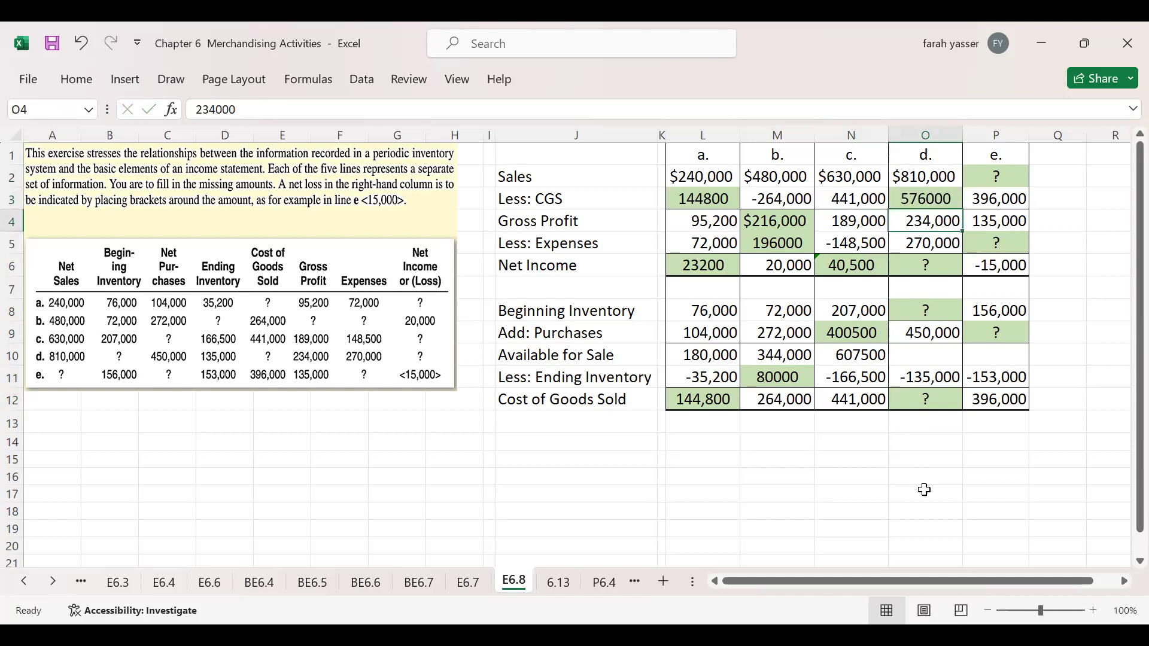
- Enter 576000 as case d's Cost of Goods Sold in O12, matching its CGS amount in O3
left_click(914, 198)
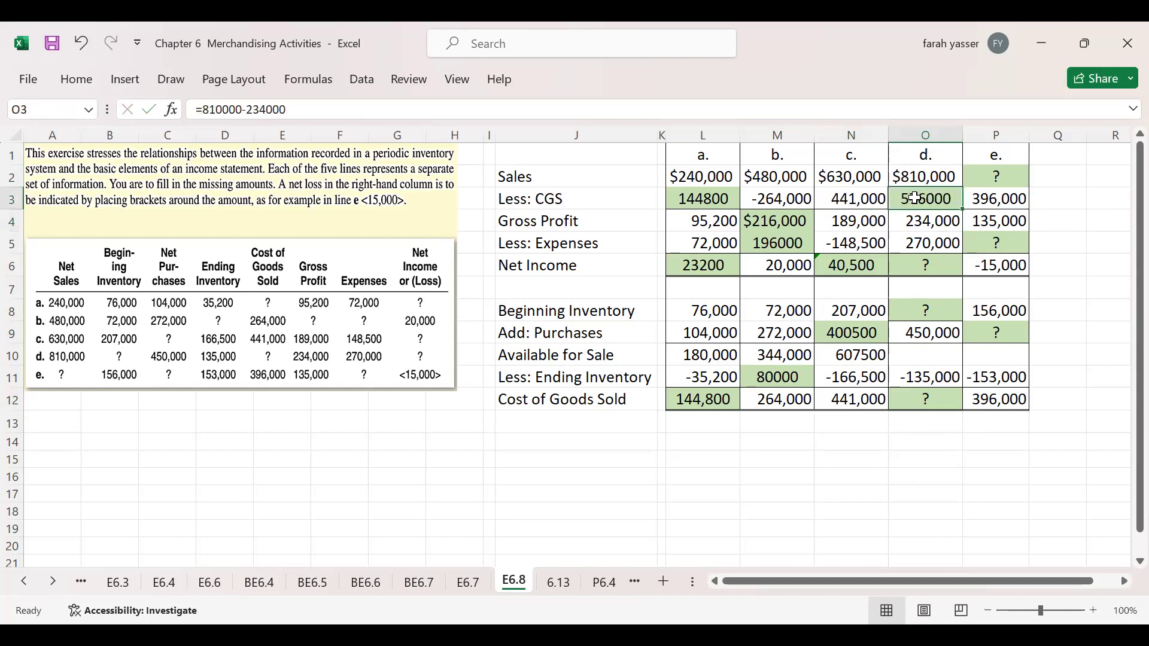
left_click(922, 399)
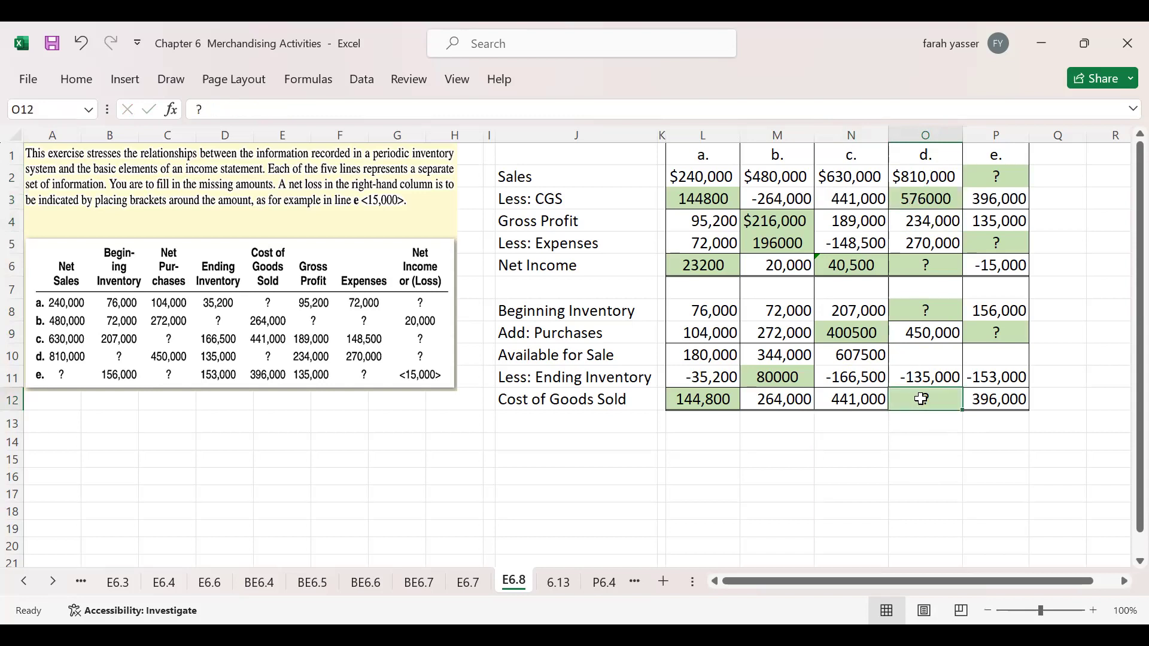
type("57")
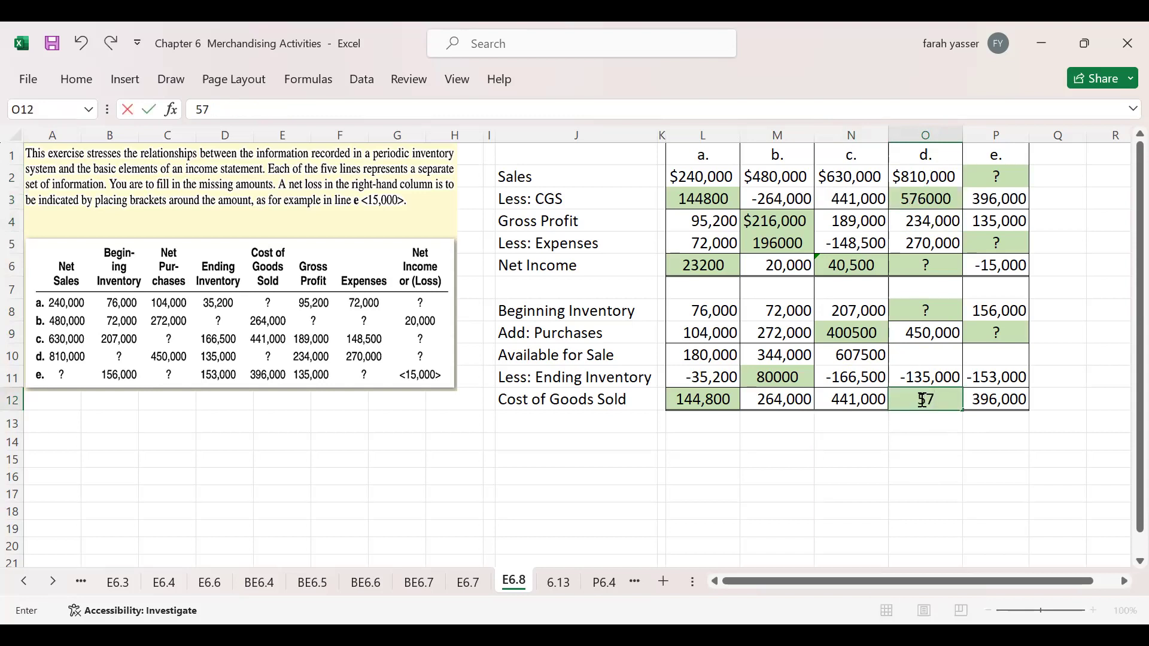
type("6000")
key("Return")
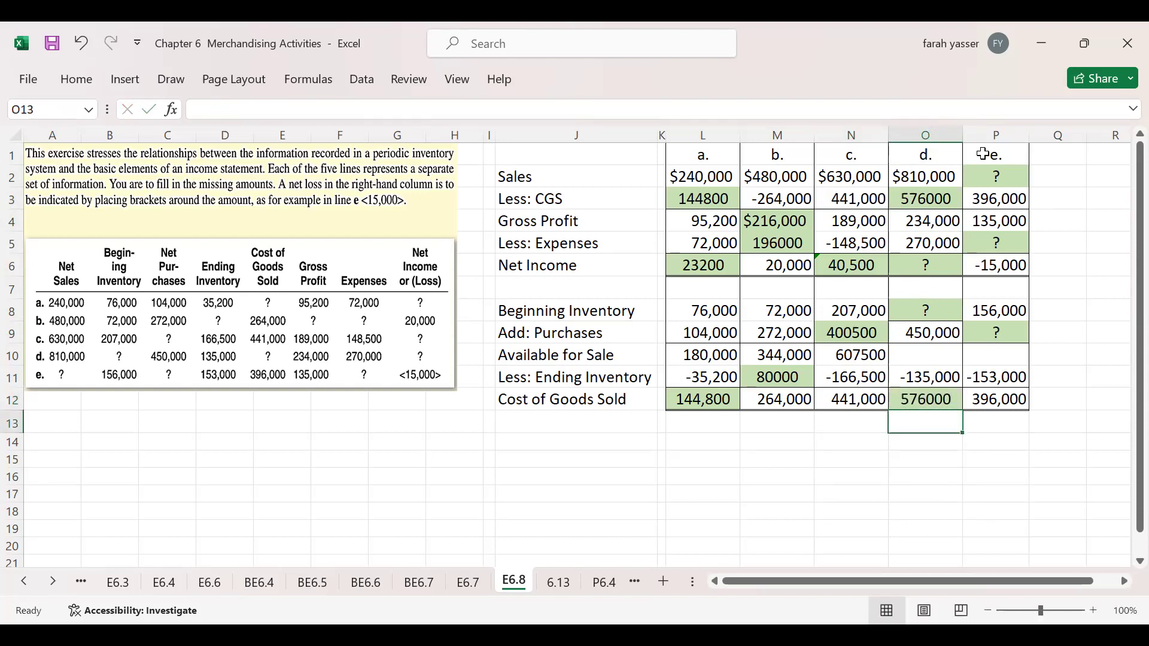
- Change case d's expenses in O5 to the negative value -270000
left_click(927, 243)
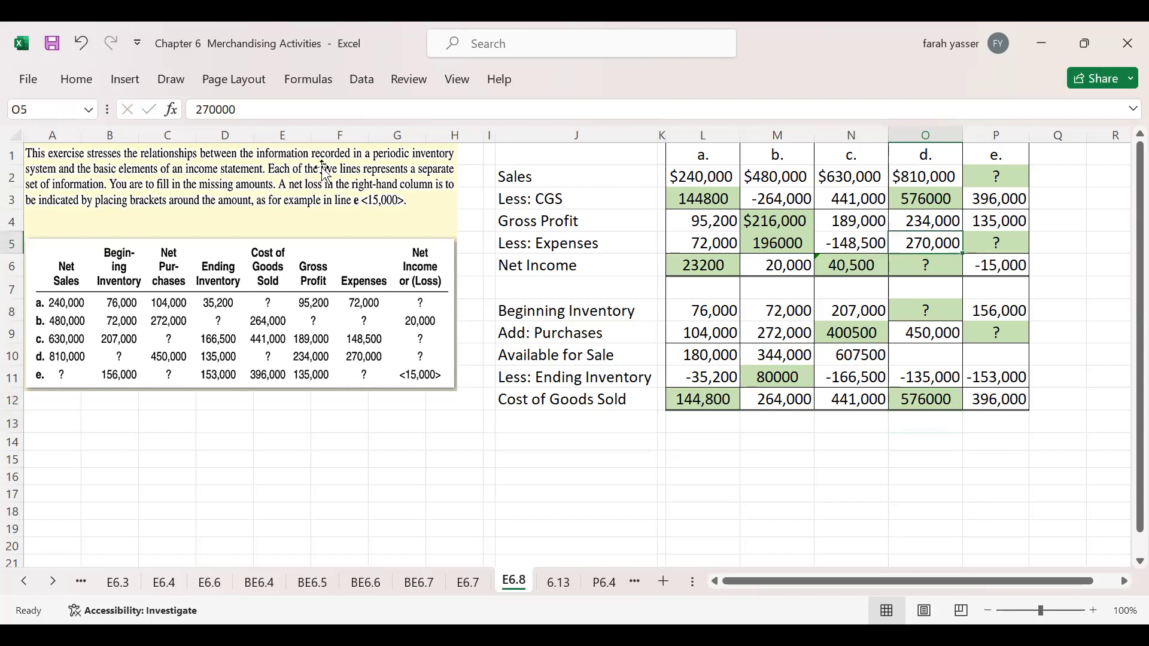
left_click(197, 110)
type("-")
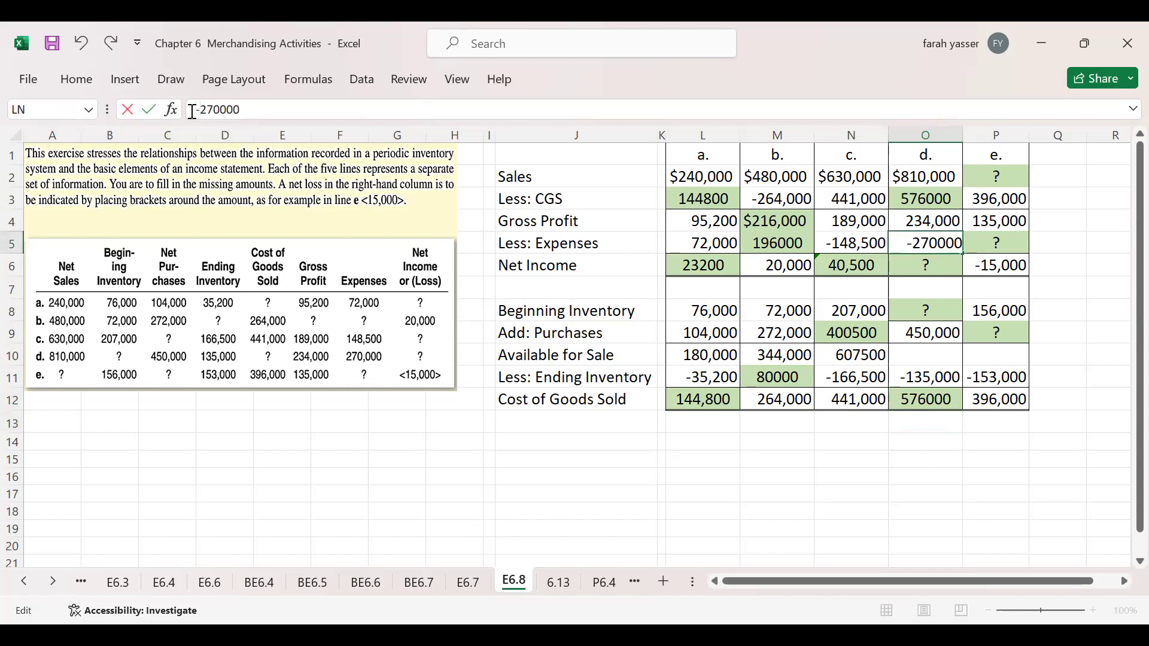
key("Return")
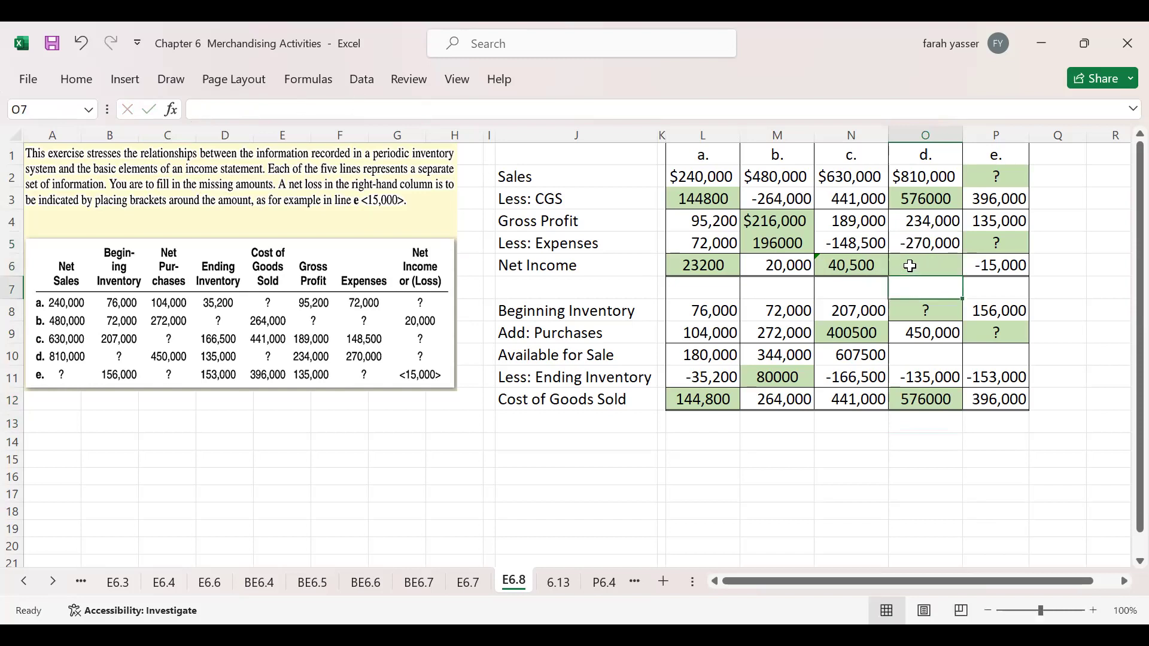
- Fill case d's Net Income cell O6 with the sum of gross profit and expenses, =SUM(O4:O5)
left_click_drag(918, 221, 929, 264)
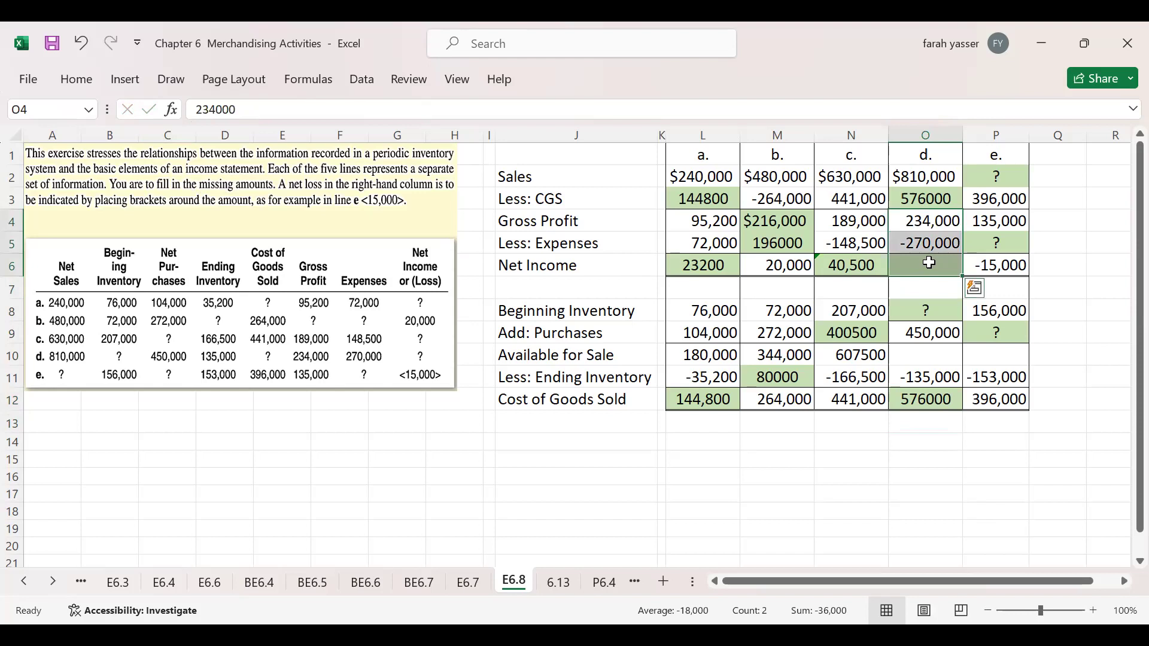
left_click(77, 84)
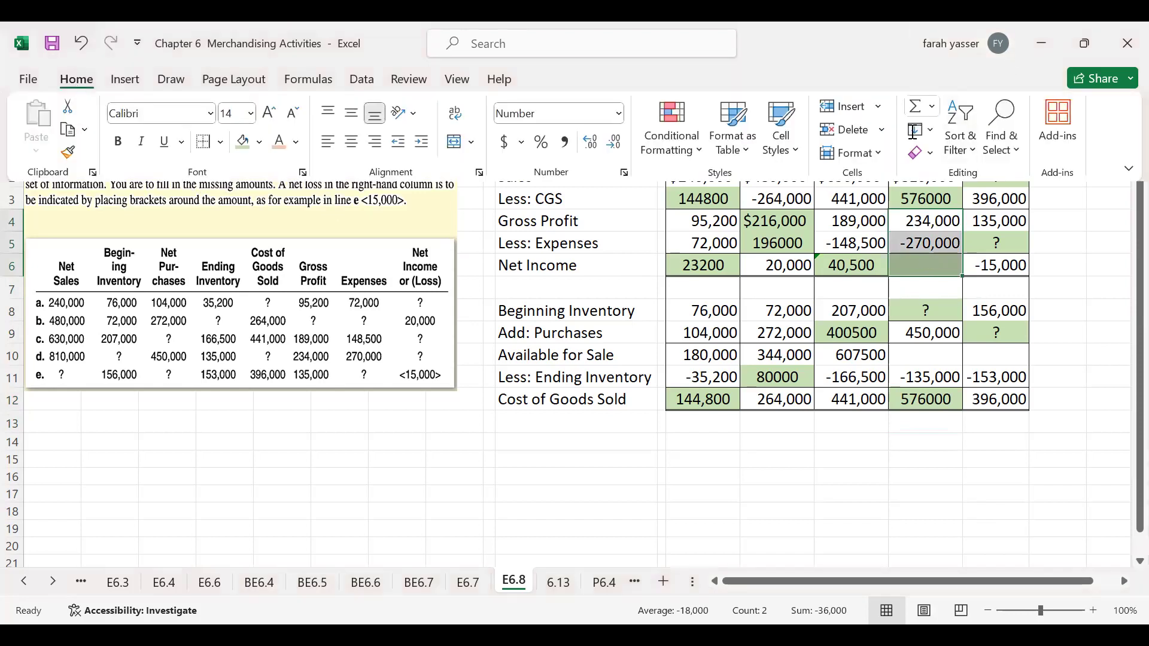
left_click(916, 107)
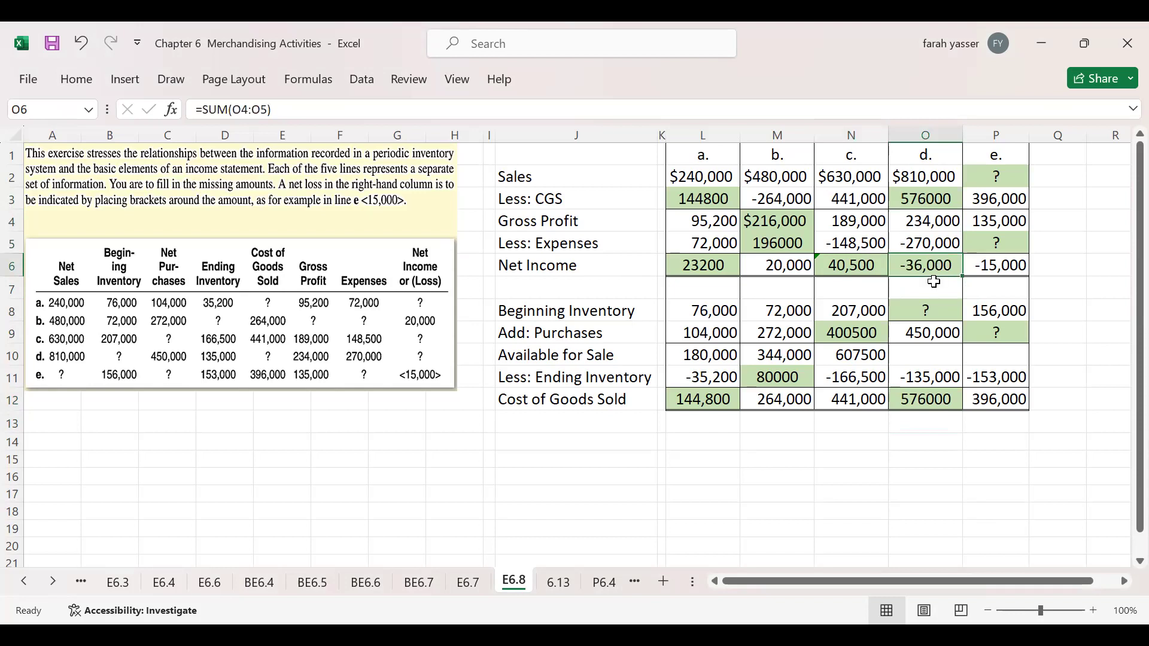
- Extend the Net Income row label in J6 to read "Net Income/(Net Loss)"
left_click(595, 259)
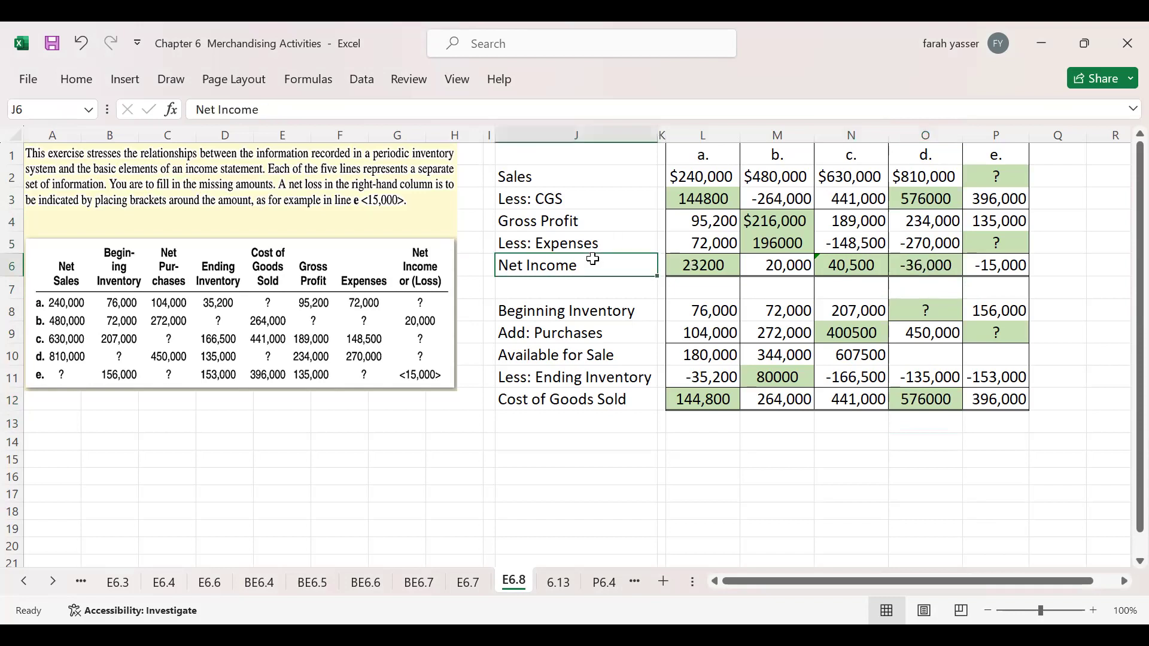
double_click(594, 259)
type("/")
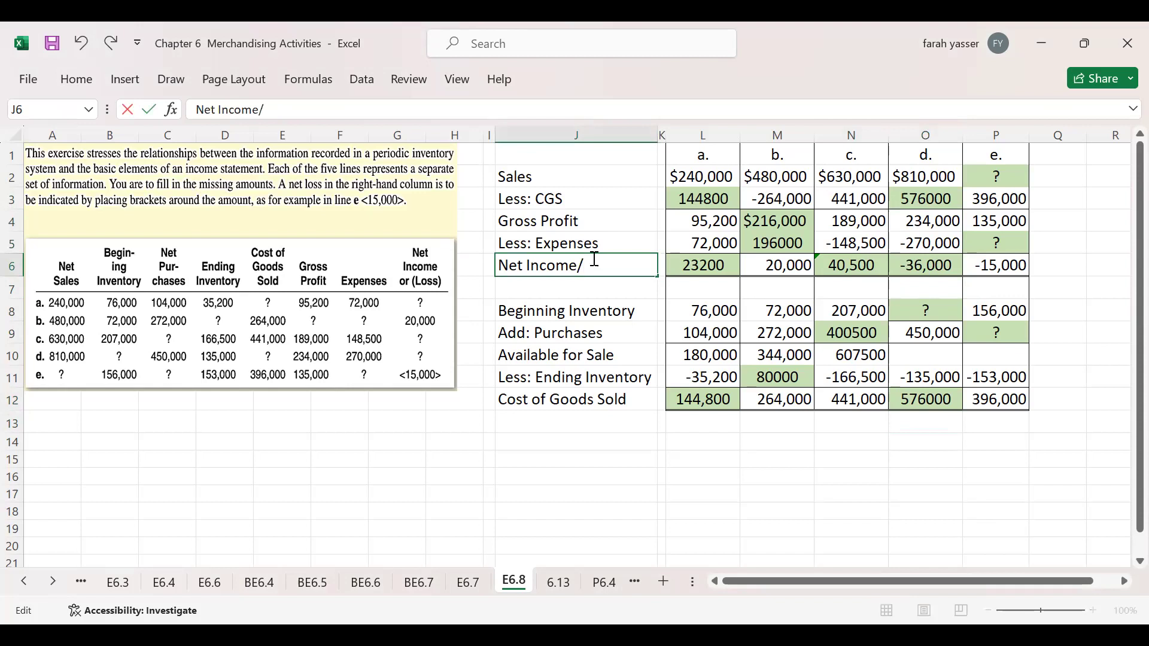
type("(Net Loss)")
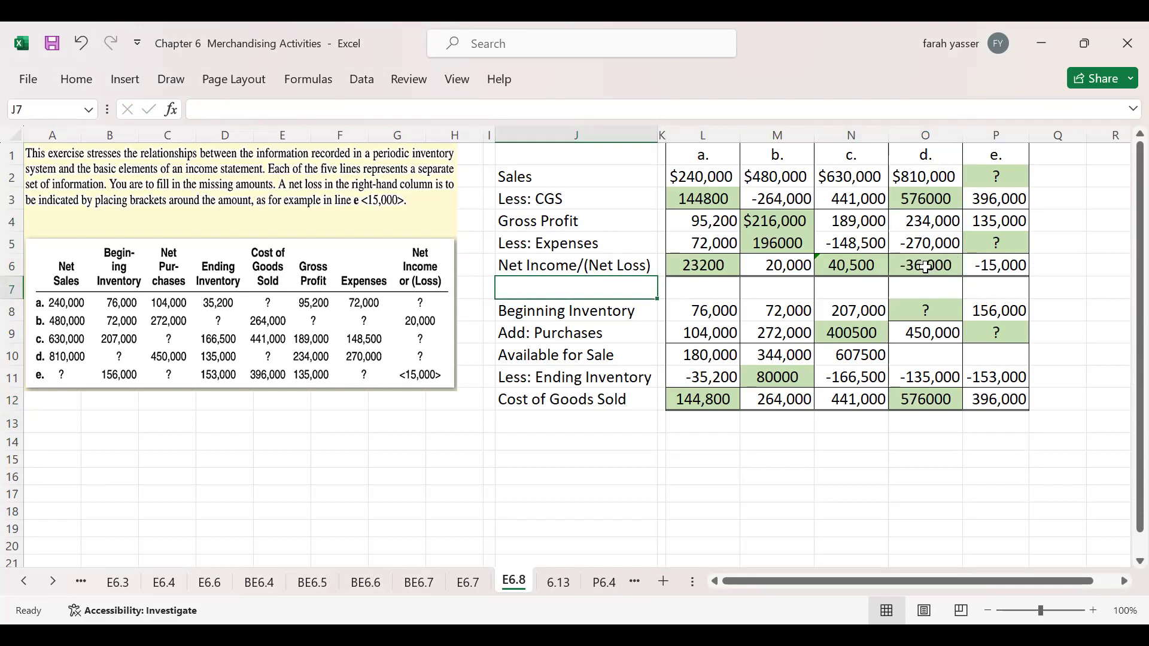
- Calculate case d's Available for Sale in O10 from ending inventory plus cost of goods sold, =135000+576000
left_click(926, 310)
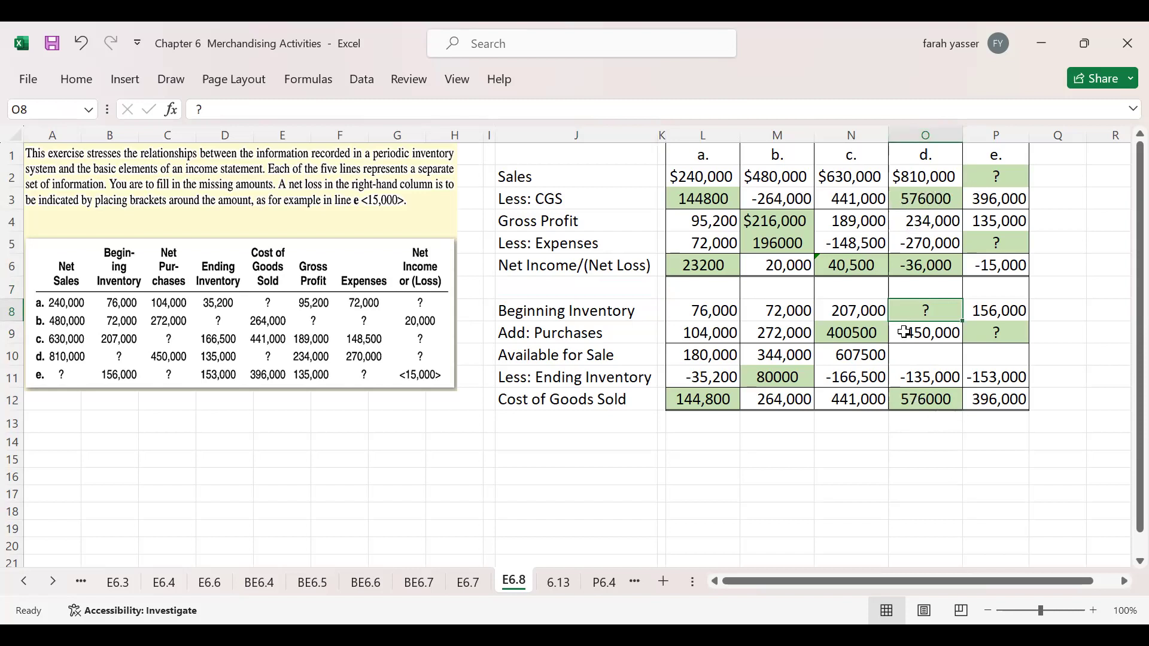
left_click(910, 358)
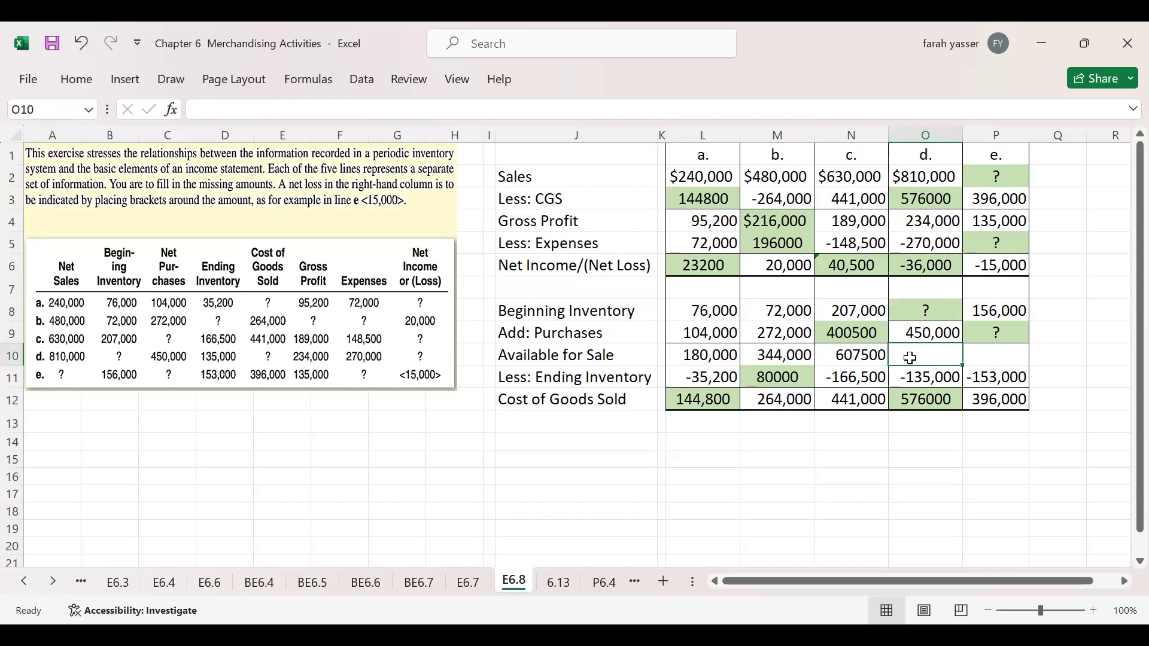
type("=")
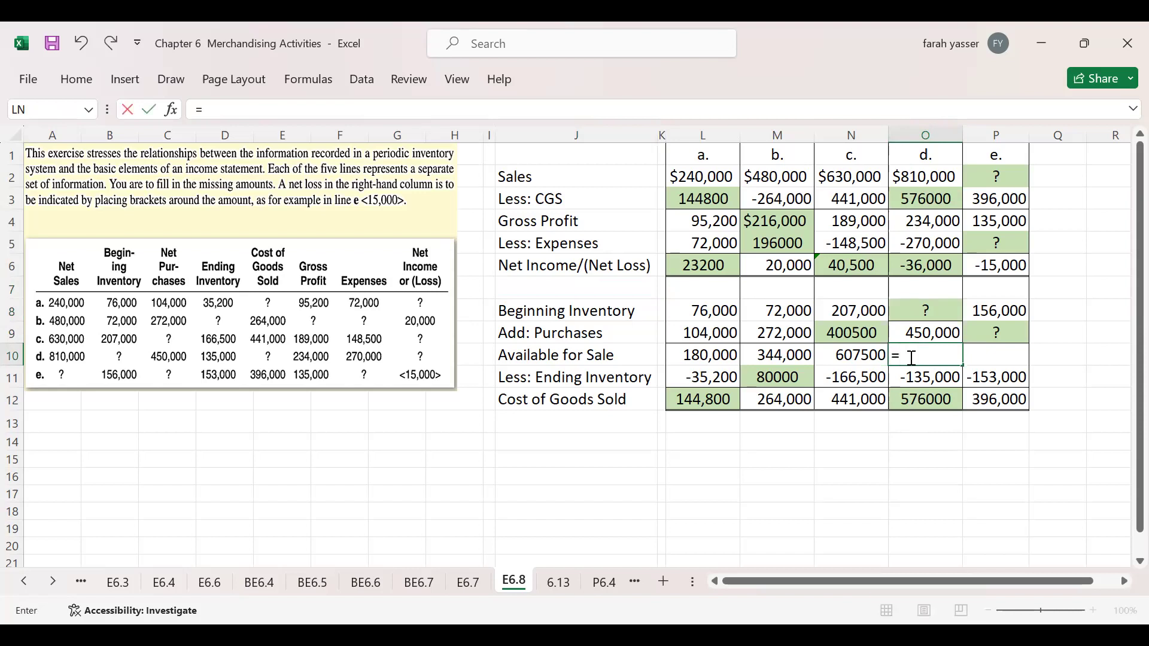
type("135000")
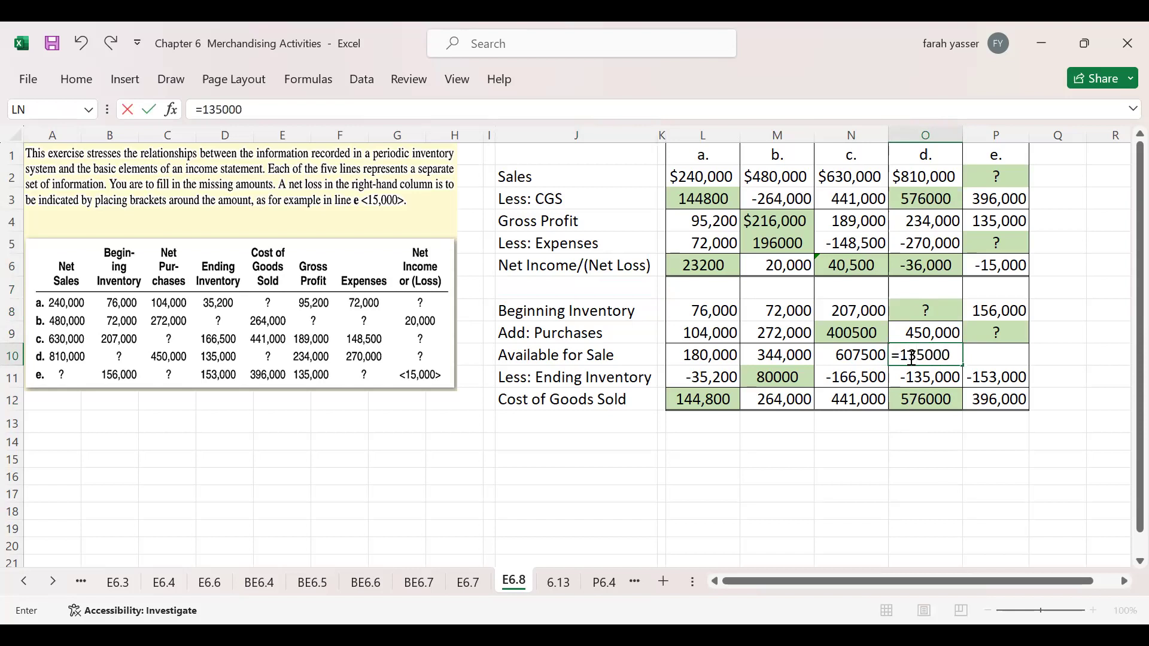
type("+576000")
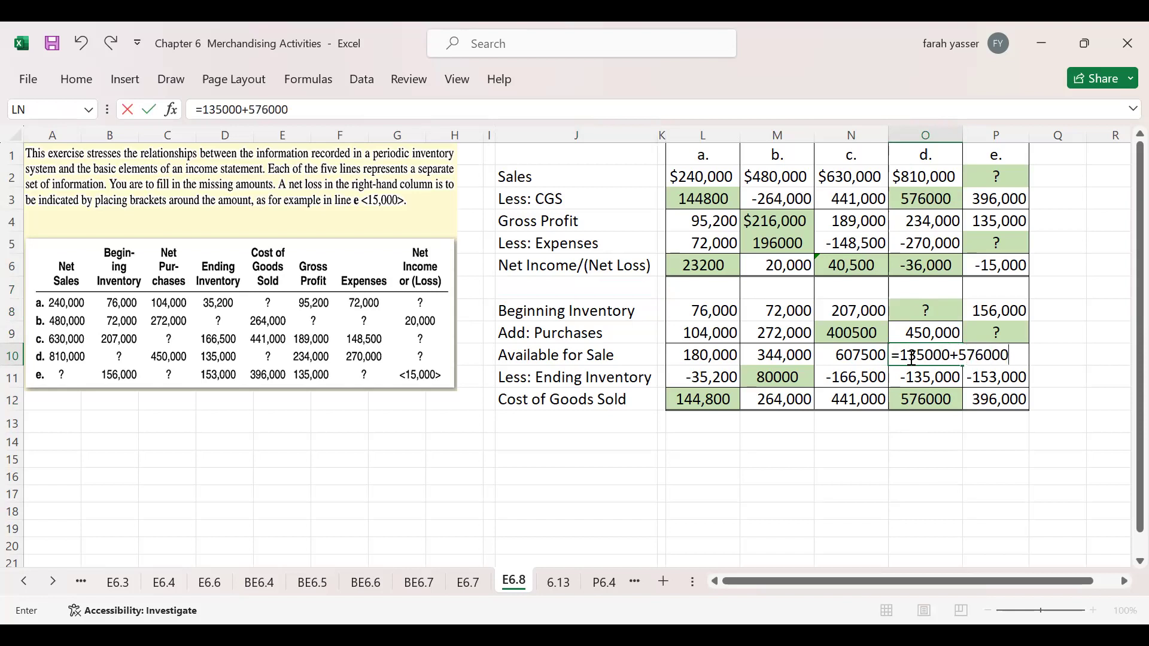
key("Return")
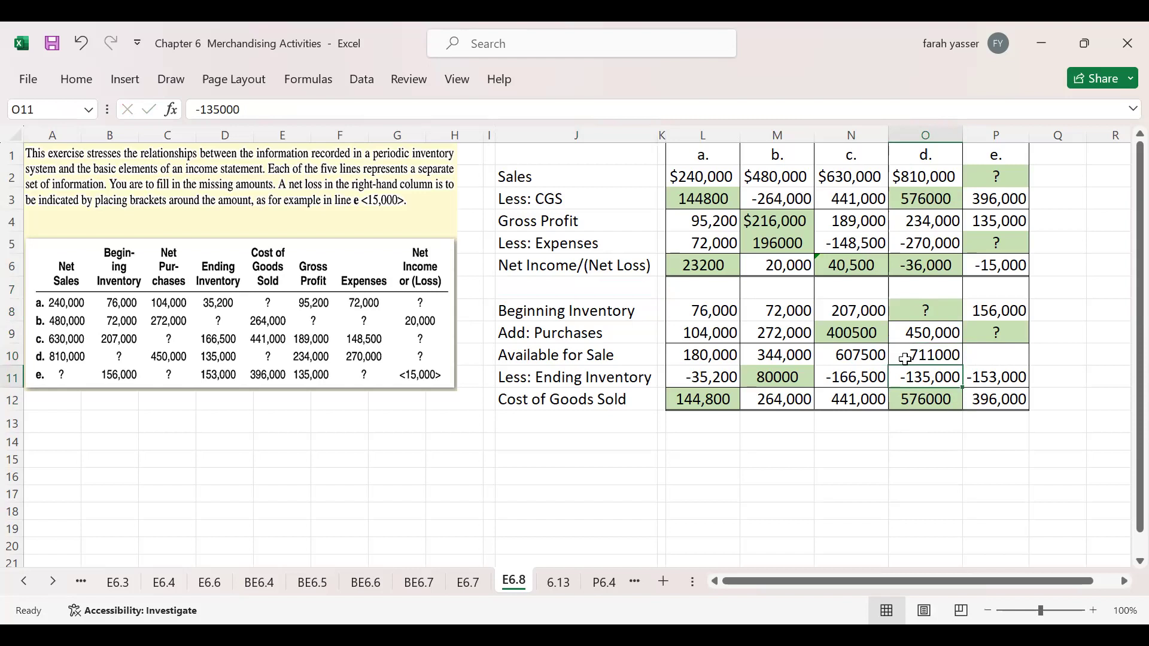
left_click(906, 359)
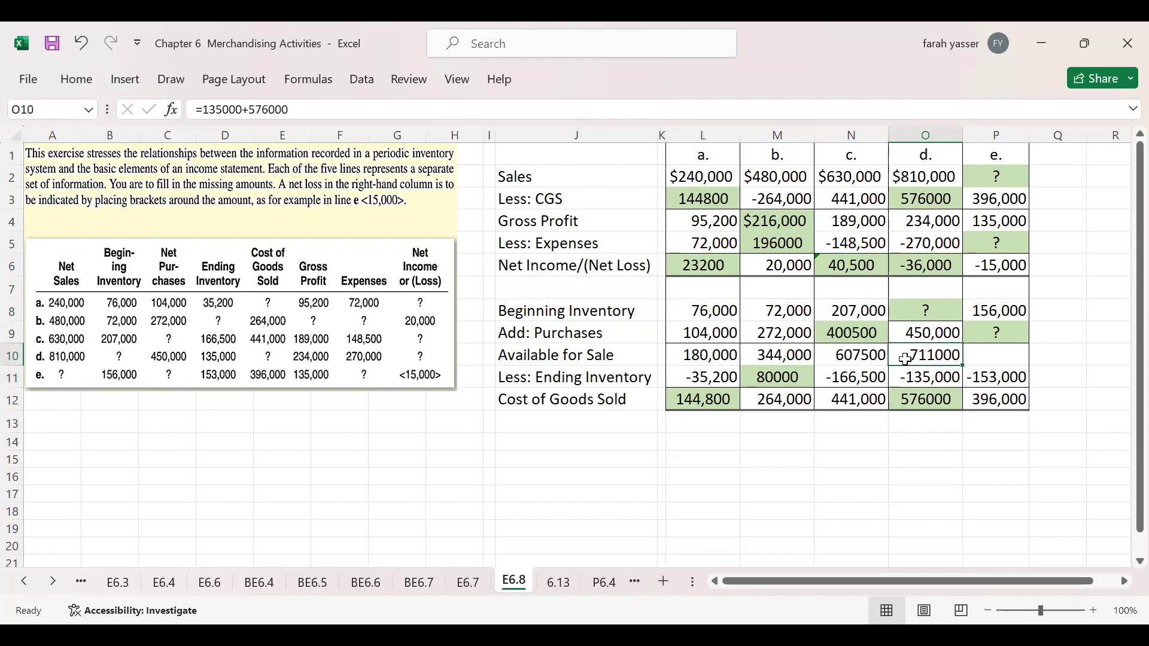
left_click(921, 310)
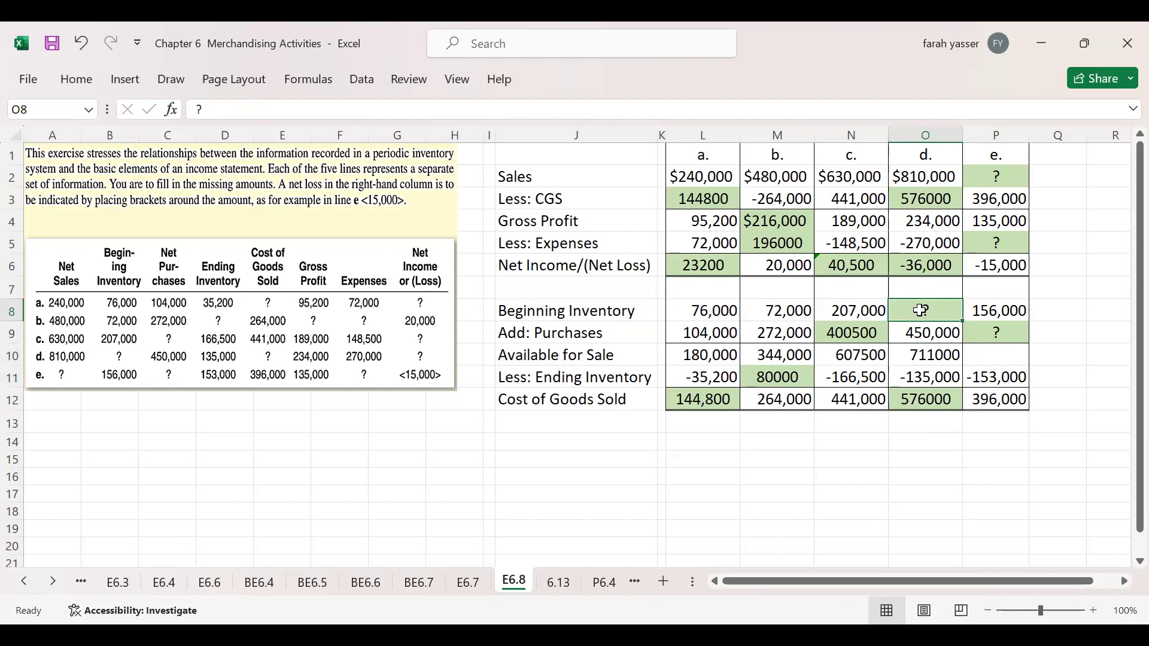
type("71")
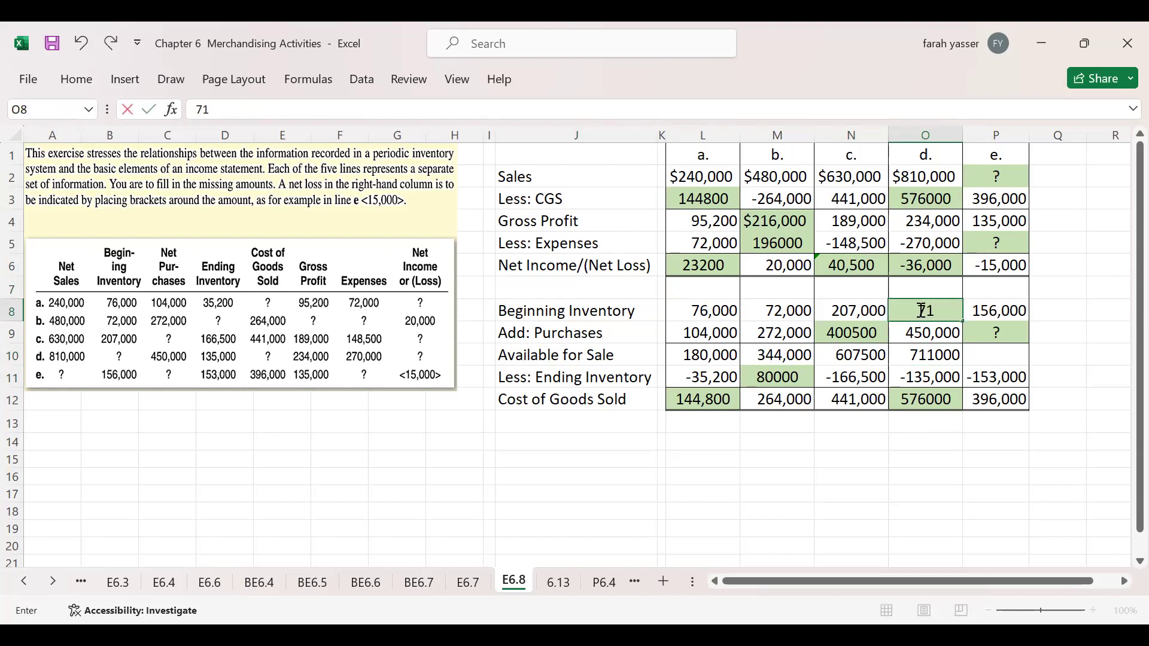
type("1000-45000")
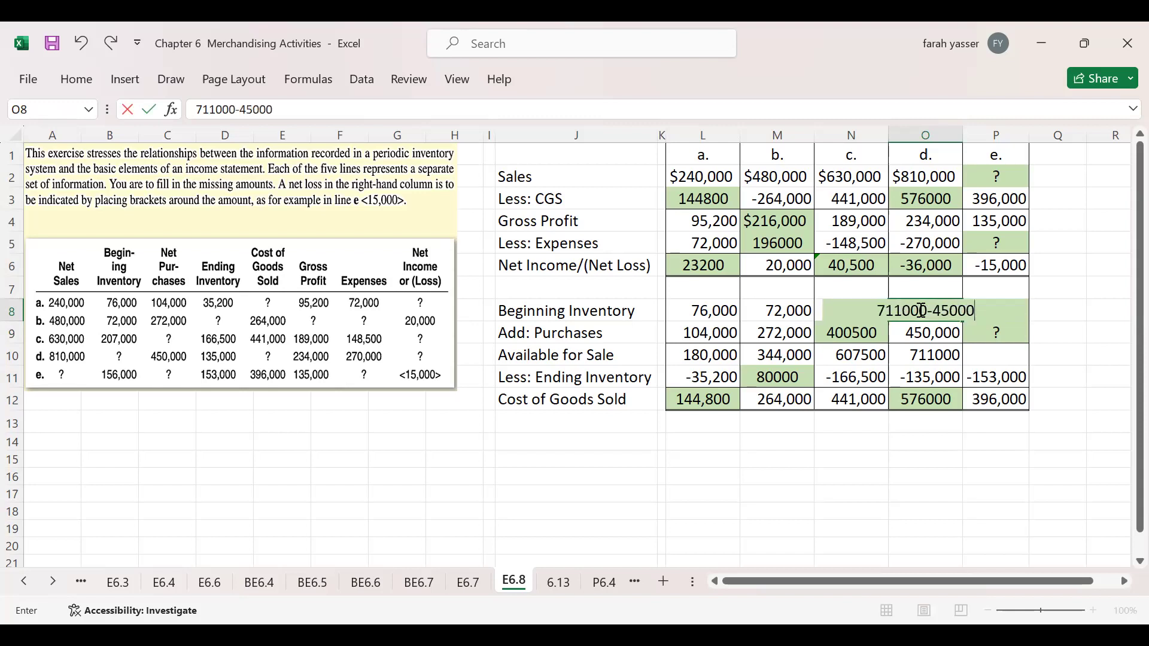
type("0")
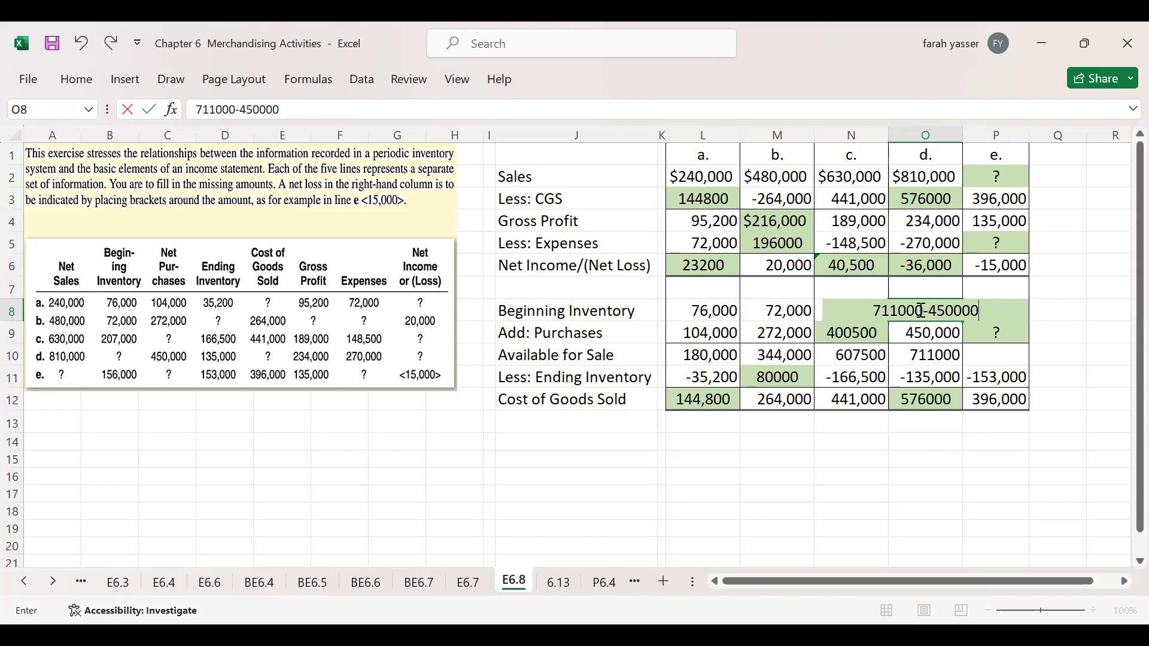
key("Return")
left_click(943, 309)
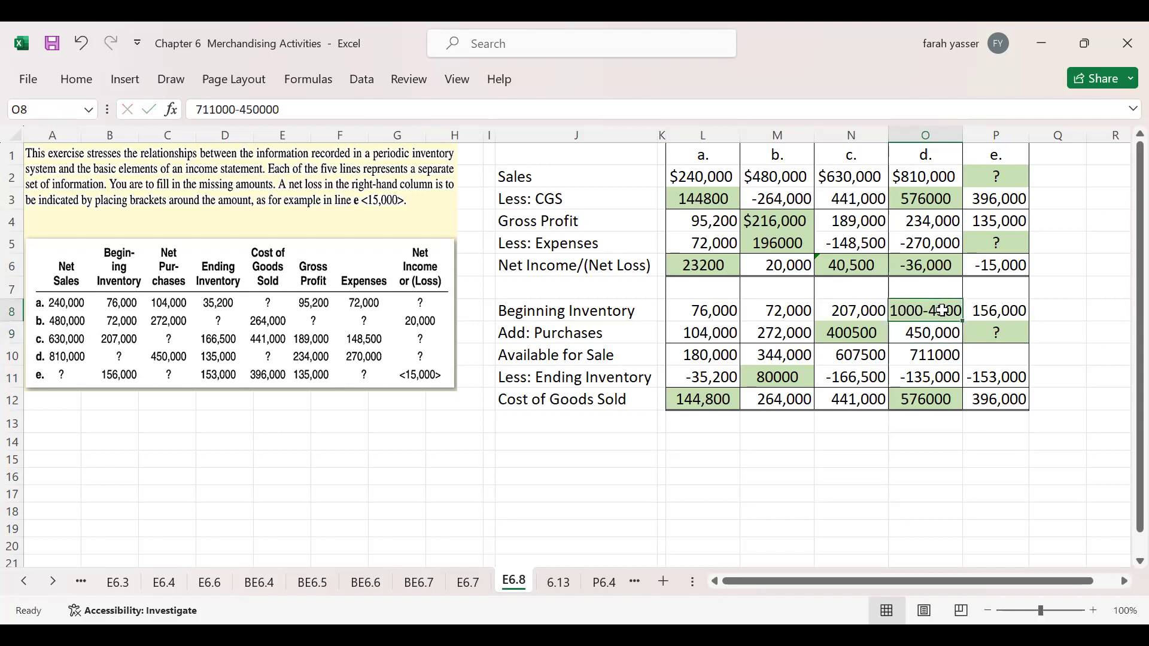
left_click(189, 110)
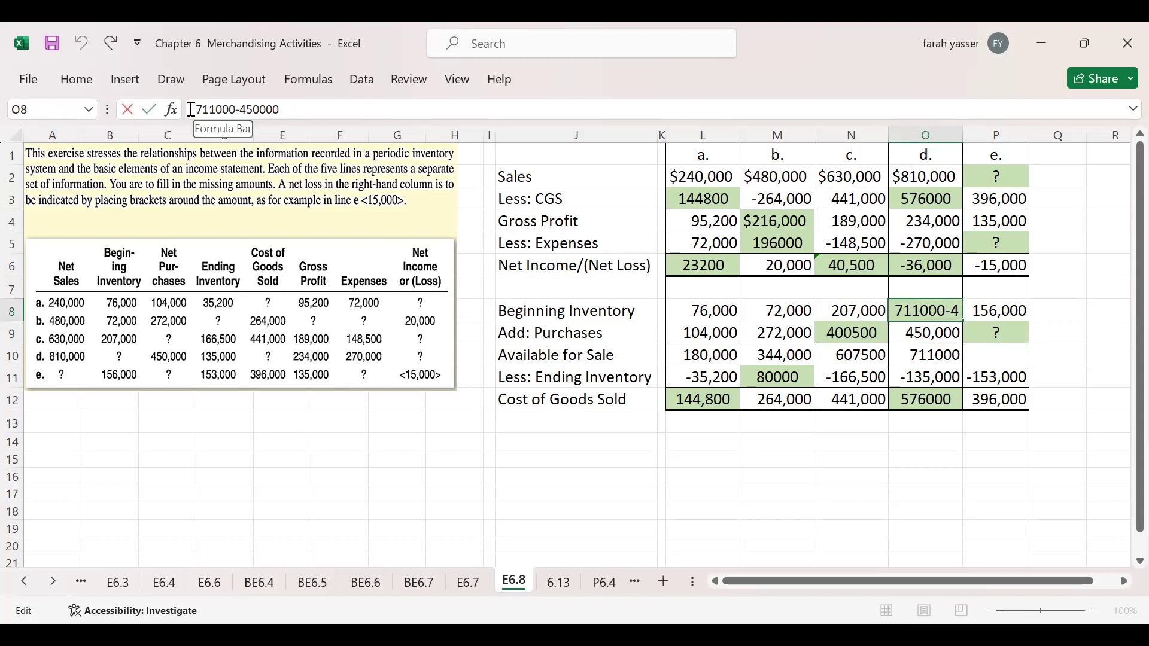
type("=")
key("Return")
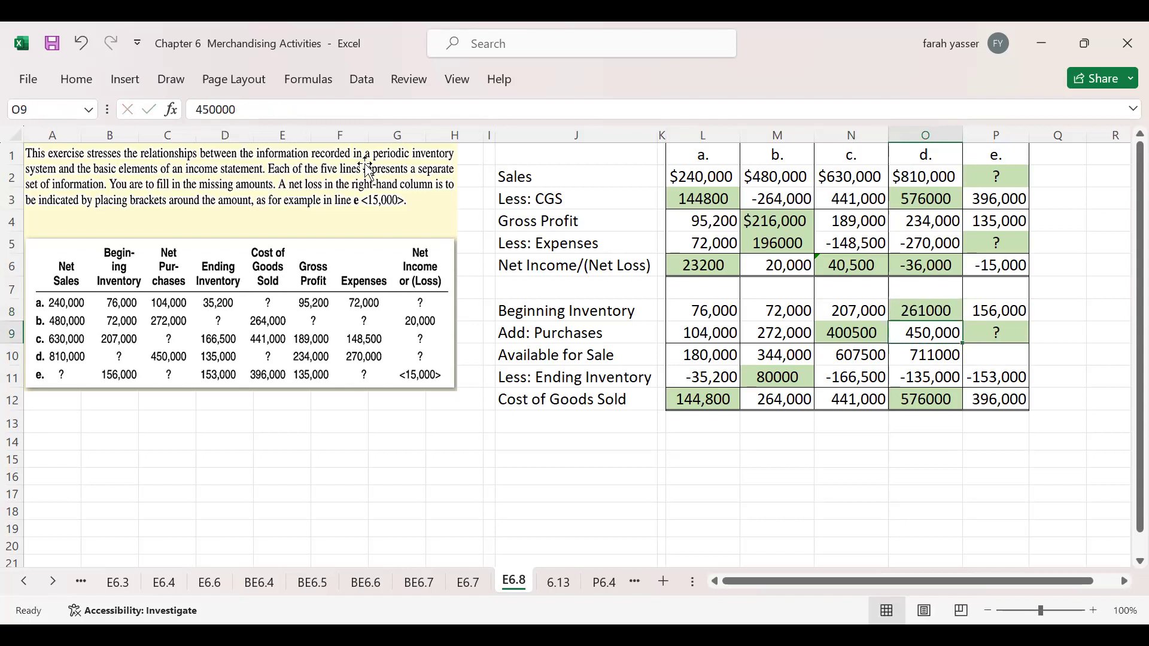
left_click_drag(909, 312, 924, 332)
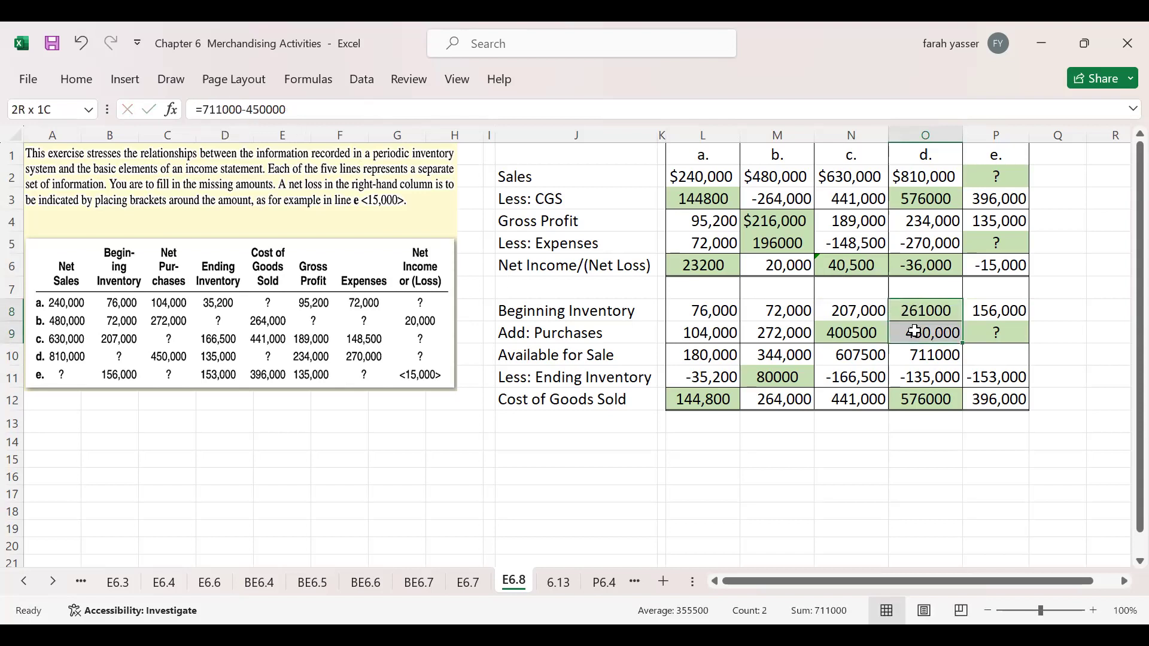
left_click(919, 353)
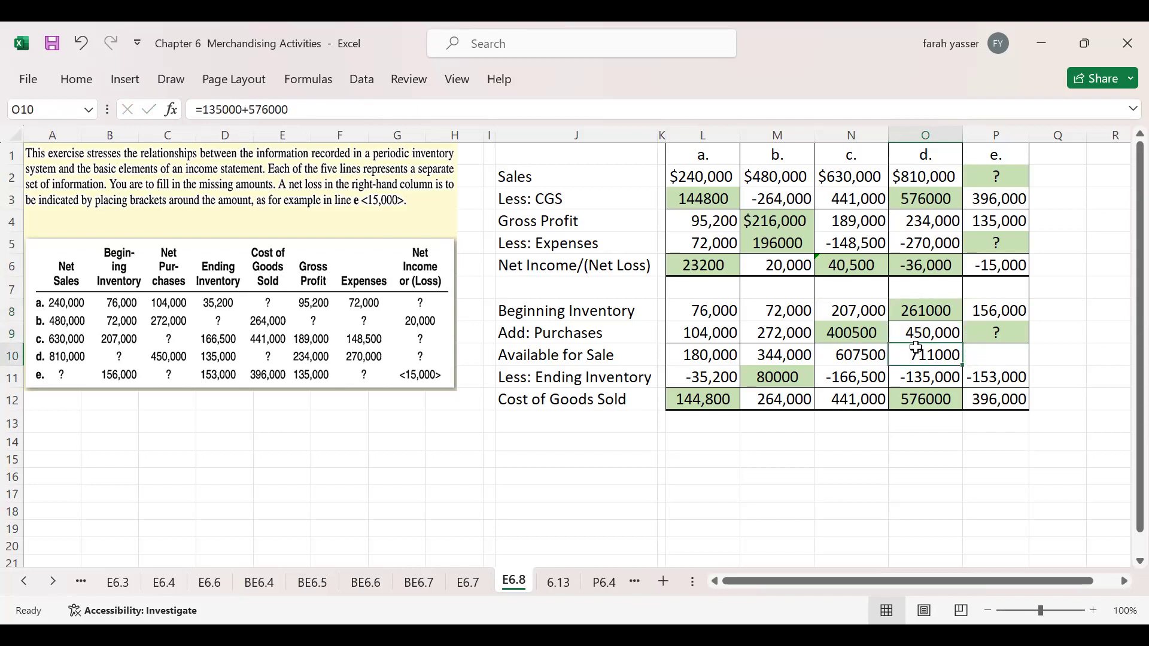
left_click_drag(924, 307, 925, 333)
left_click(925, 356)
- Fill case e's Sales in P2 with the sum of its CGS and gross profit, =396000+135000
left_click(1017, 175)
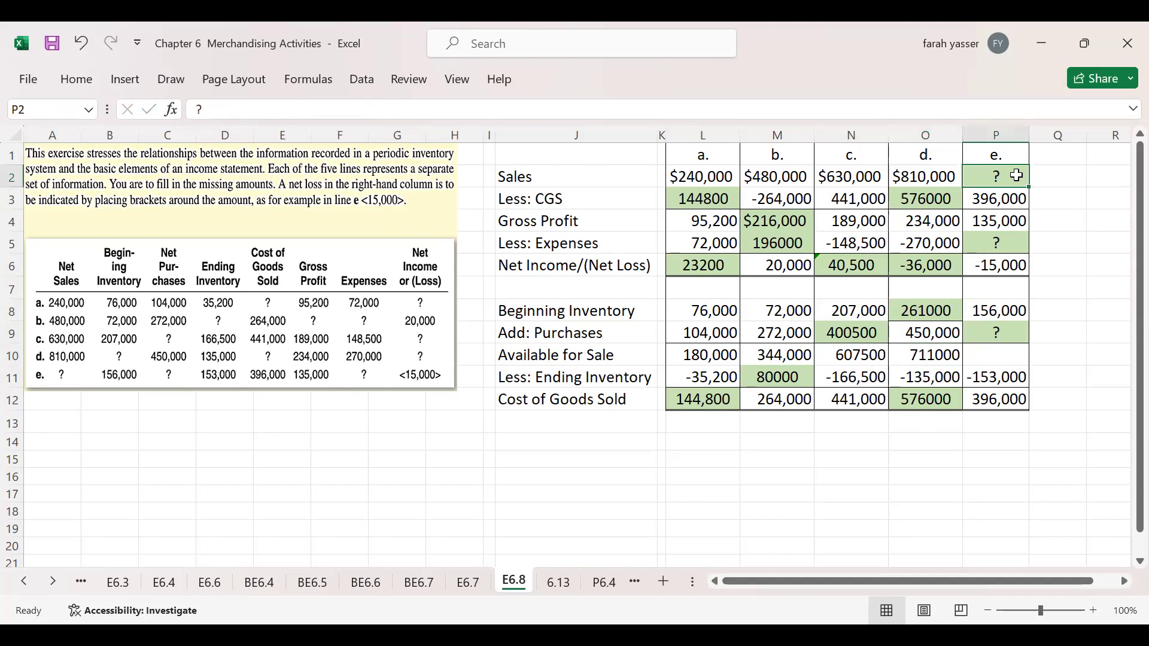
left_click(997, 217)
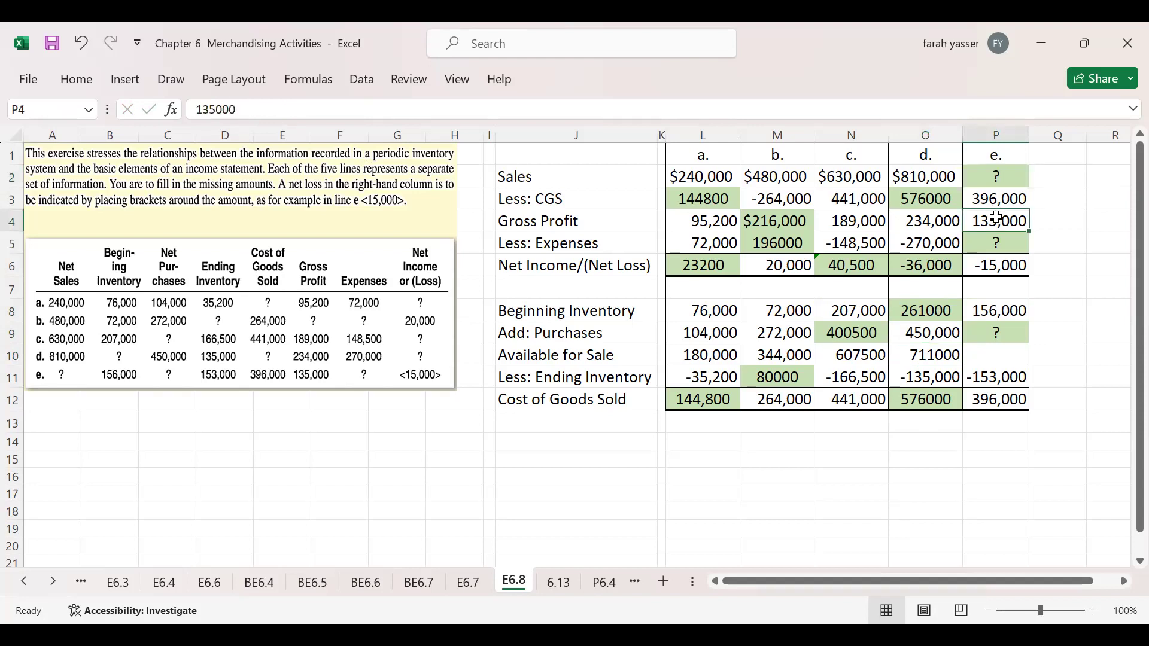
left_click(999, 177)
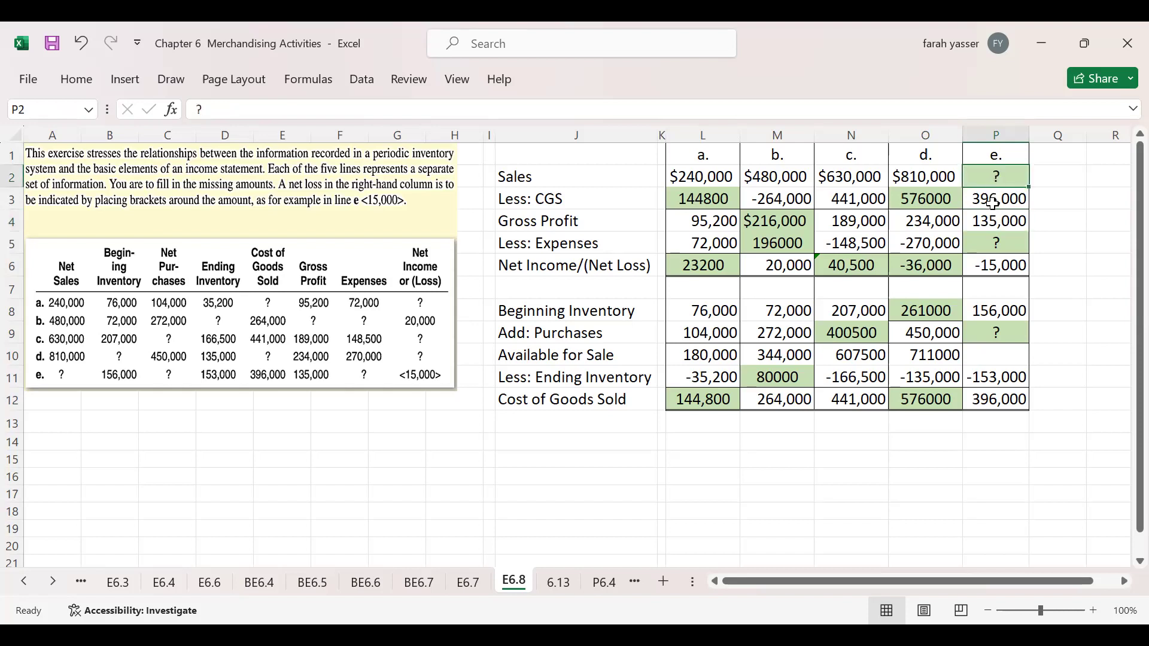
left_click(996, 201)
left_click(995, 227)
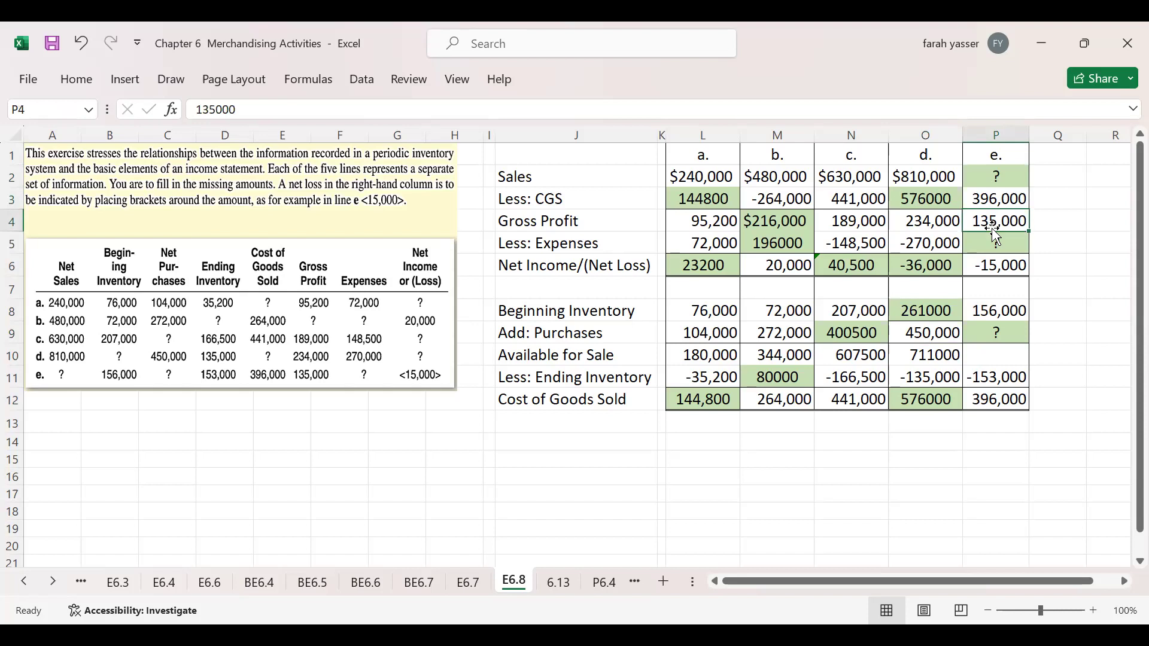
left_click(986, 173)
type("=")
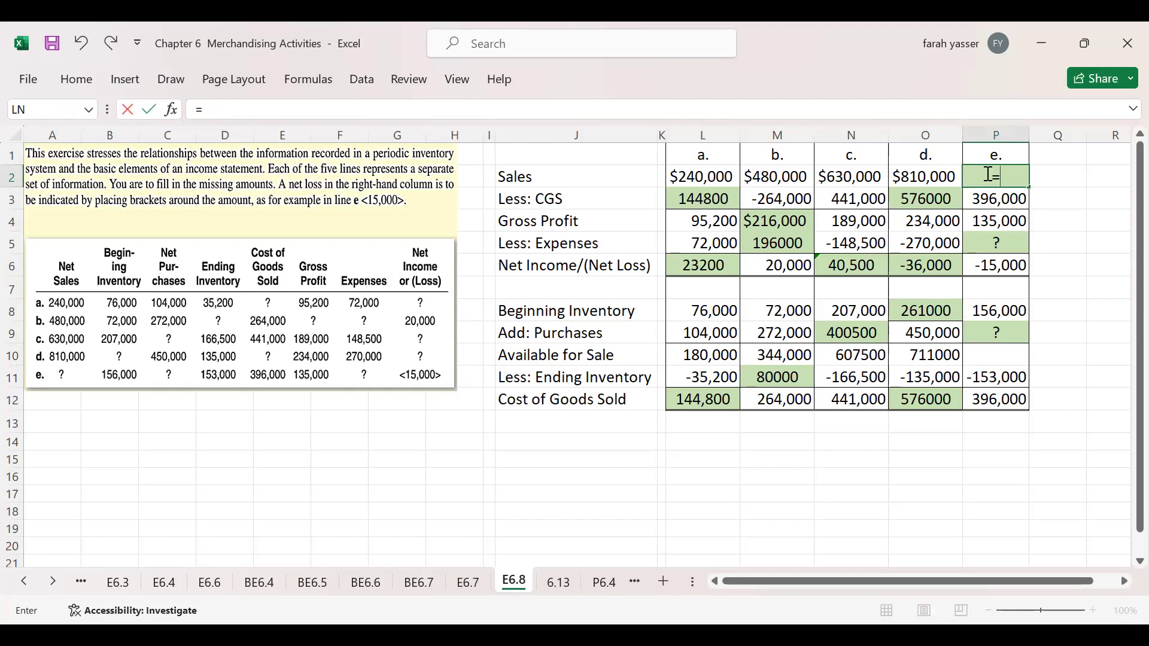
type("396000")
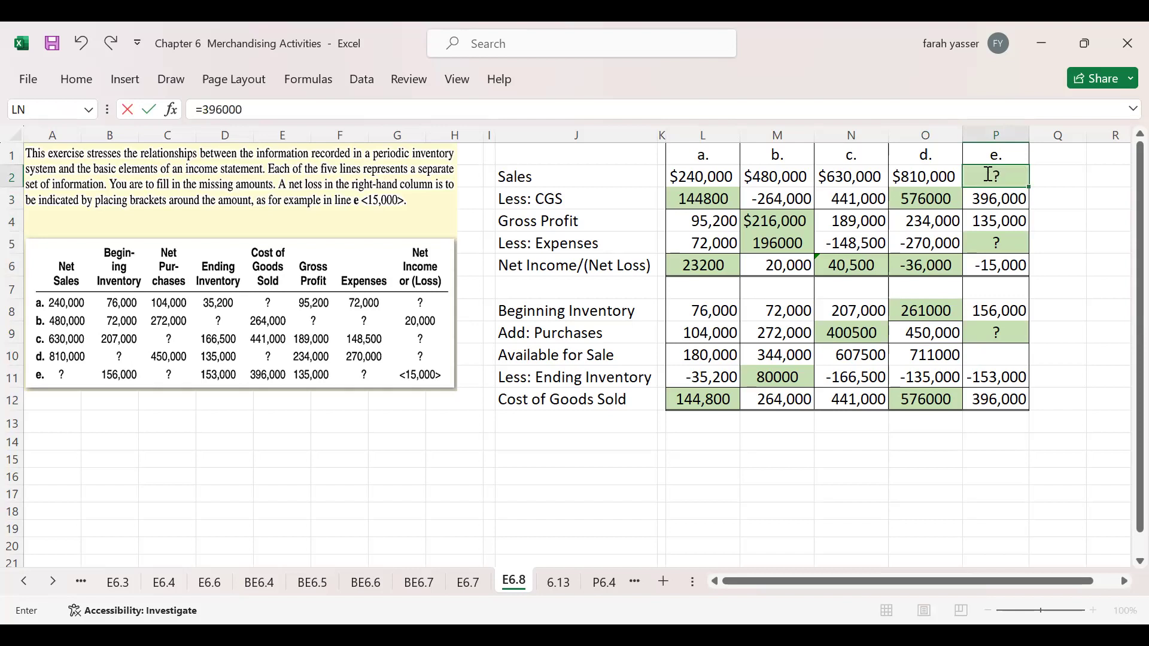
type("+135000")
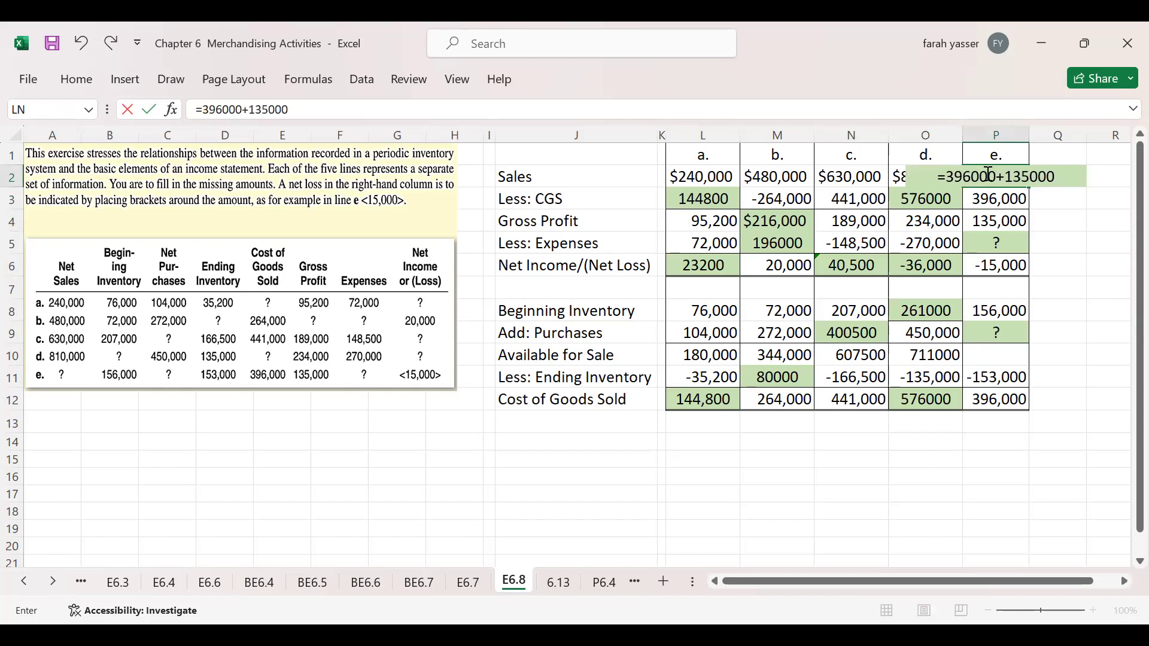
key("Return")
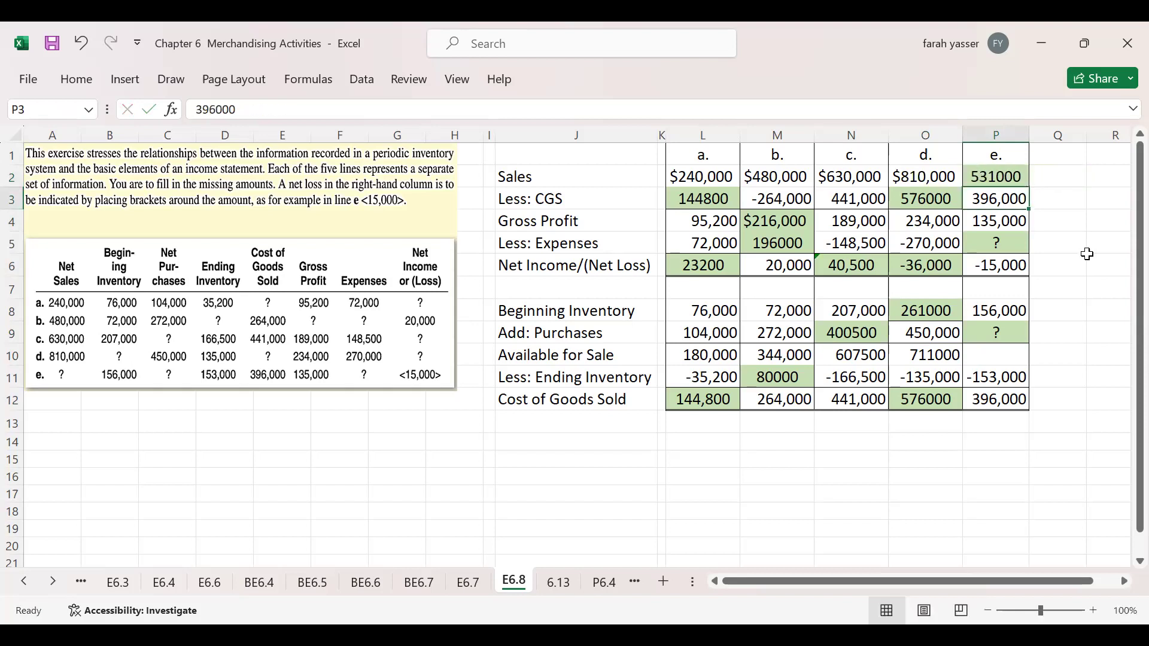
- Fill case e's Expenses in P5 with gross profit plus the net loss, =135000+15000
left_click(991, 247)
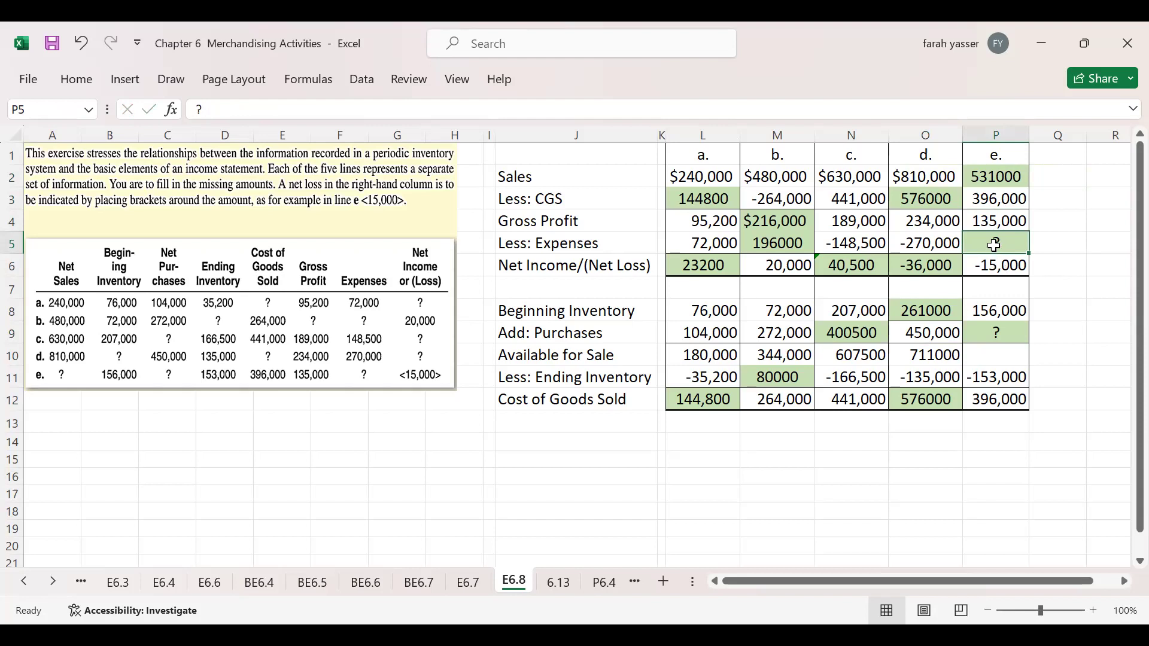
type("=")
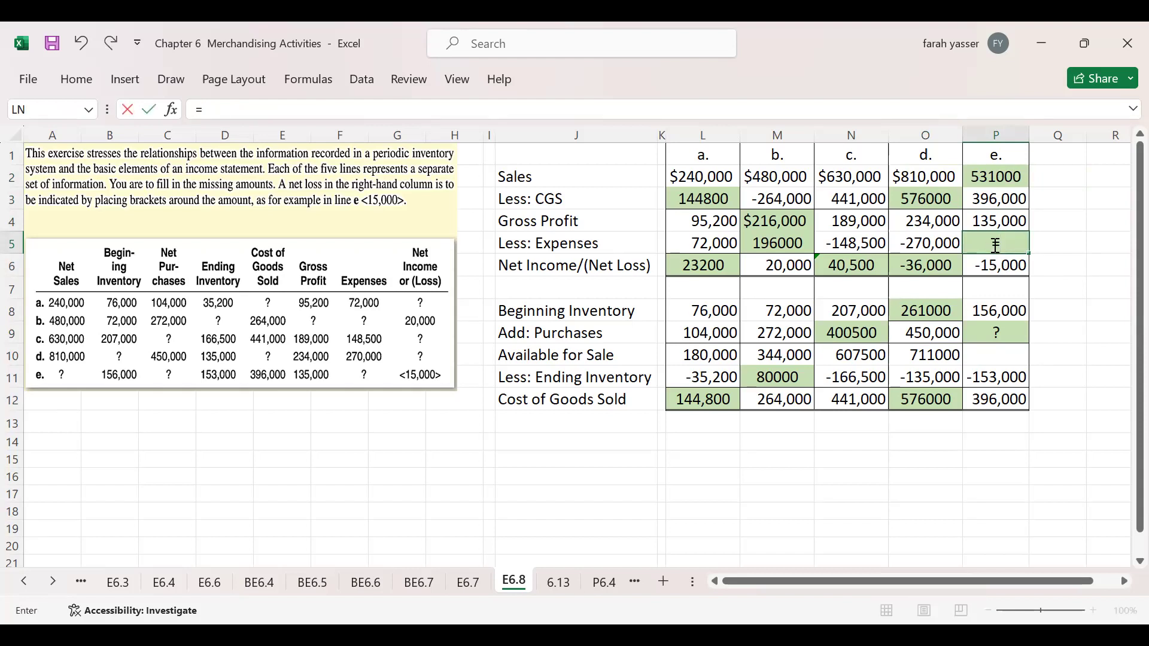
type("135000")
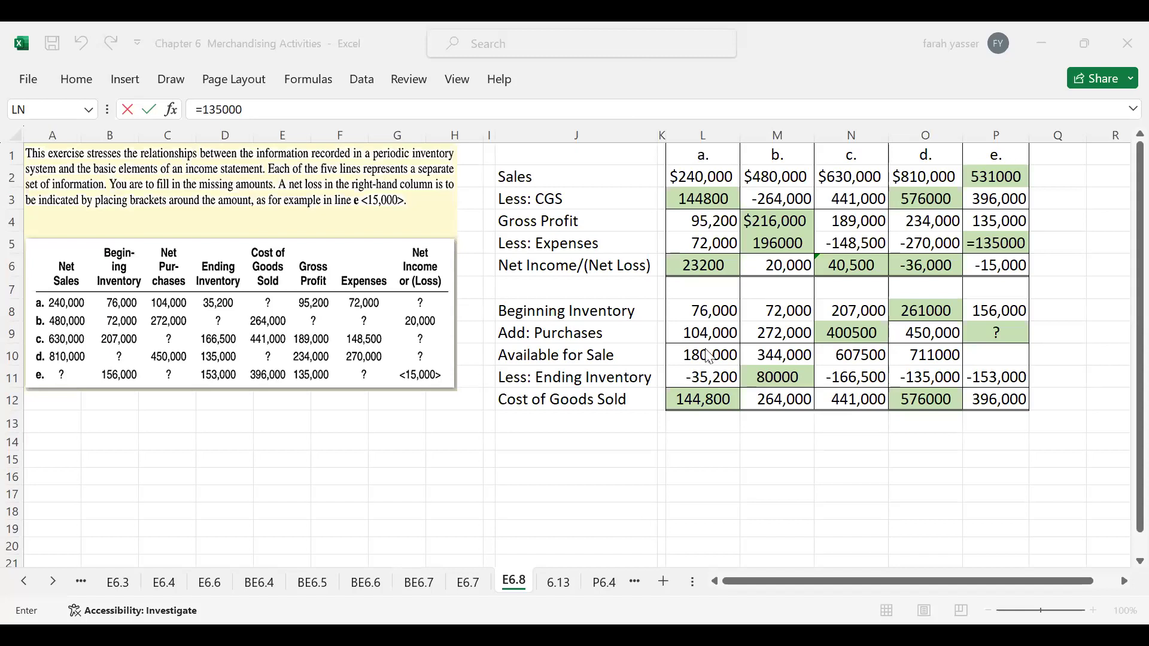
left_click(1008, 242)
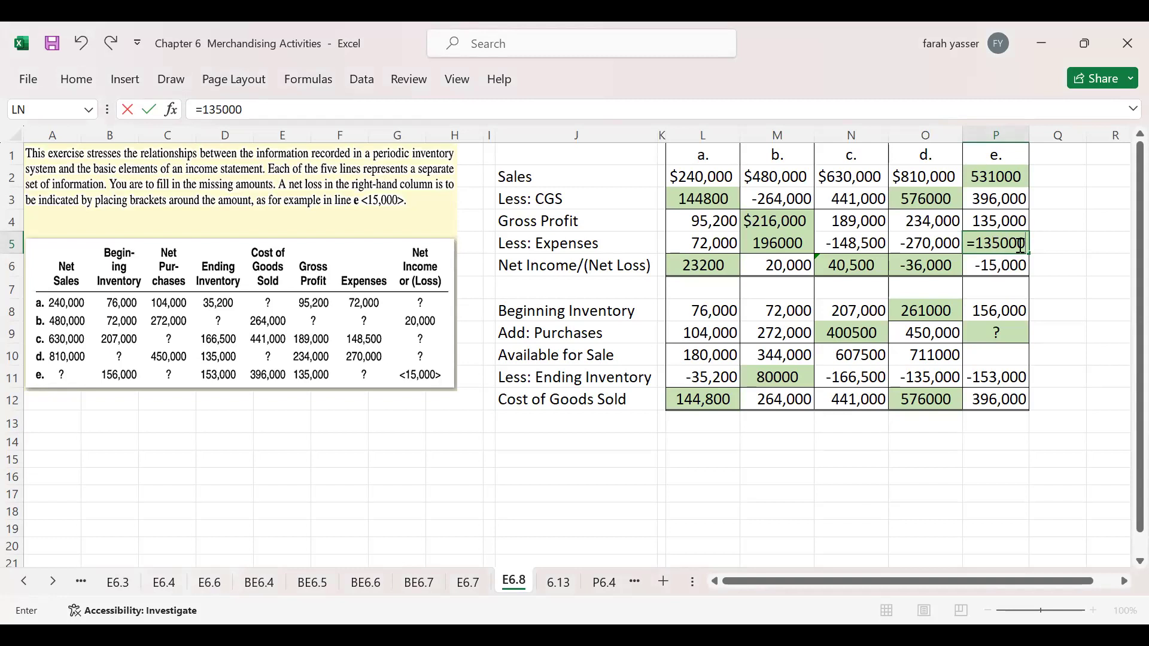
left_click(326, 111)
type("+")
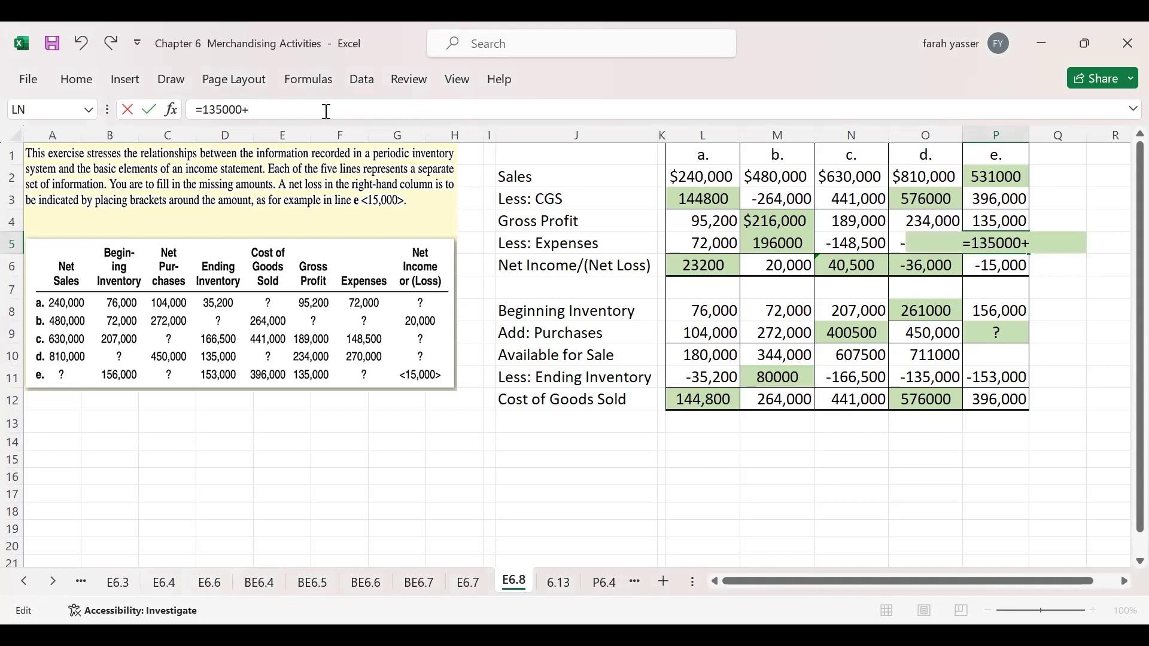
type("15000")
key("Return")
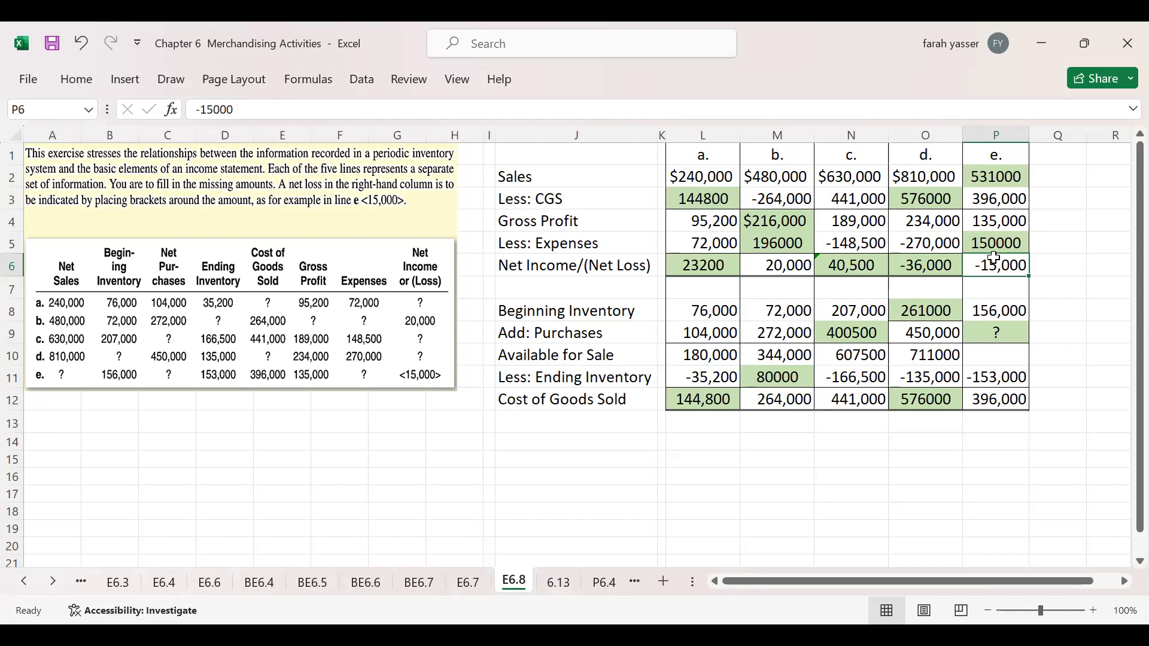
- Calculate case e's Available for Sale in P10 from ending inventory plus cost of goods sold, =153000+396000
left_click(989, 356)
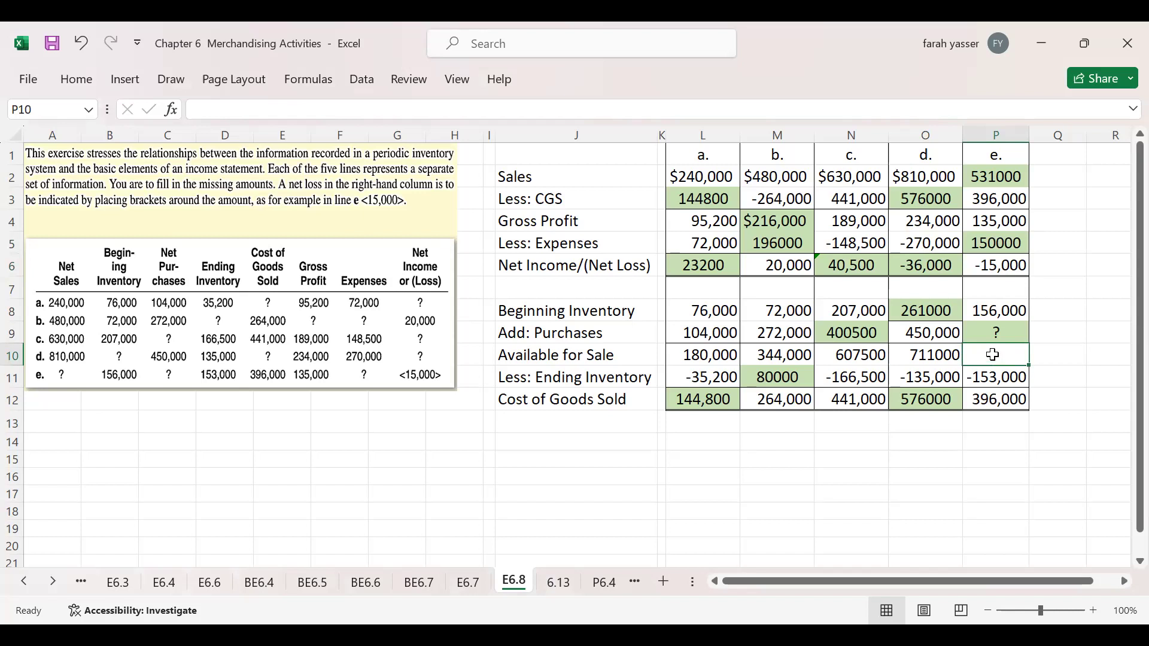
type("=")
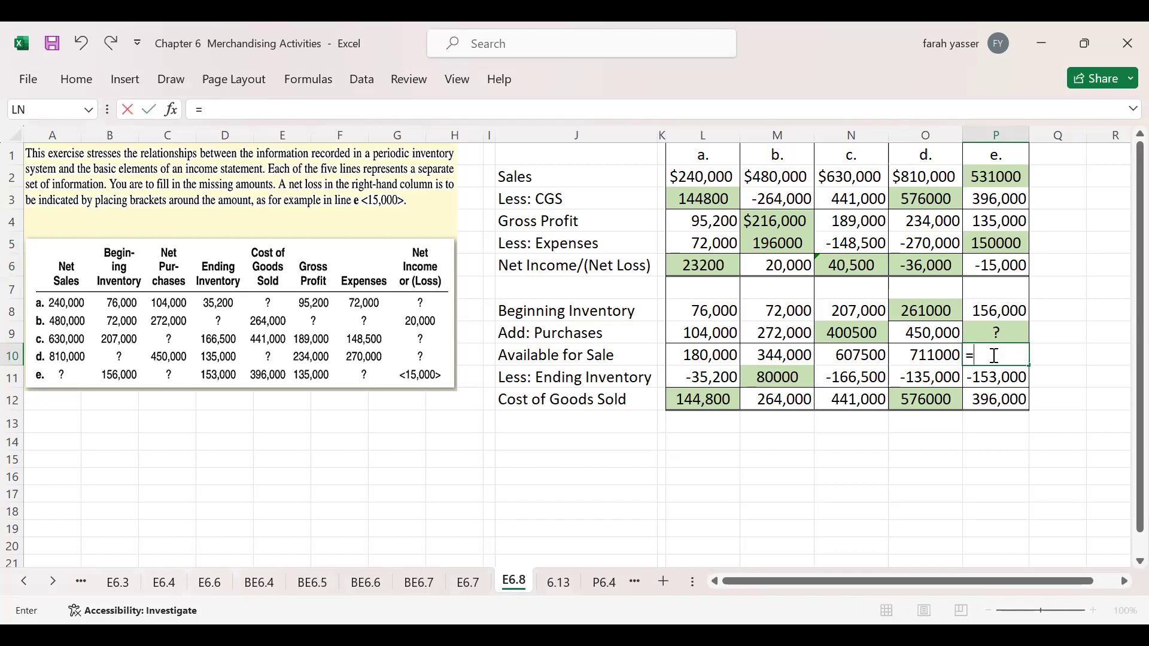
type("153000")
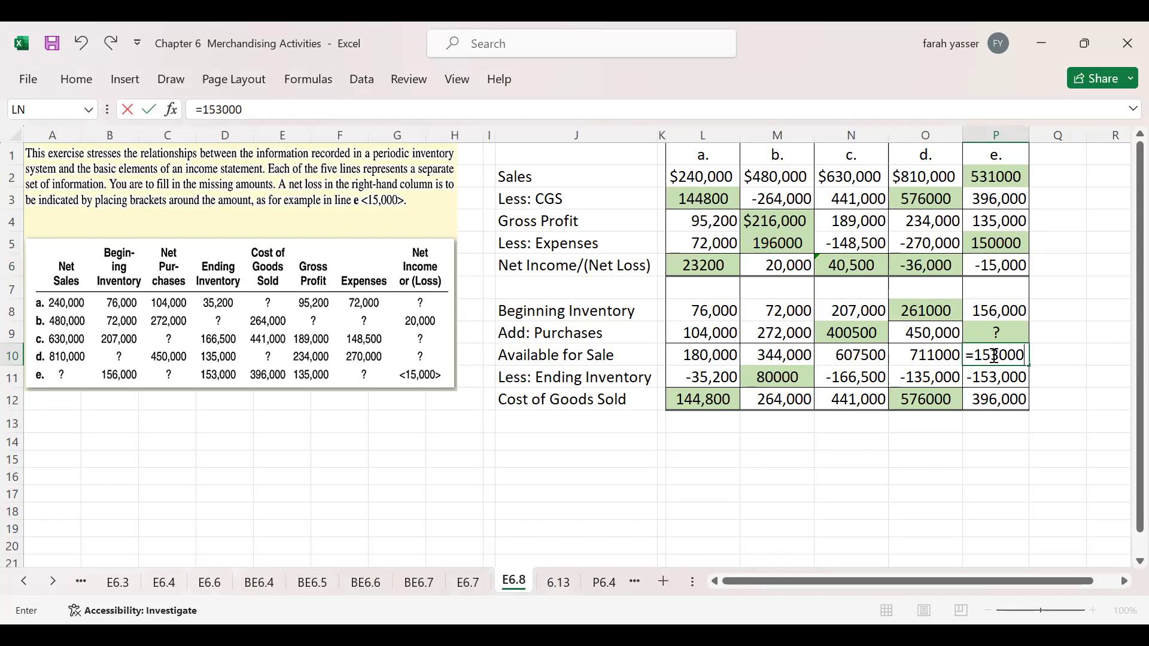
type("+396000")
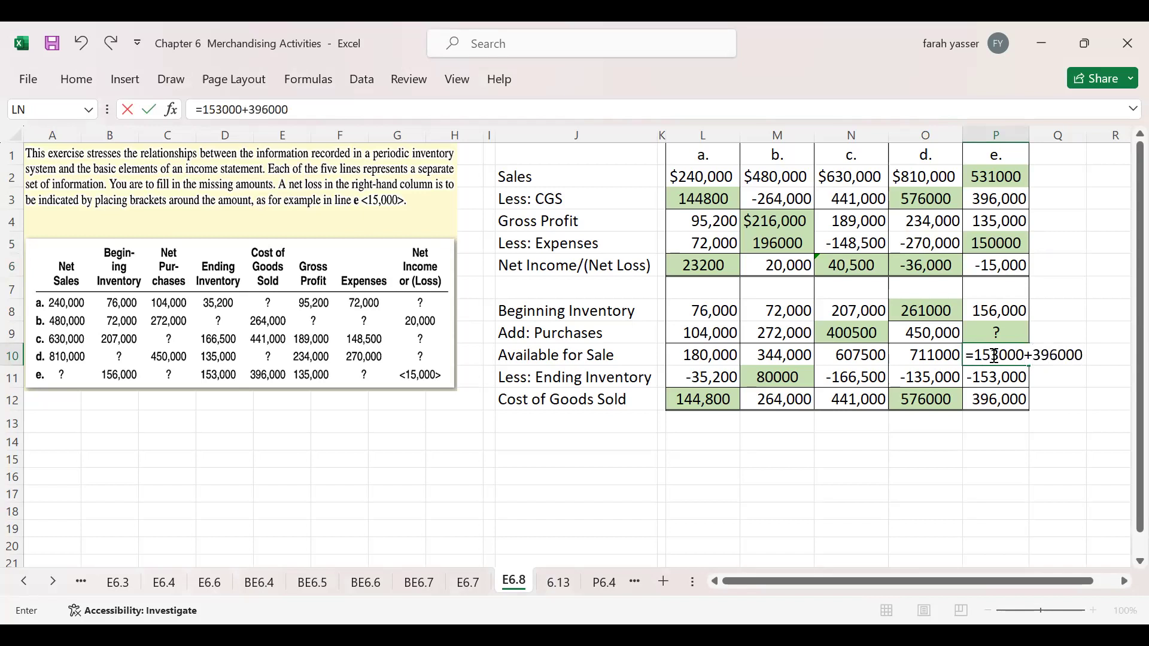
key("Return")
left_click(994, 356)
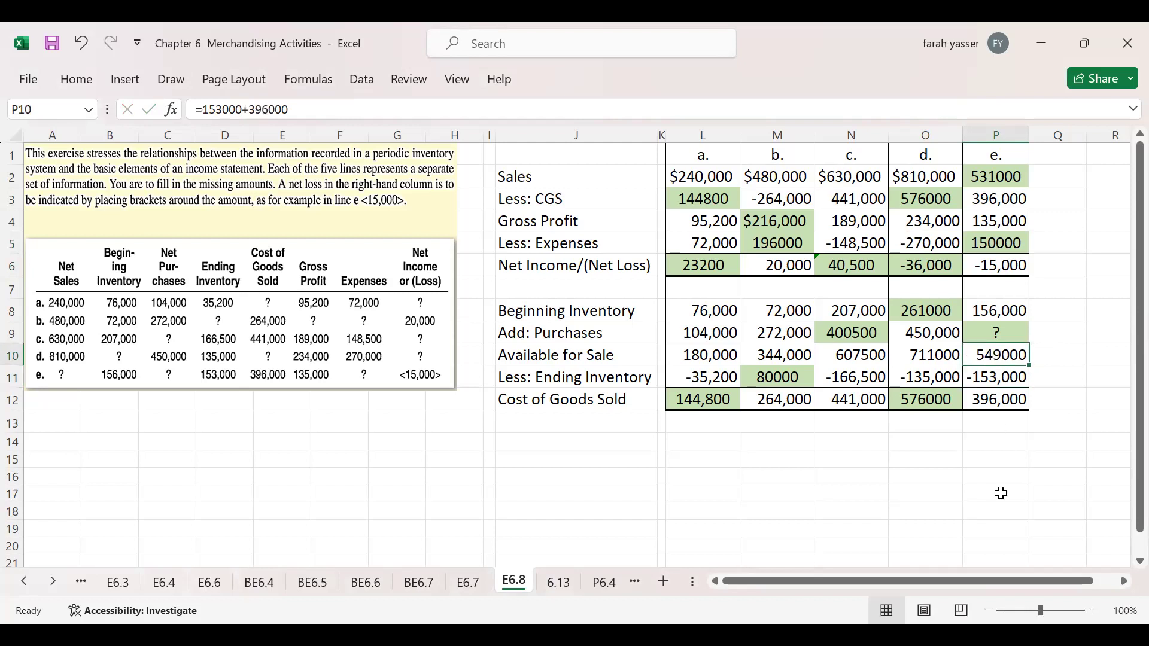
left_click(1008, 334)
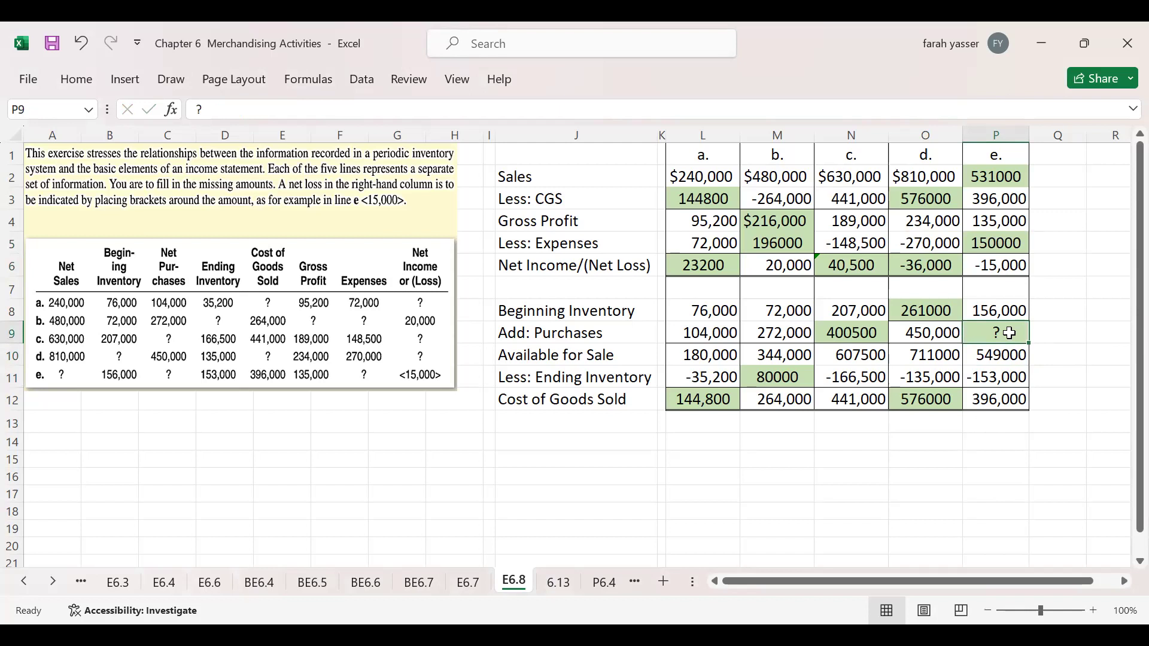
type("=")
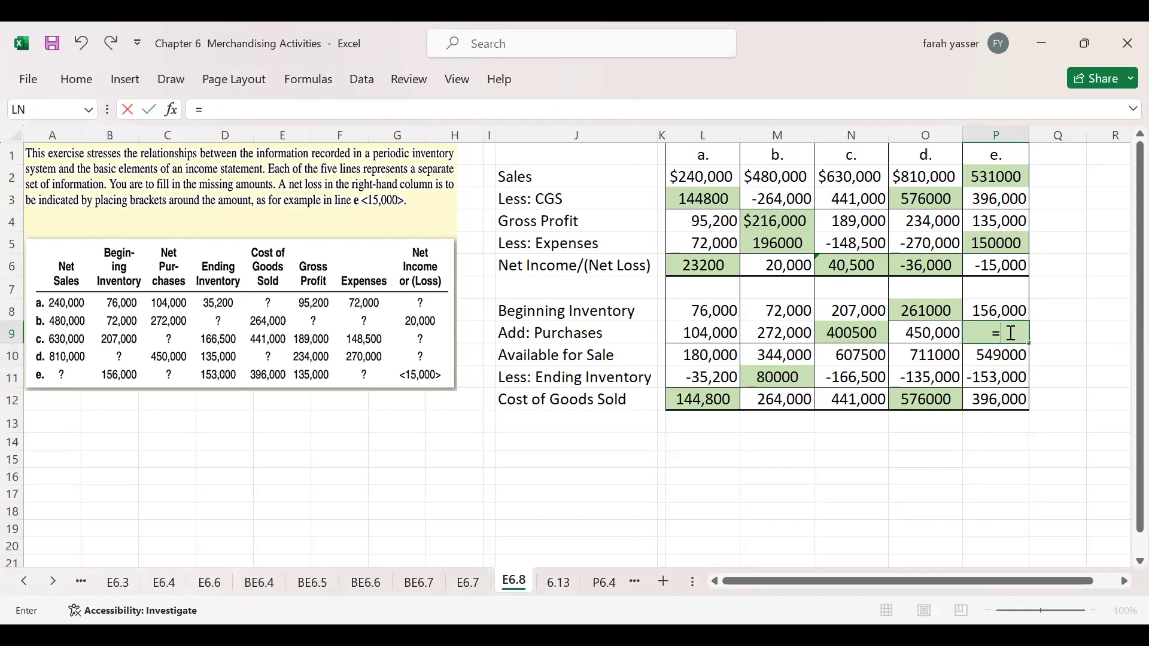
type("5")
type("49000")
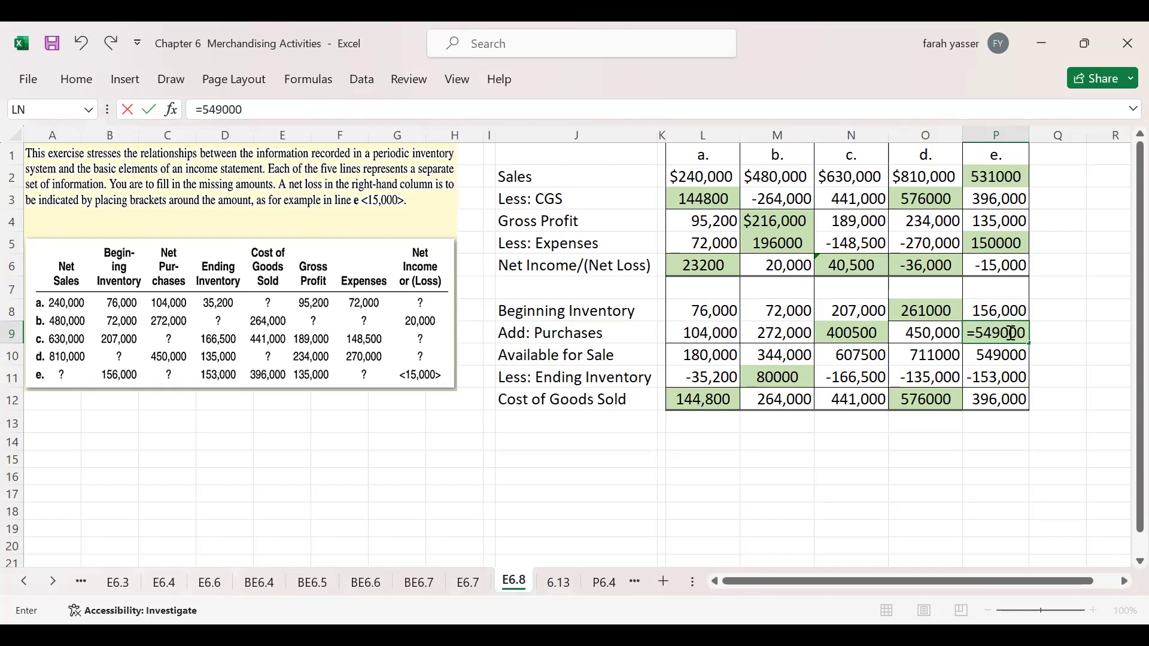
type("-156000")
key("Return")
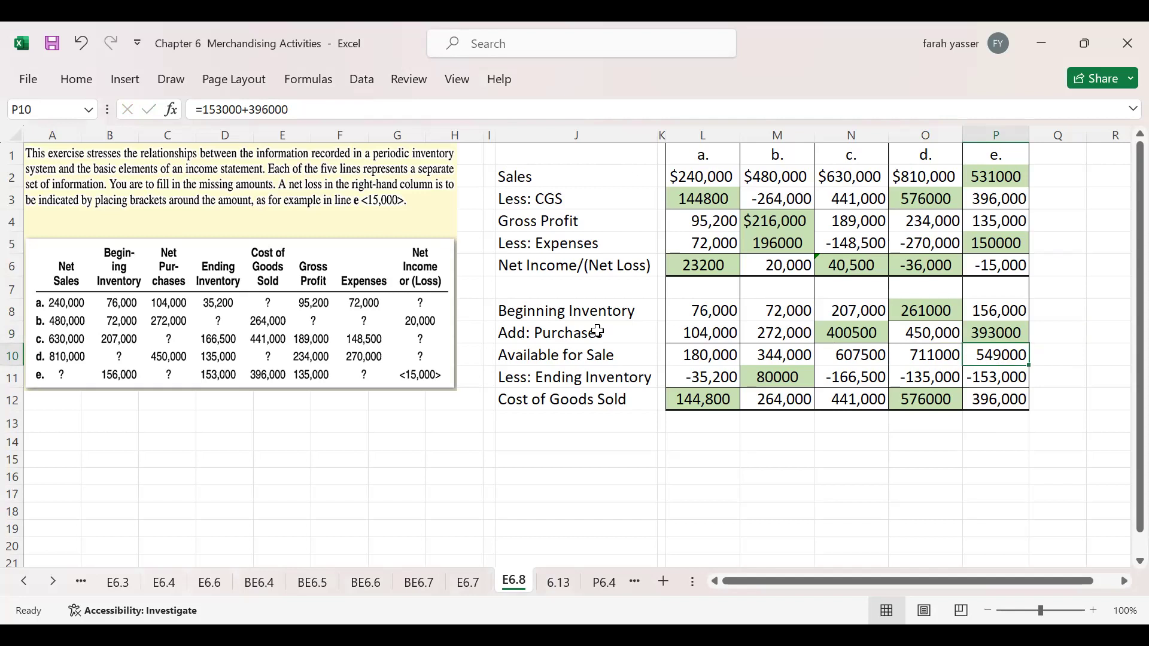
left_click(600, 175)
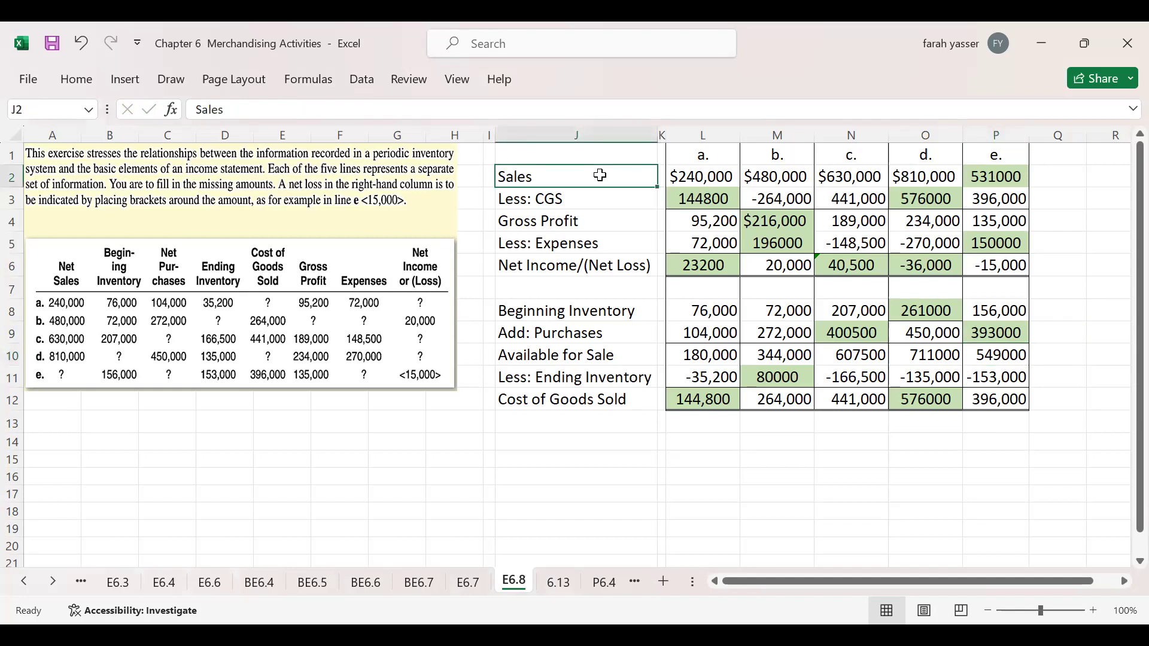
left_click(616, 399)
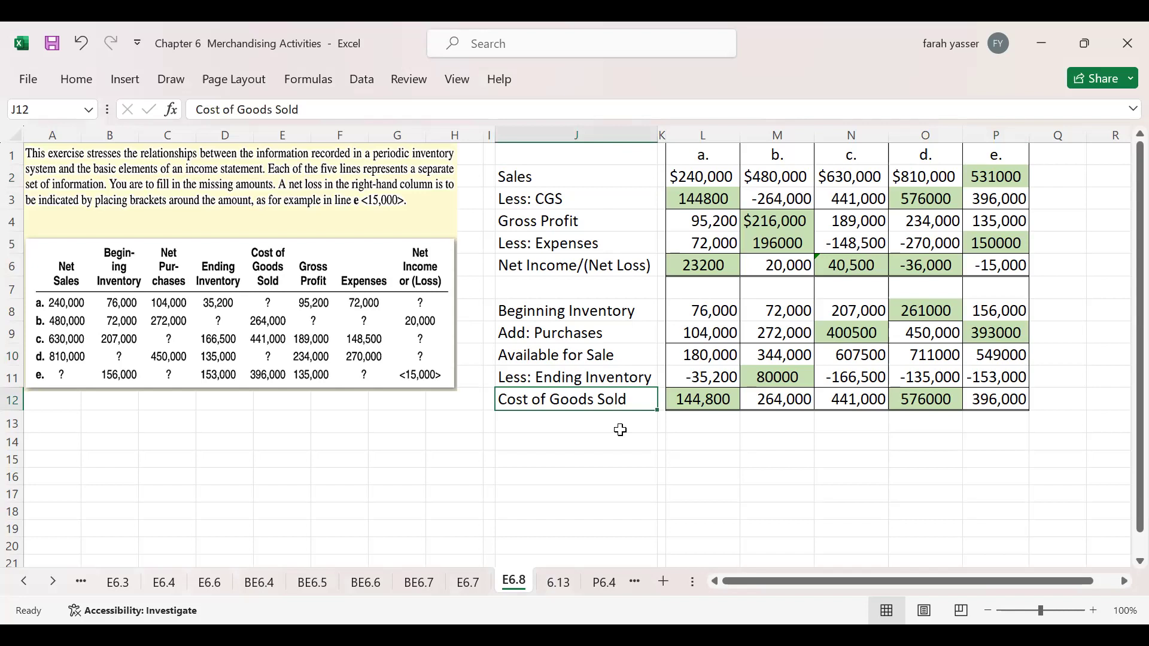
left_click(636, 375)
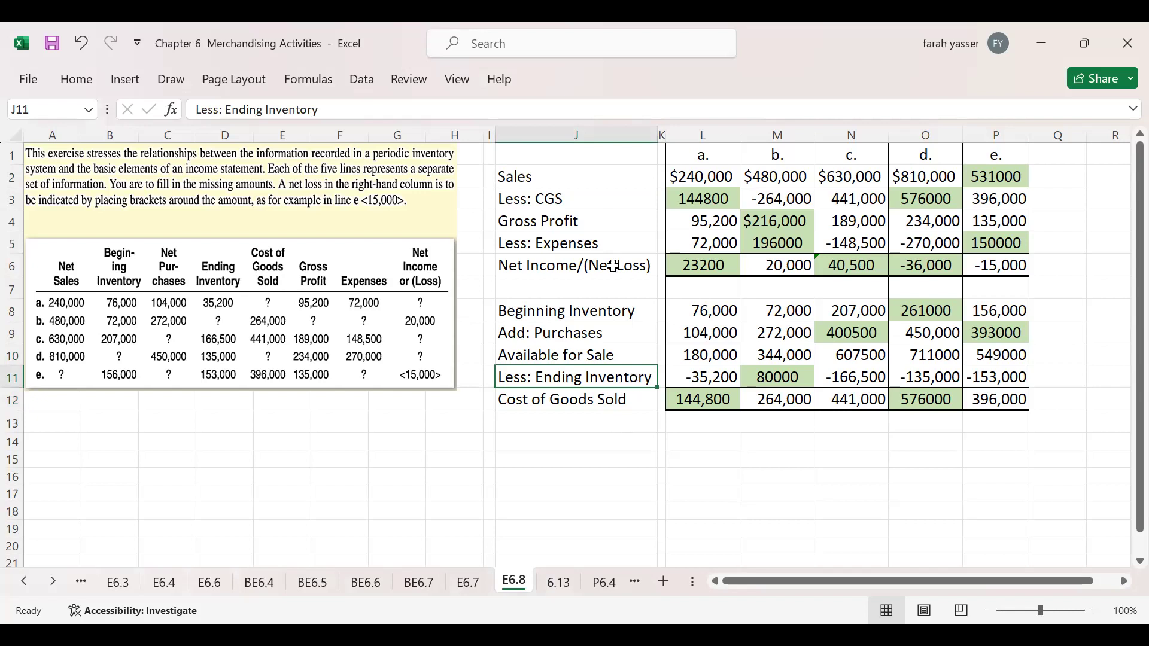
left_click(582, 472)
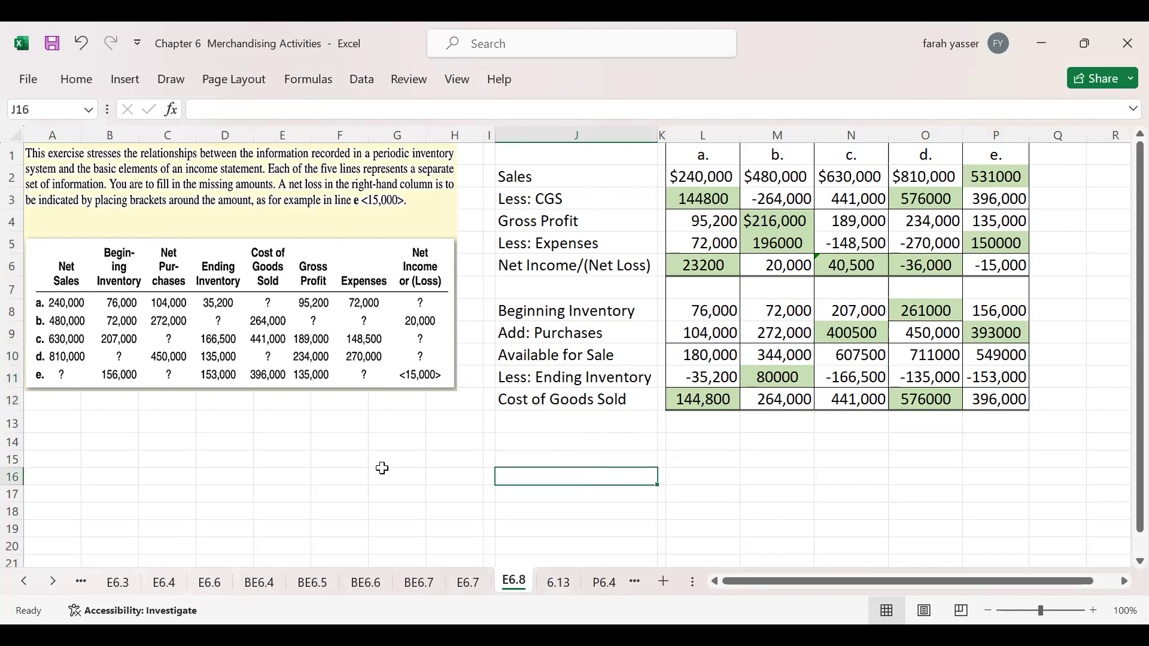
- Open sheet 6.13 and examine the inventory system, opening and closing inventory, sales, purchases and the cost of goods sold requirement in the exercise text
left_click(560, 583)
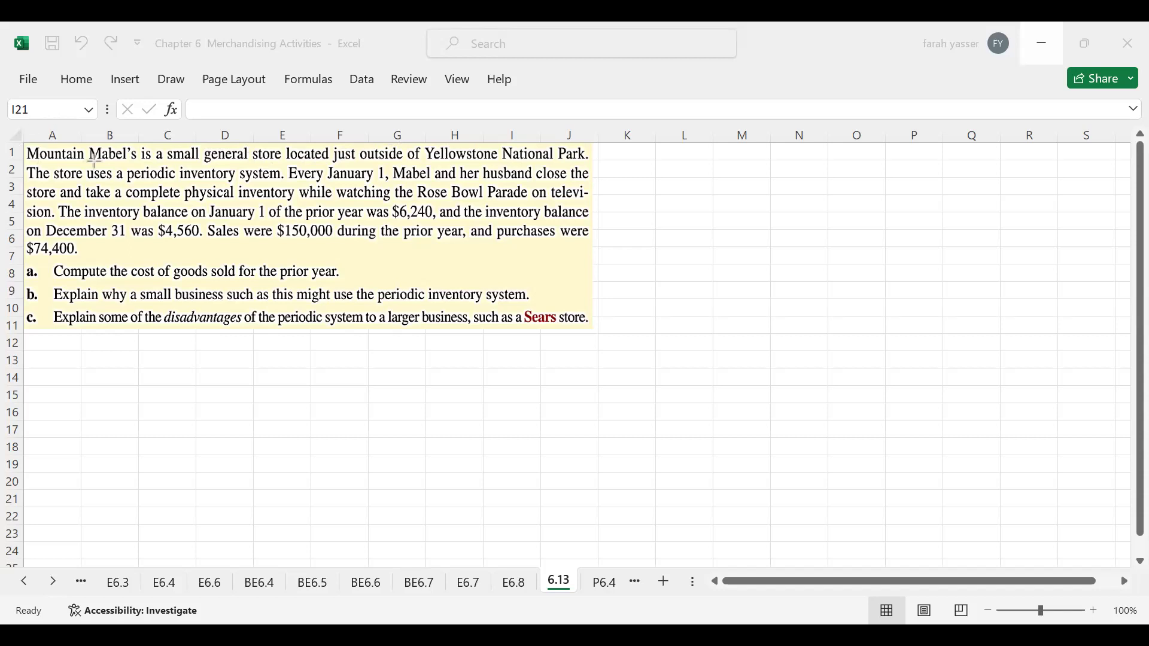
left_click_drag(120, 158, 192, 181)
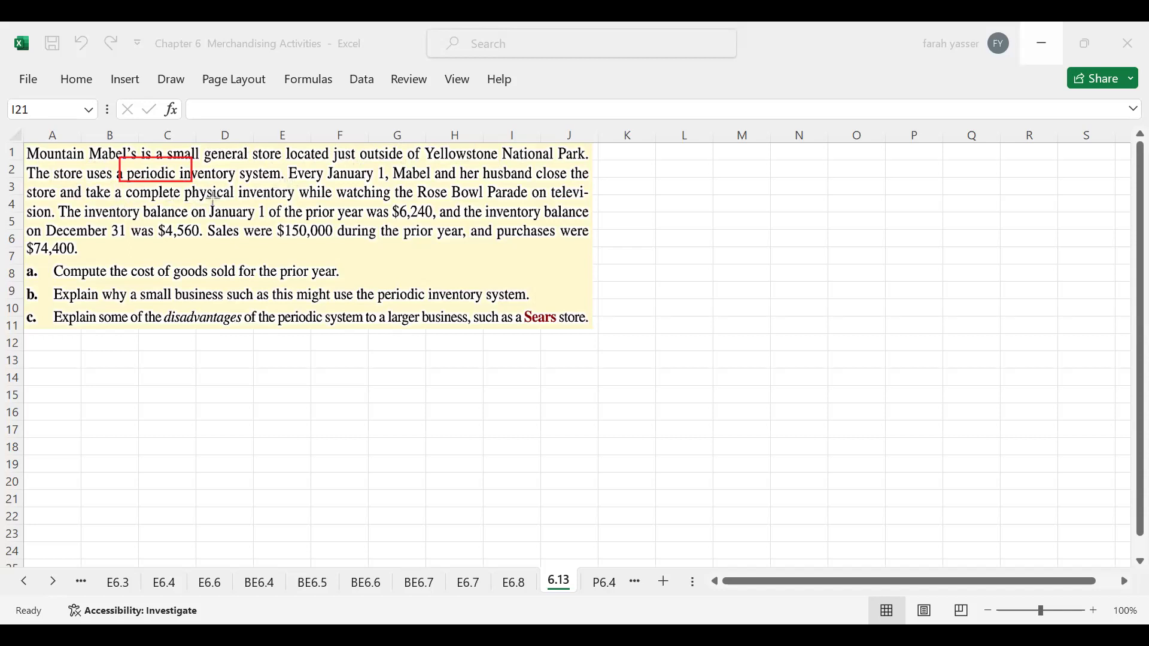
left_click_drag(203, 200, 439, 220)
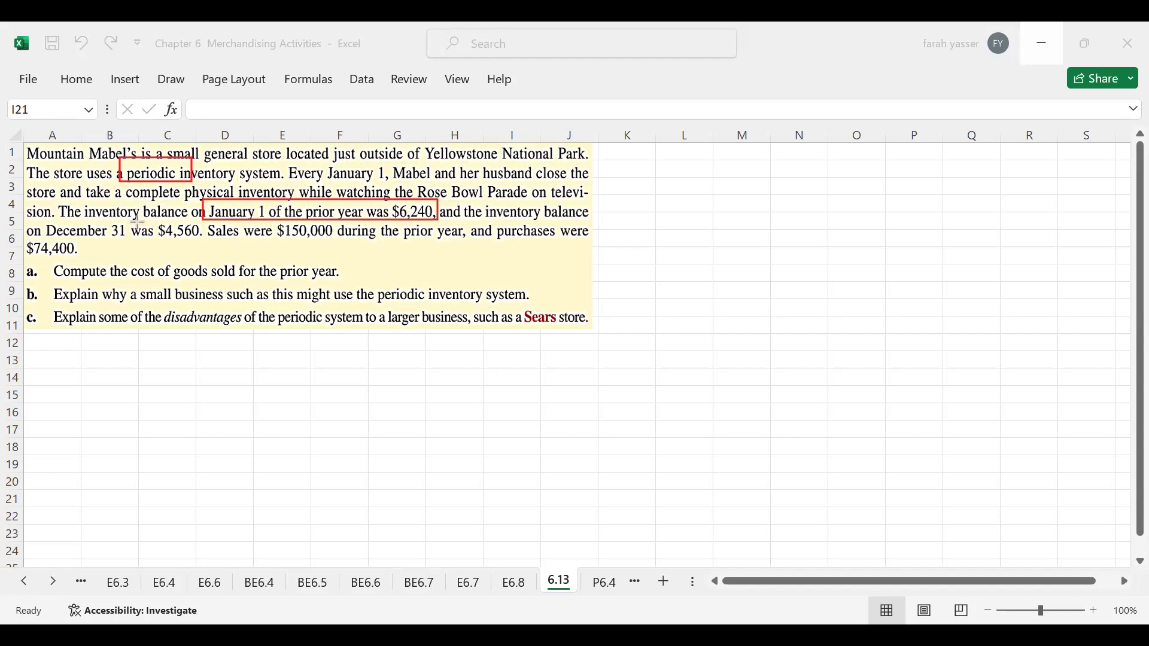
left_click_drag(137, 221, 209, 243)
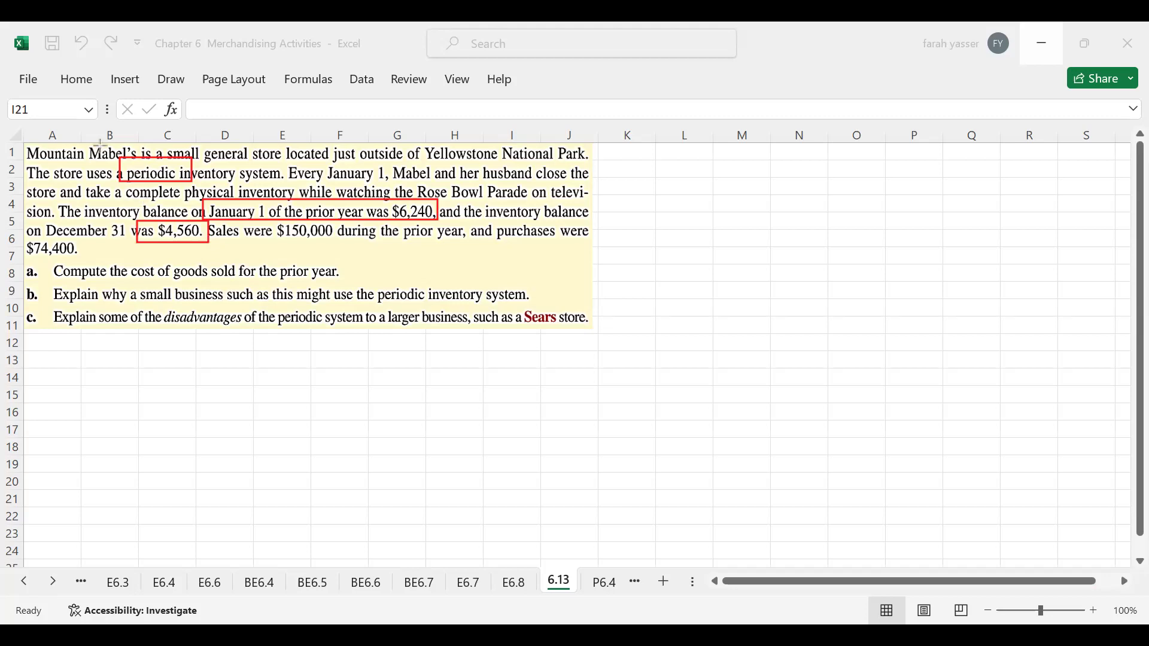
left_click_drag(255, 220, 343, 244)
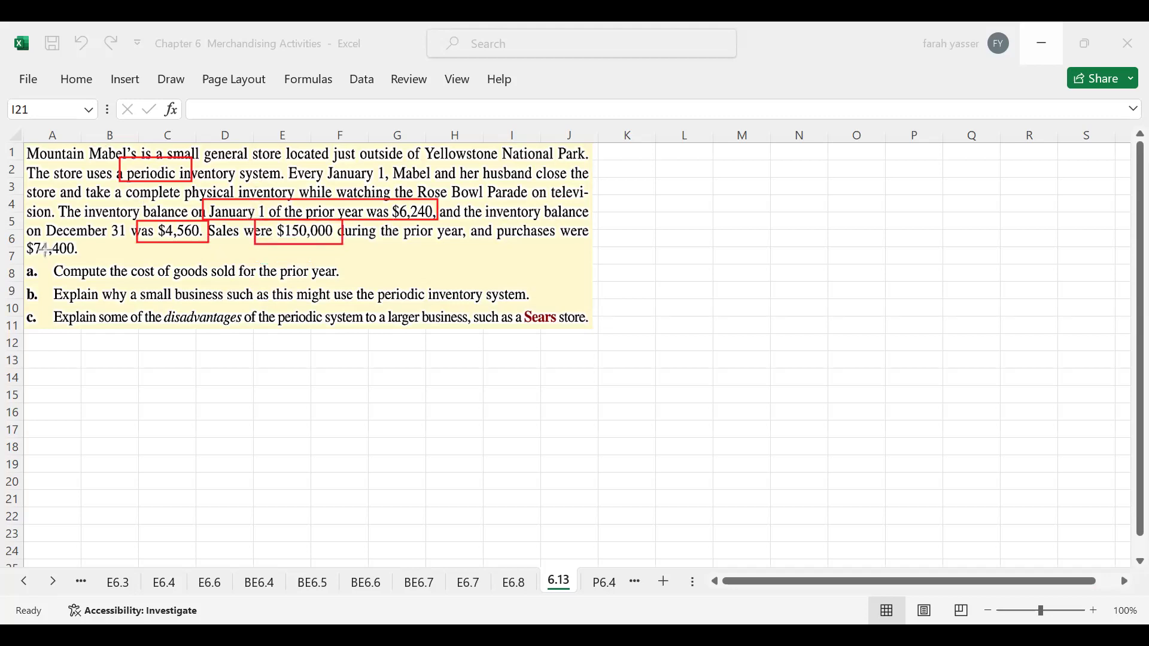
mouse_move(15, 234)
left_mouse_down()
mouse_move(94, 254)
mouse_move(358, 280)
left_mouse_up()
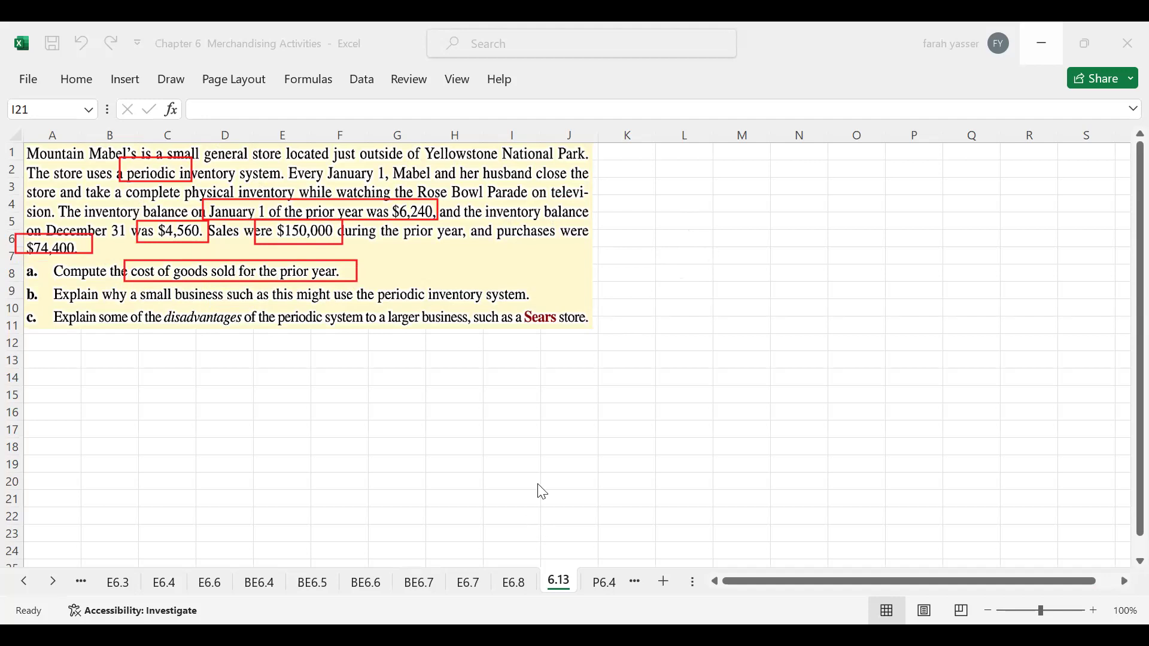
- Copy the cost of goods sold schedule A6:D10 from sheet BE6.5 into sheet 6.13 starting at A13
left_click(313, 581)
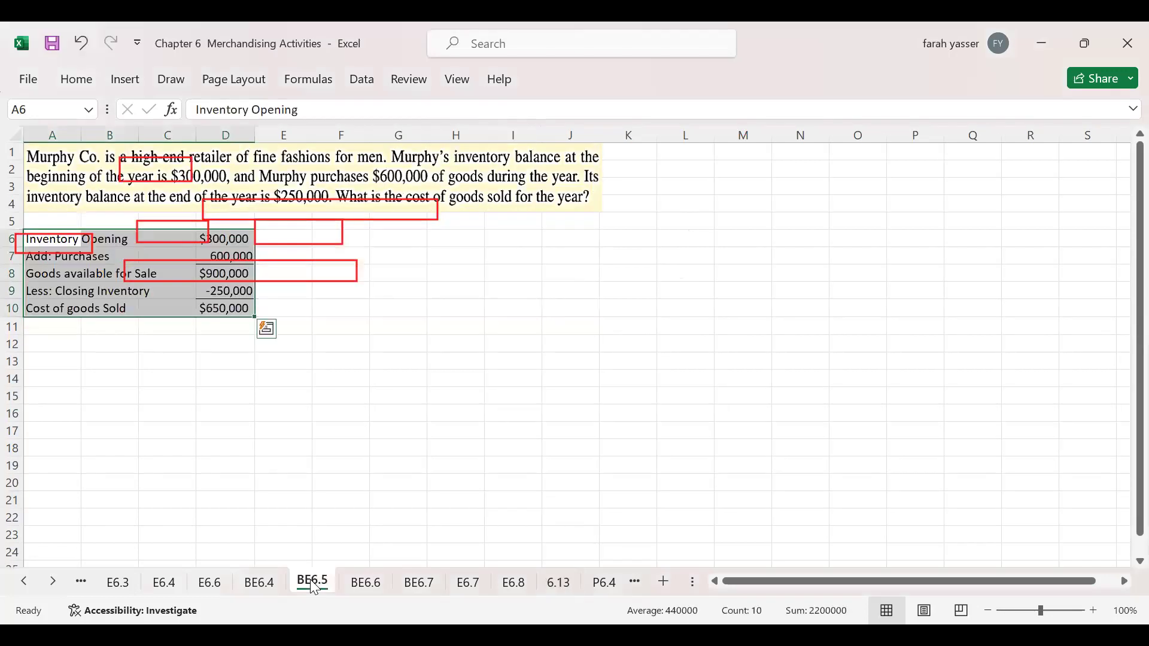
left_click_drag(229, 309, 42, 239)
key("ctrl+c")
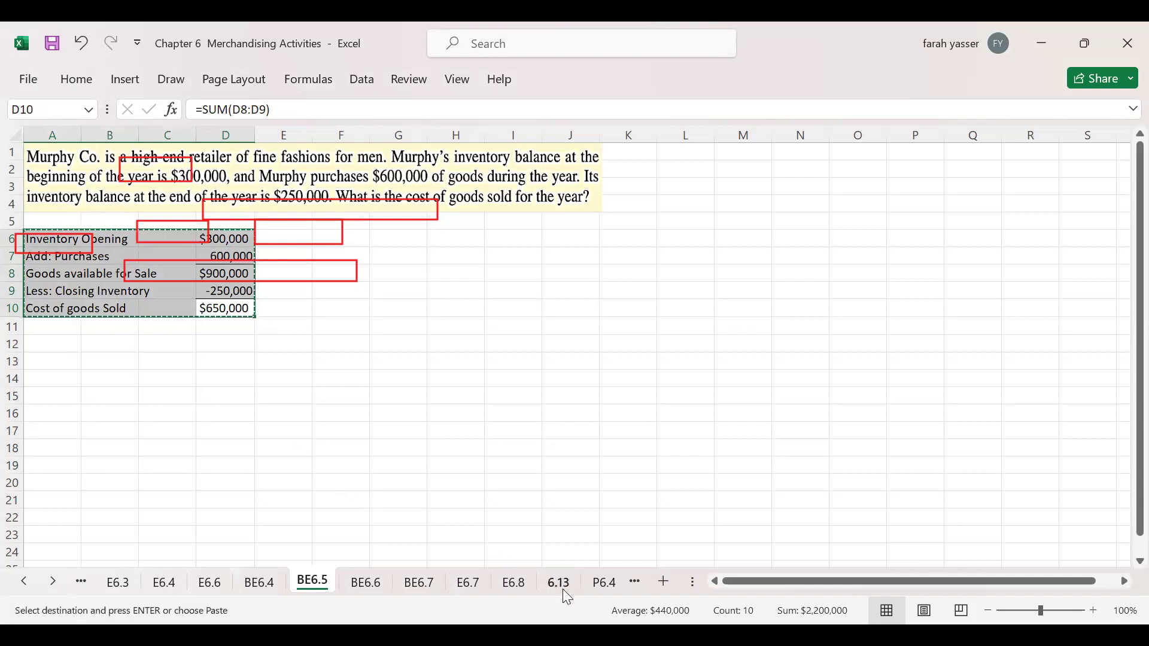
left_click(562, 590)
left_click(58, 359)
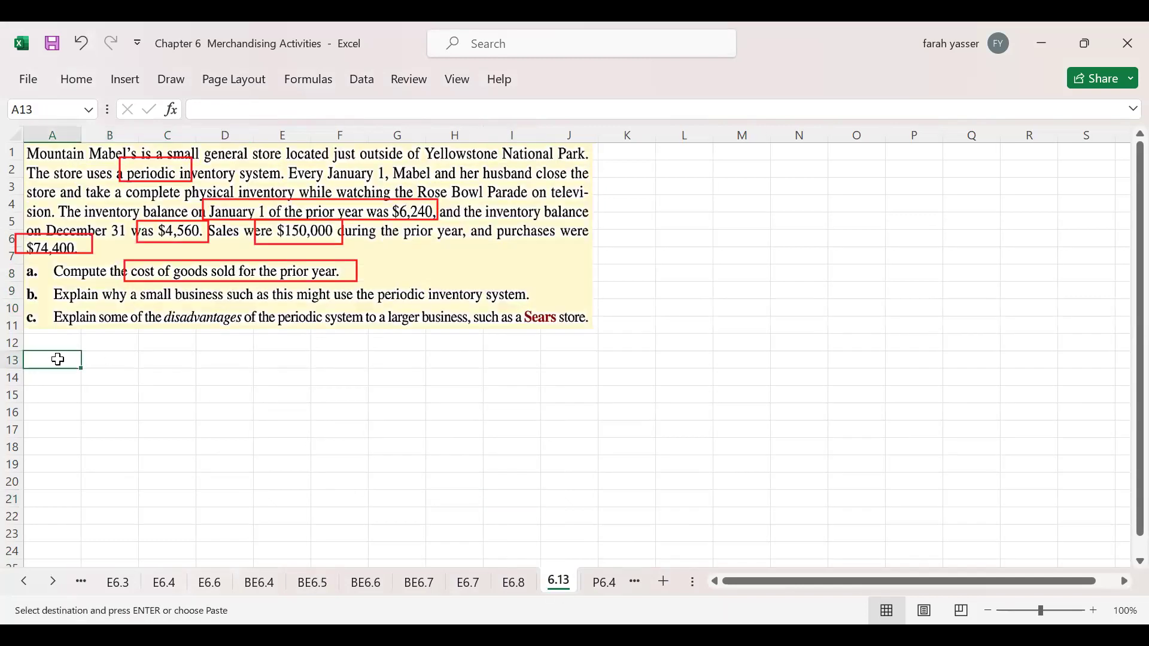
key("ctrl+v")
- Clear the copied amounts in D13:D17 while keeping the schedule's labels
left_click_drag(212, 360, 213, 431)
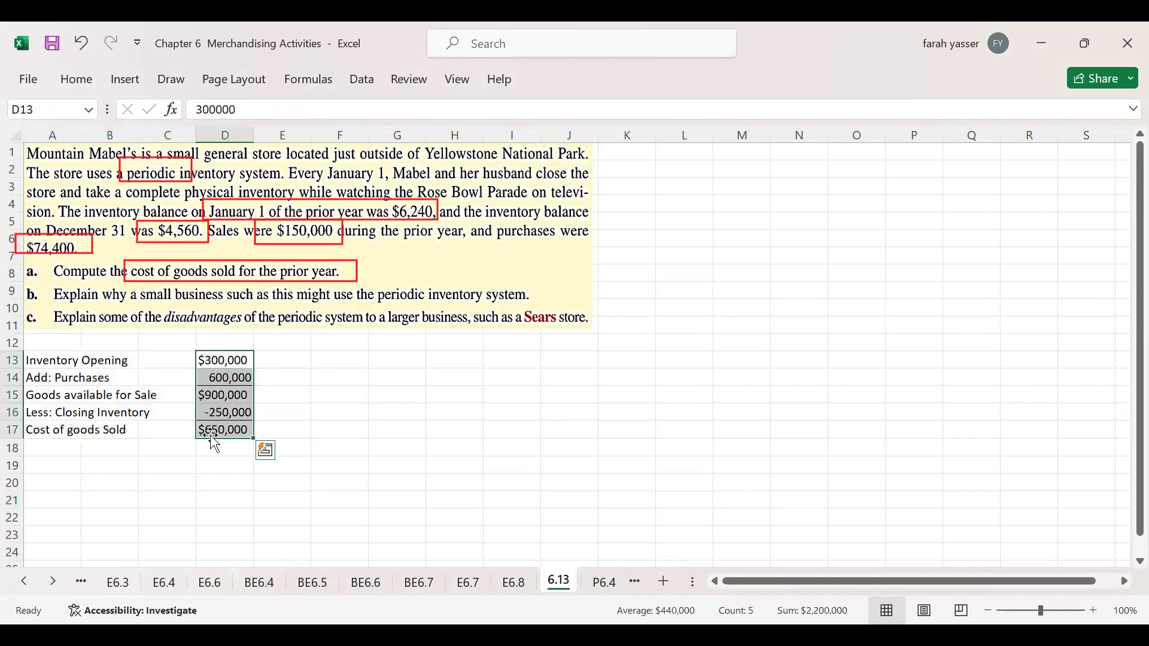
key("Delete")
key("Return")
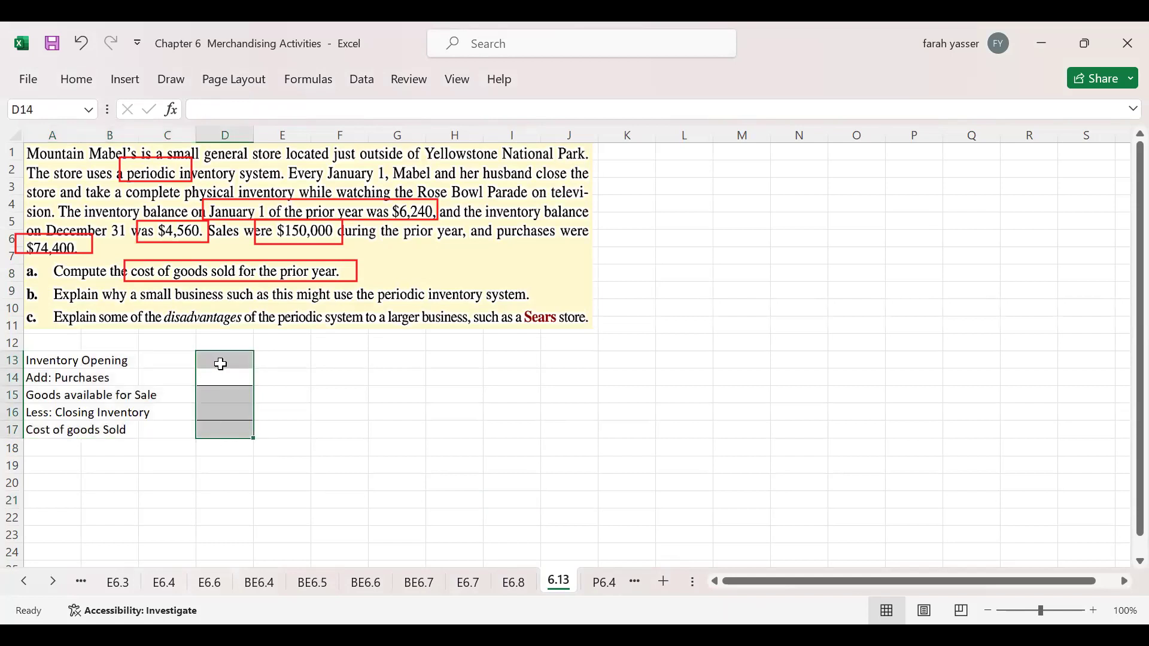
- Enter the opening inventory of $6240 in D13 and the purchases of 74,400 in D14
left_click(221, 363)
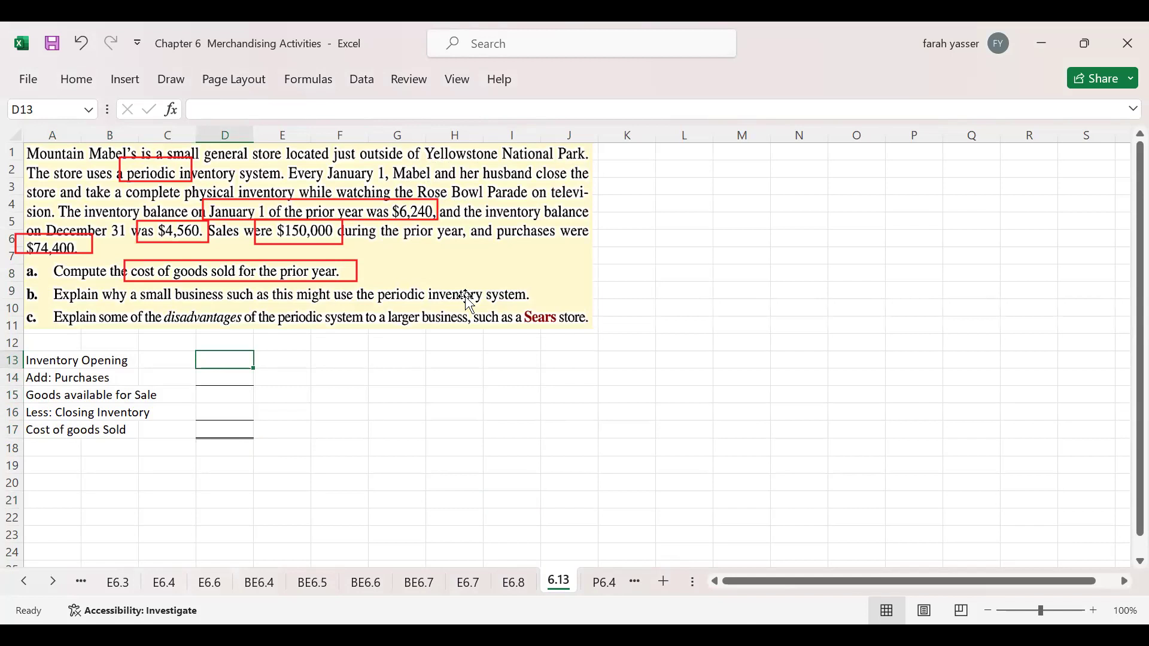
type("$")
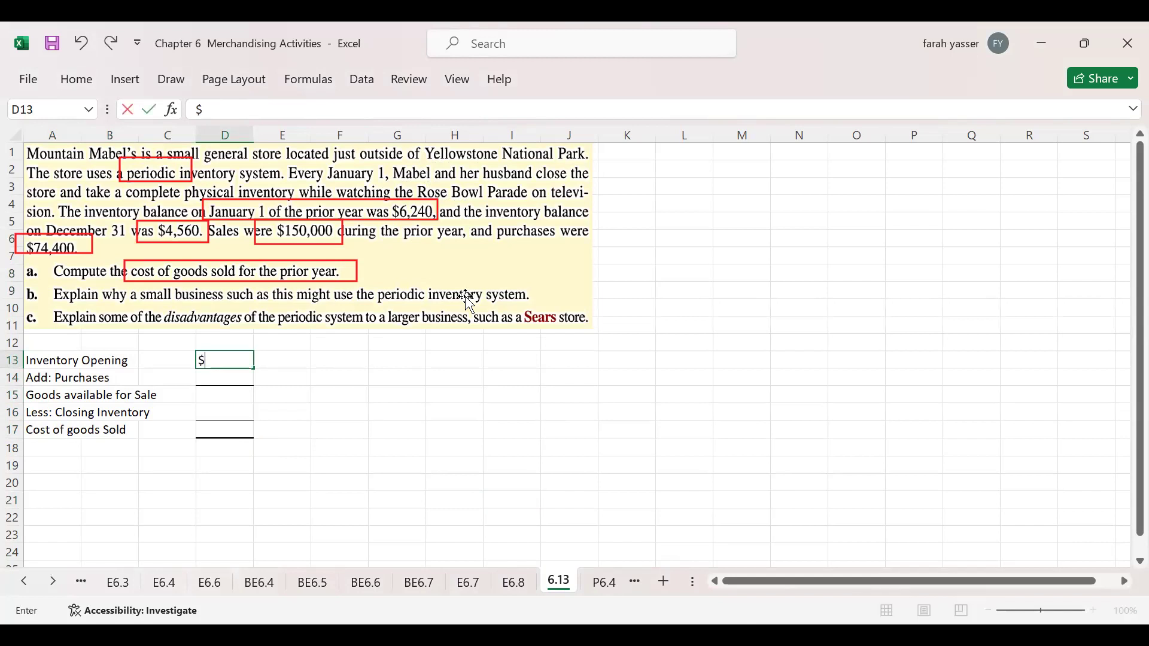
type("6240")
key("Return")
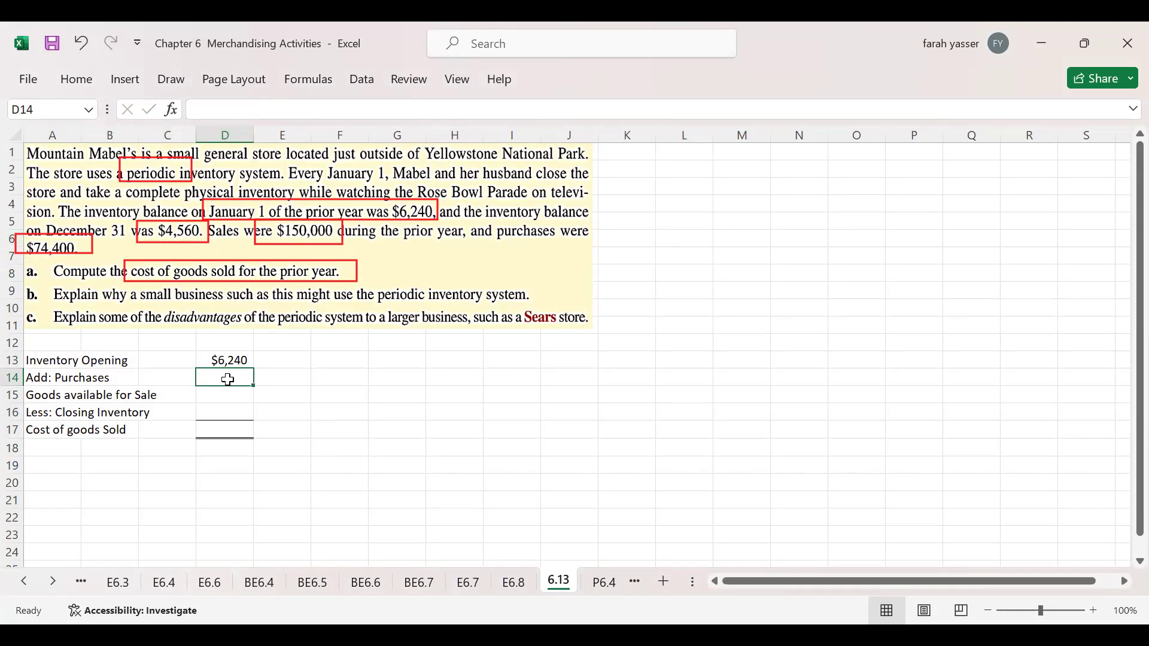
type("74,400")
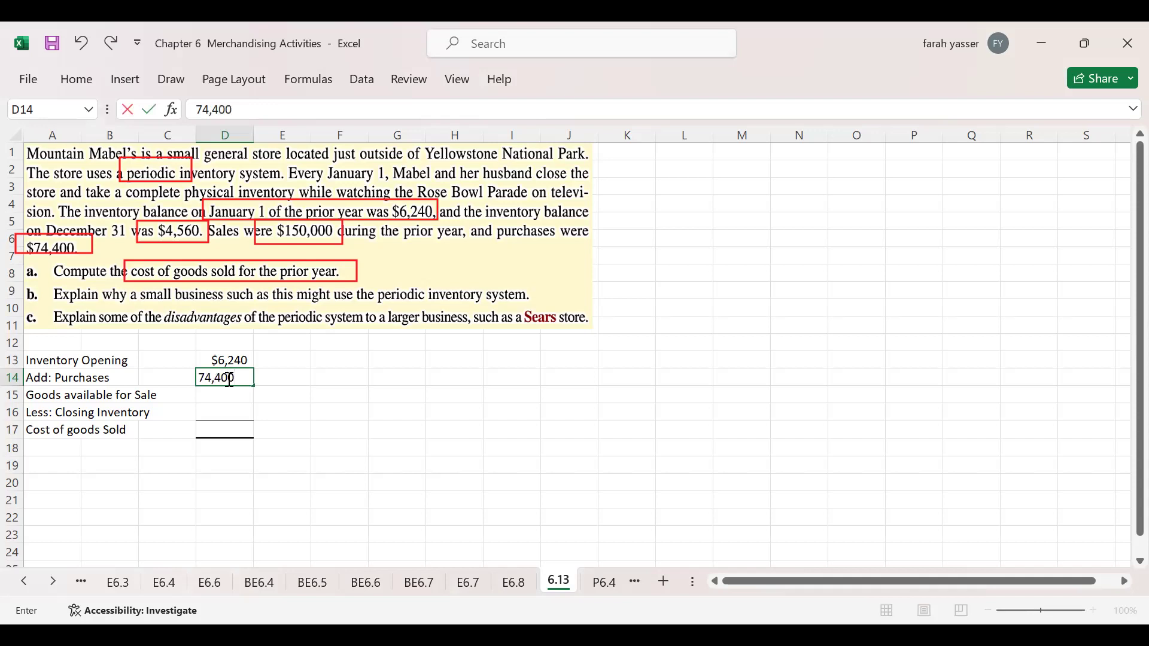
key("Return")
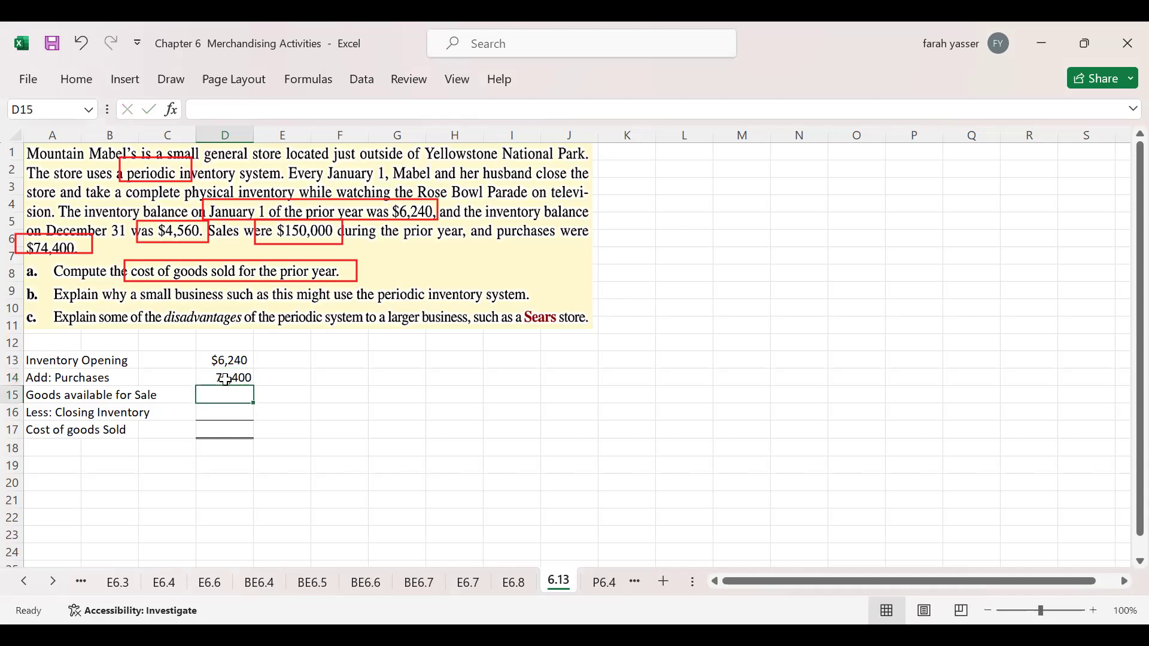
- Total Goods available for Sale in D15 by applying AutoSum to the opening inventory and purchases
left_click_drag(225, 361, 228, 392)
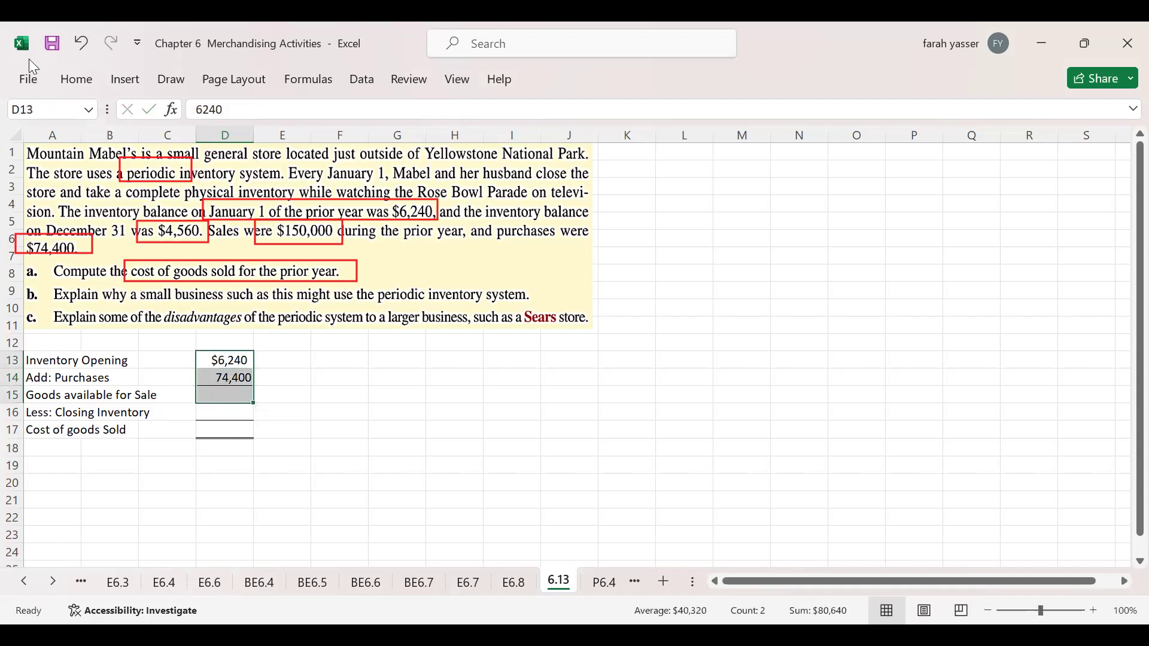
left_click(75, 81)
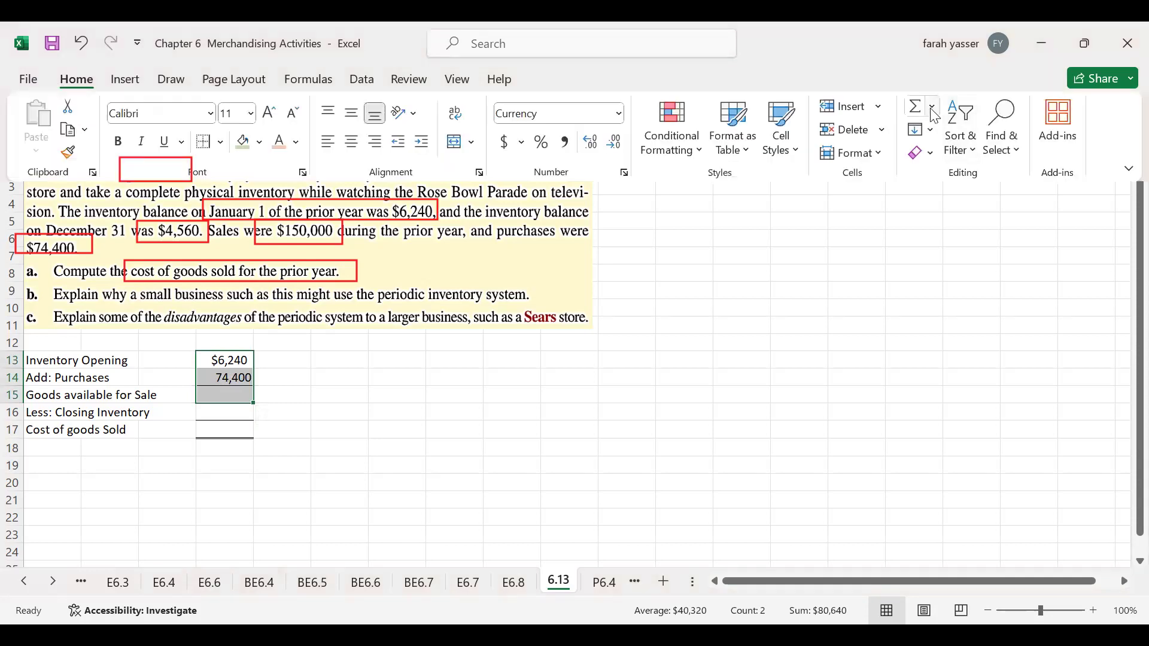
left_click(915, 107)
- Enter the closing inventory as -4,560 in D16 and calculate Cost of goods Sold in D17 with AutoSum
left_click(225, 411)
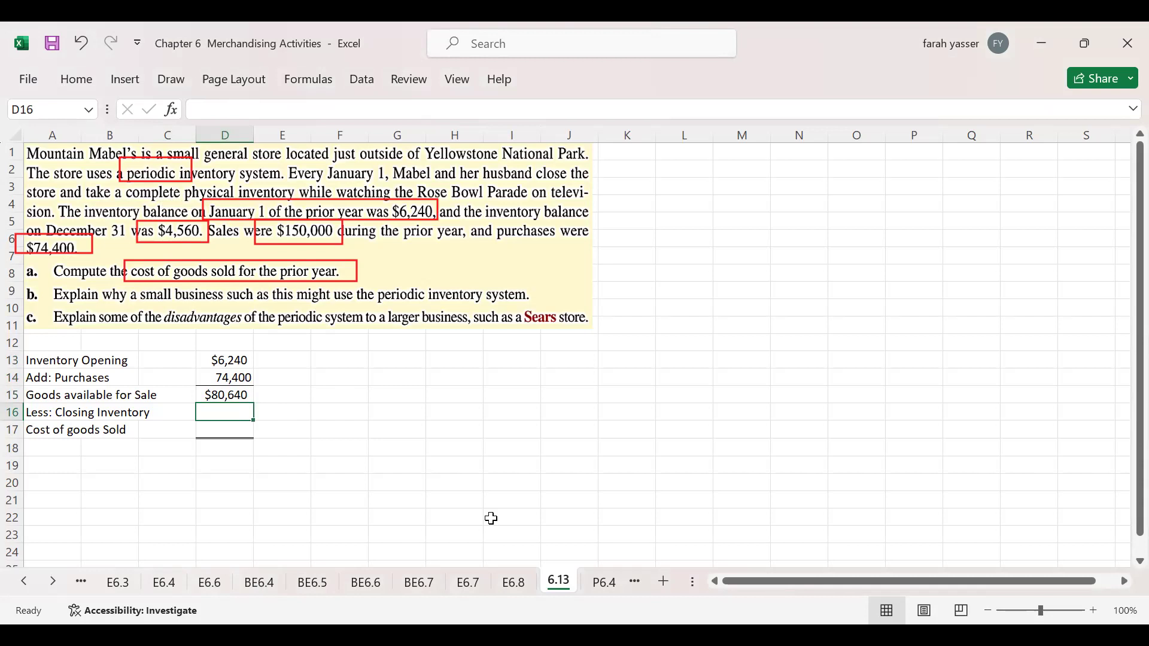
type("-4,560")
key("Return")
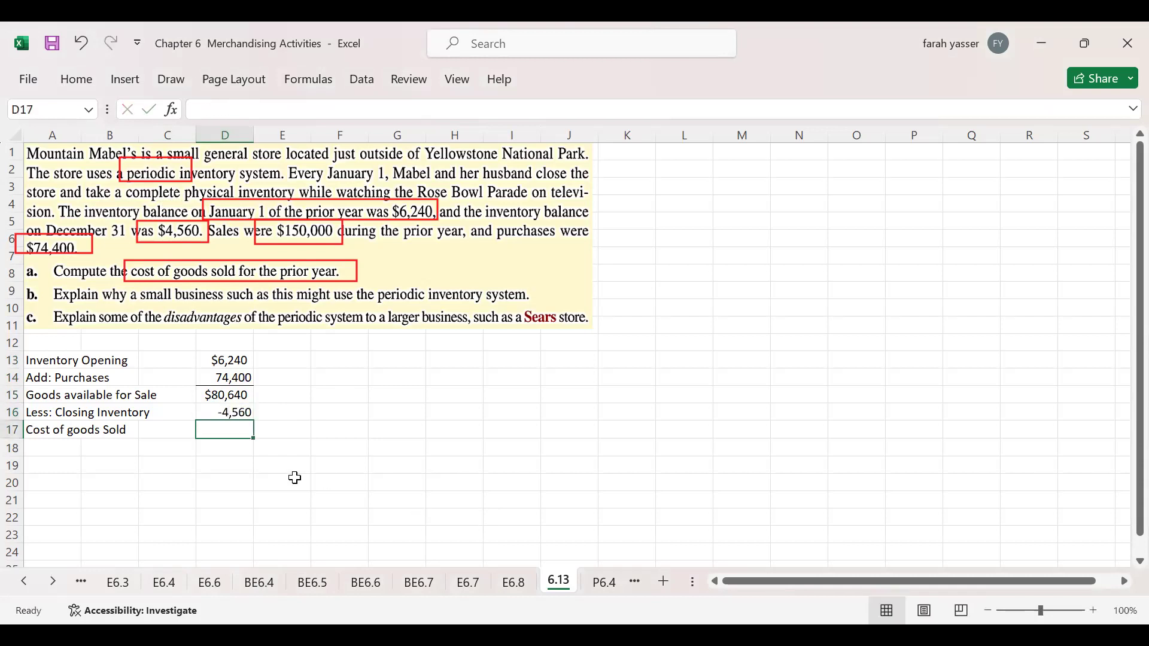
left_click_drag(238, 400, 237, 420)
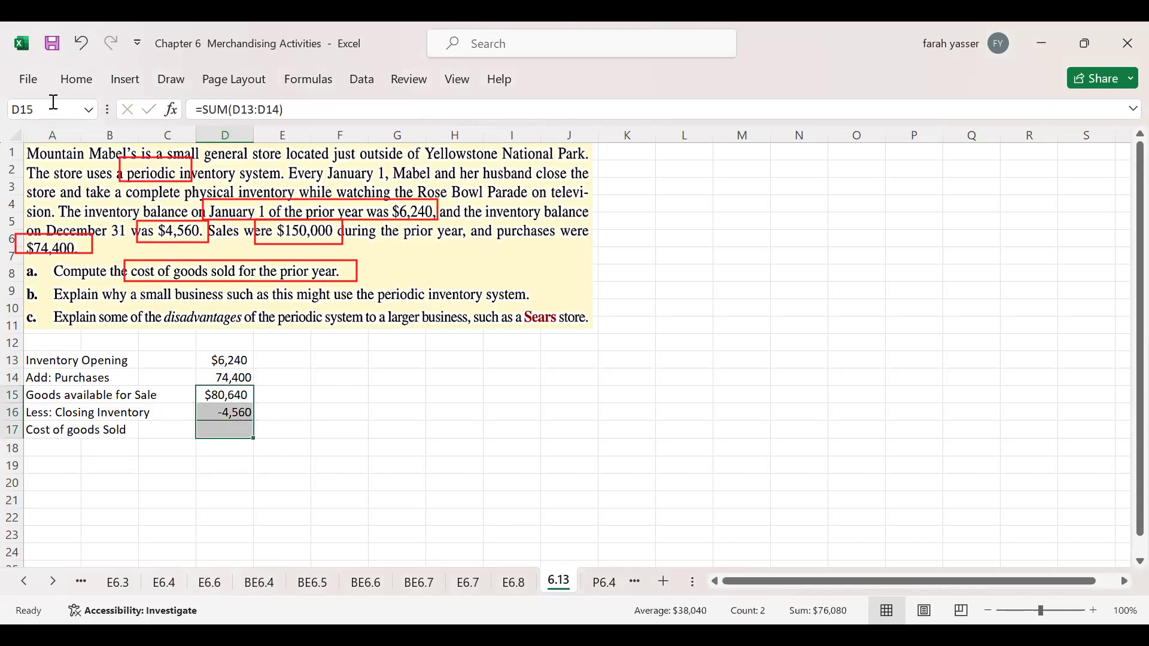
left_click(77, 90)
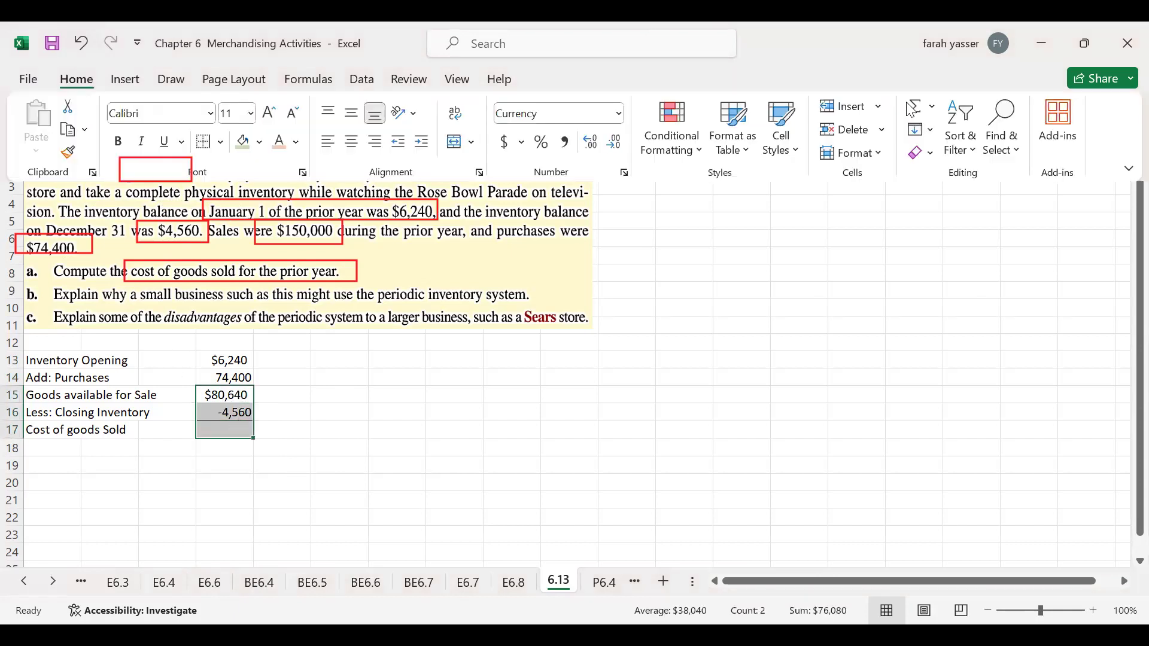
left_click(917, 114)
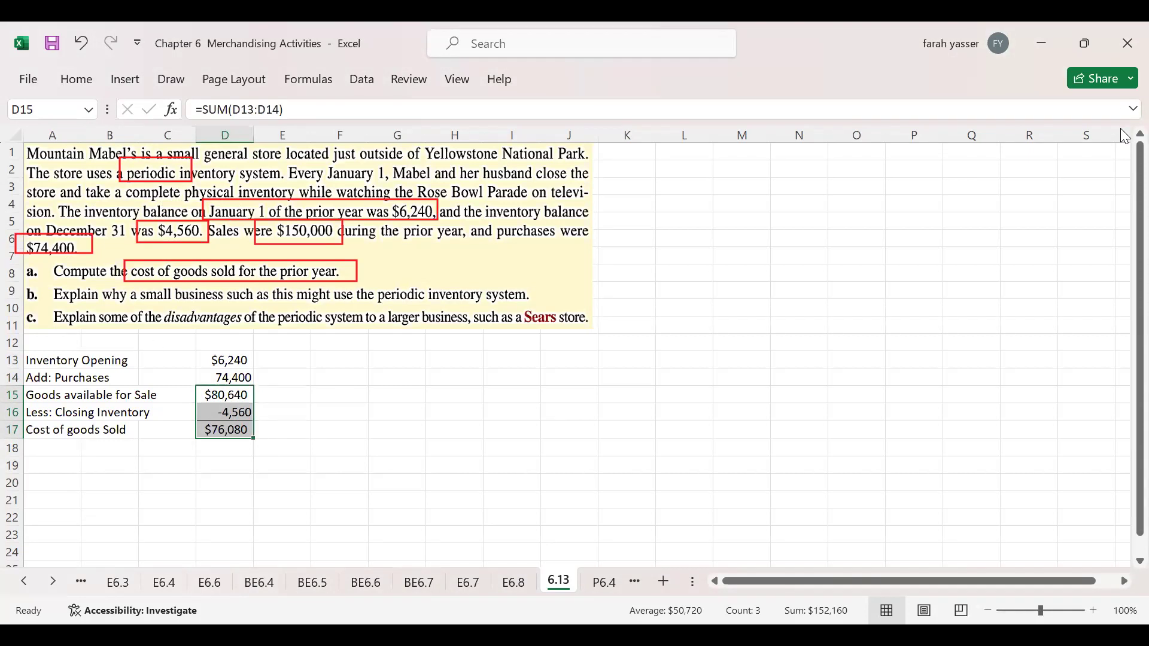
- Answer part b on why a small business uses the periodic system with "Less Costly" in A20 and "No External reporting" in A21
mouse_move(133, 284)
left_mouse_down()
mouse_move(186, 302)
mouse_move(539, 304)
left_mouse_up()
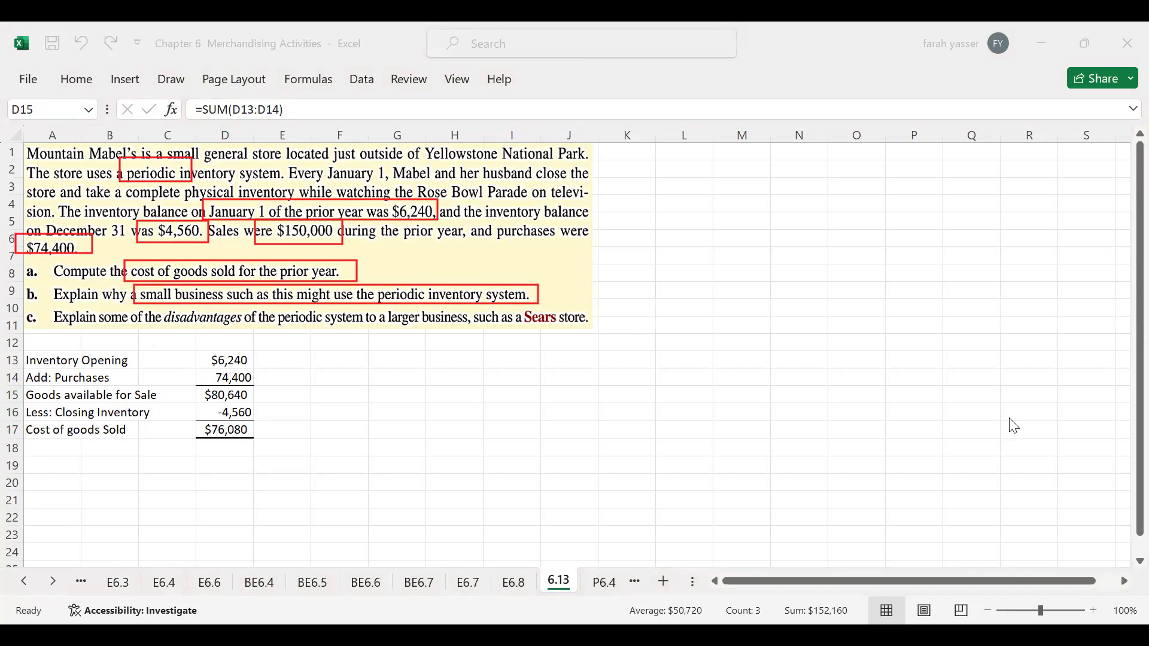
key("Escape")
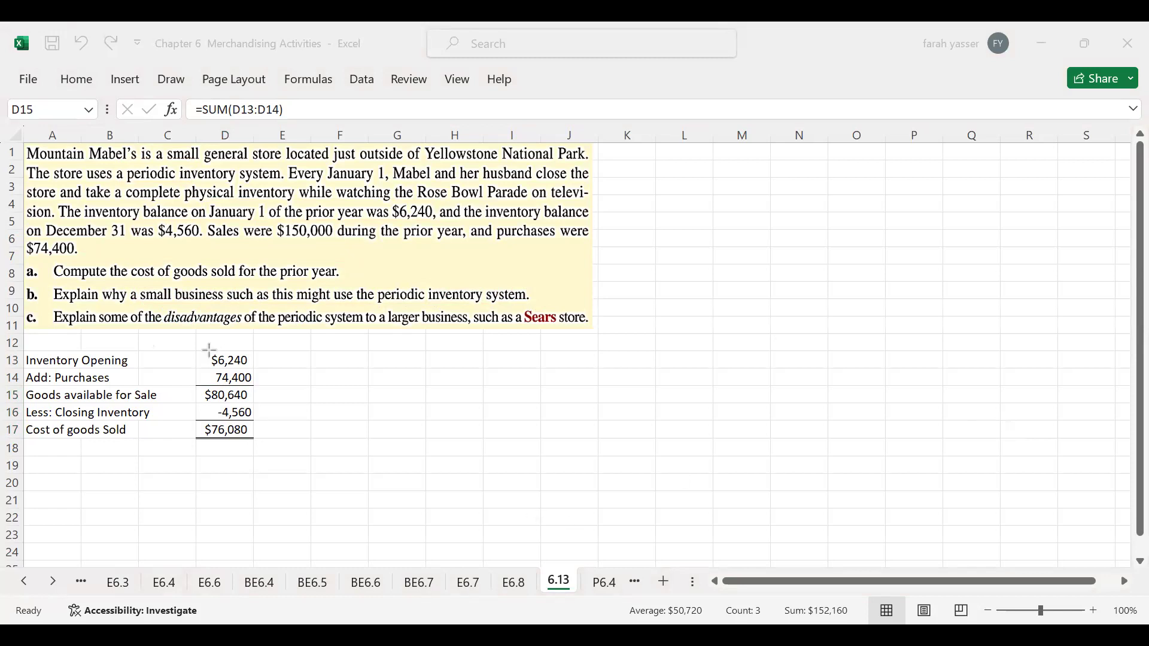
left_click(58, 480)
type("Less")
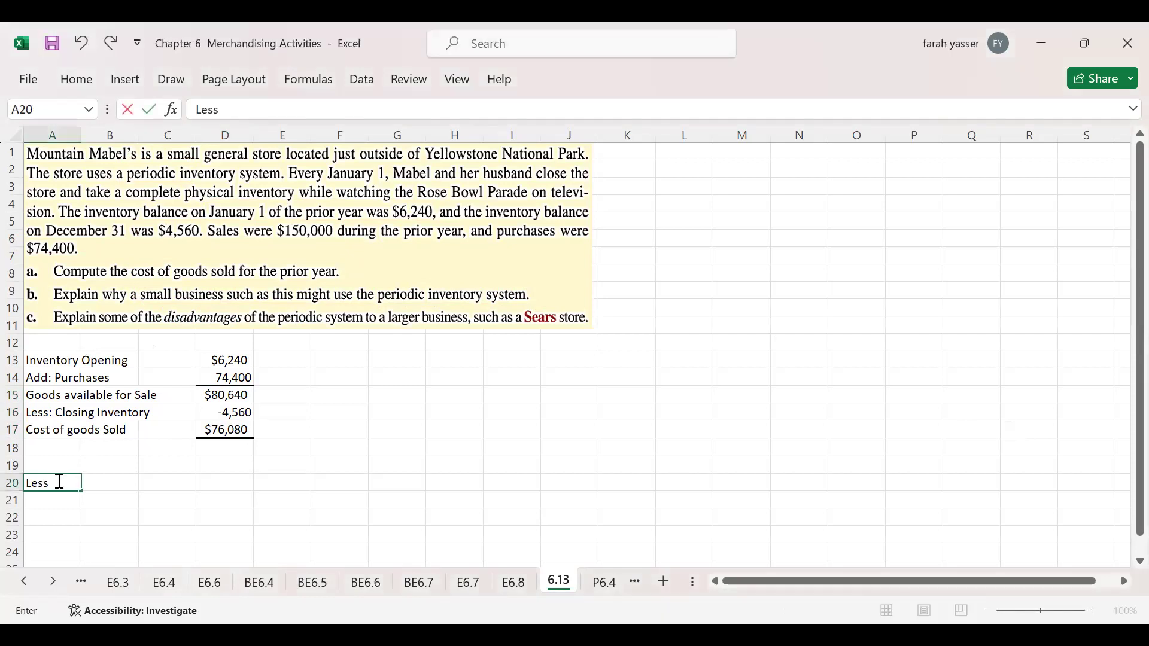
type(" Costly")
key("Return")
type("No")
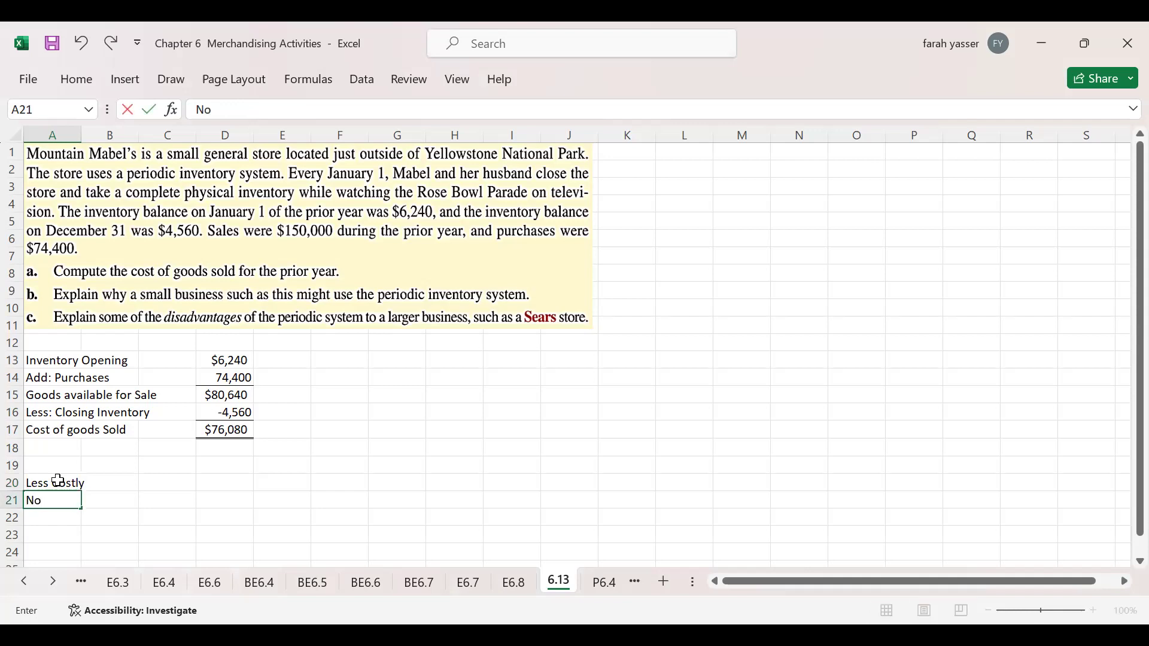
type(" External reporting")
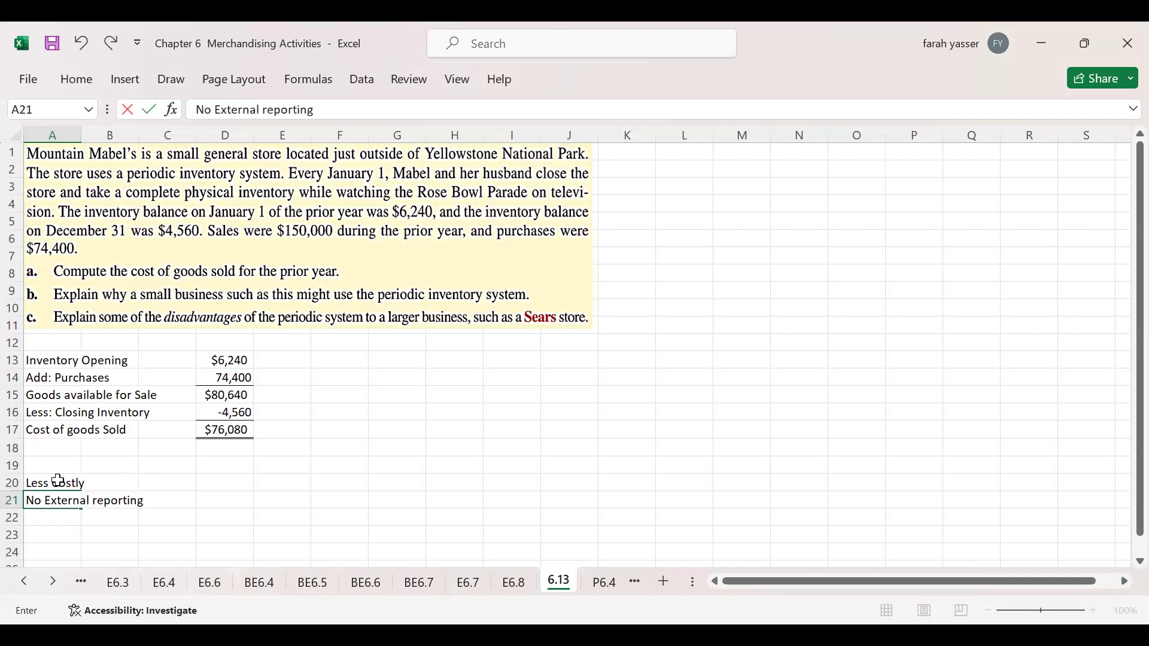
key("Return")
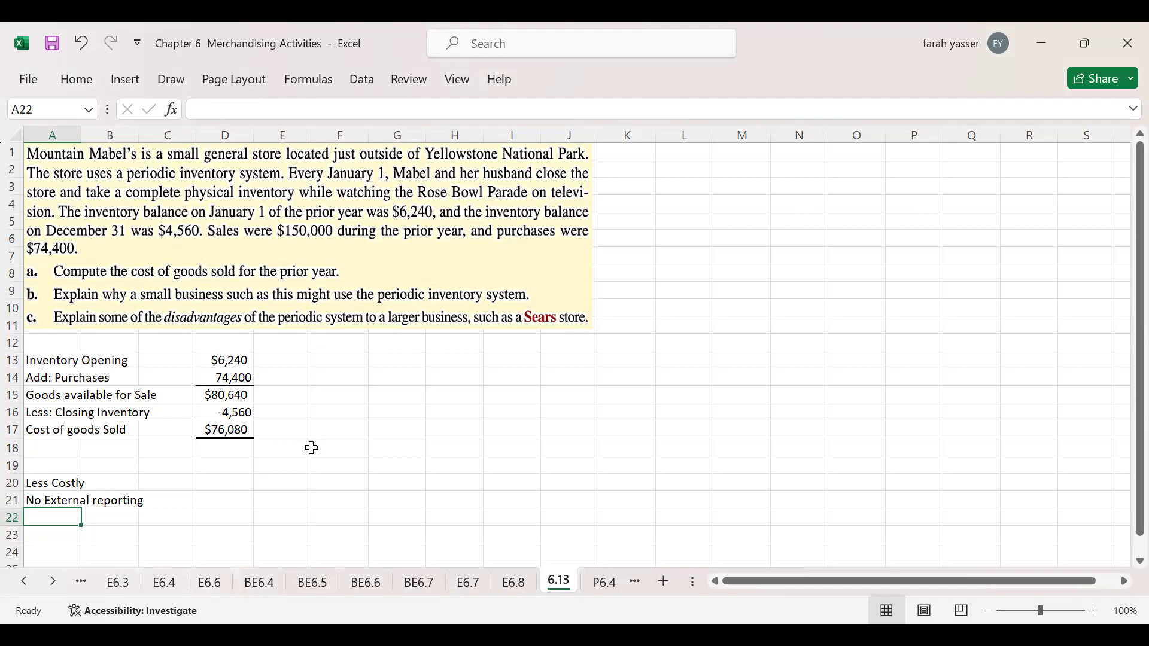
- Enter "No uptodate info" in E20 as a disadvantage of the periodic system for part c
left_click(295, 484)
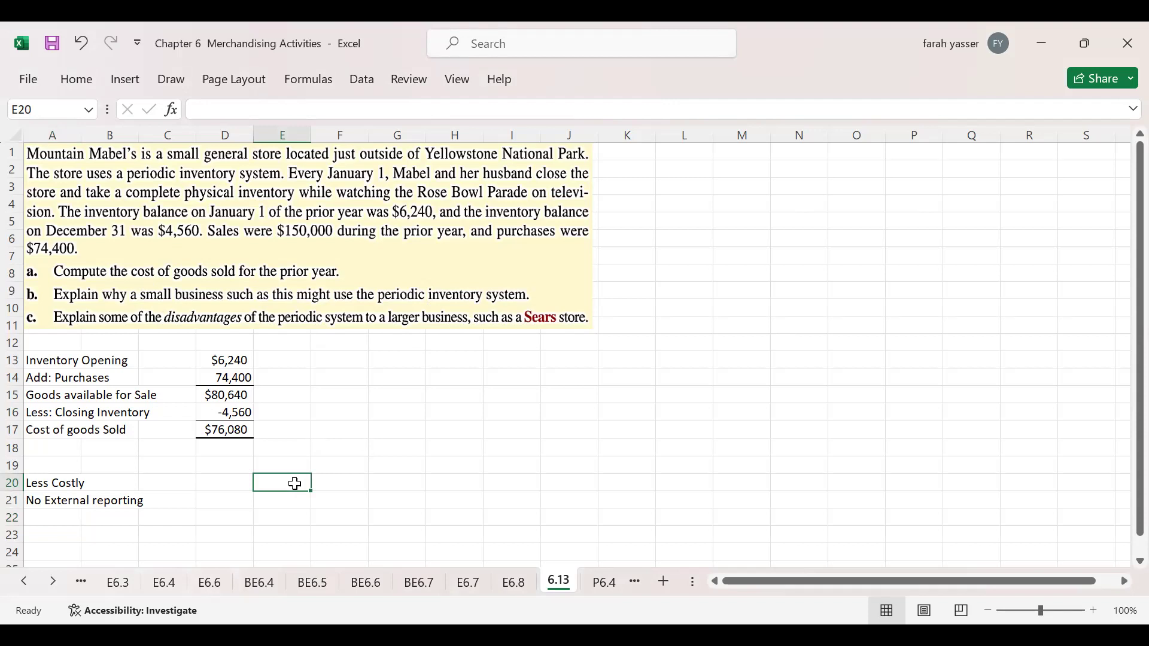
type("No up")
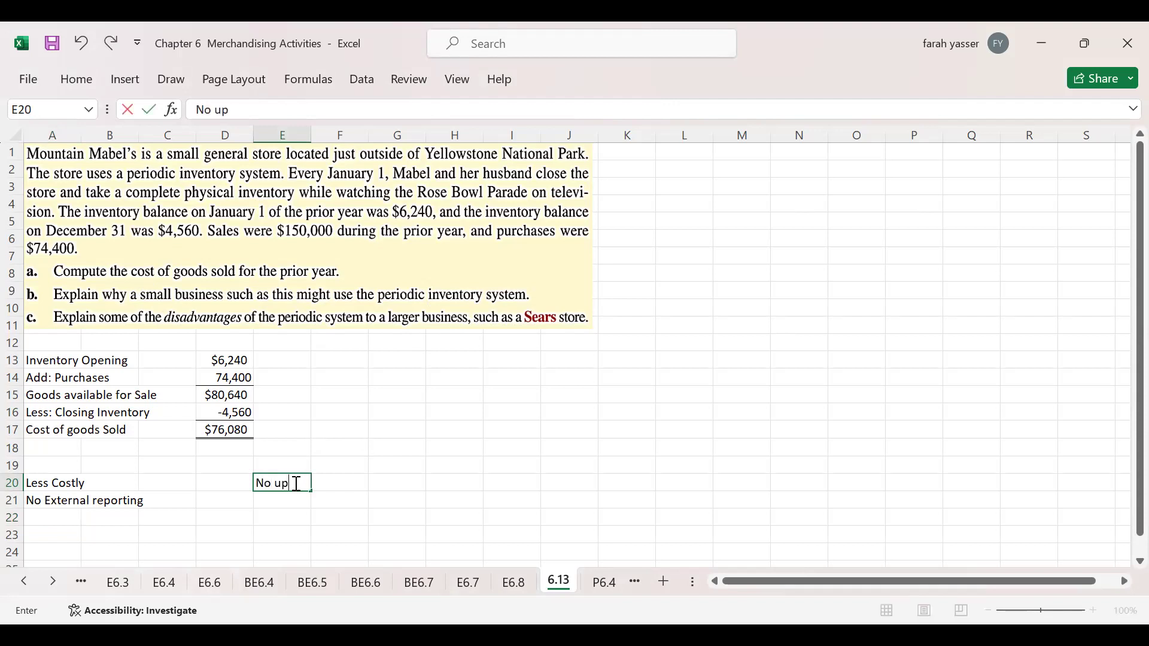
type("todate info")
key("Return")
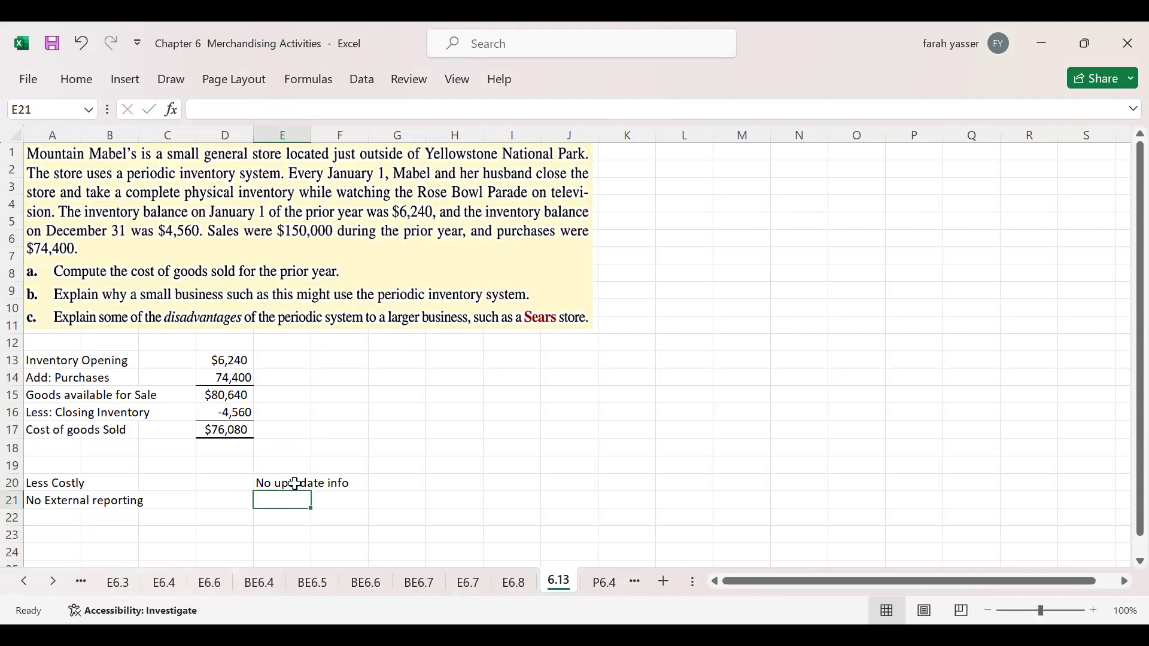